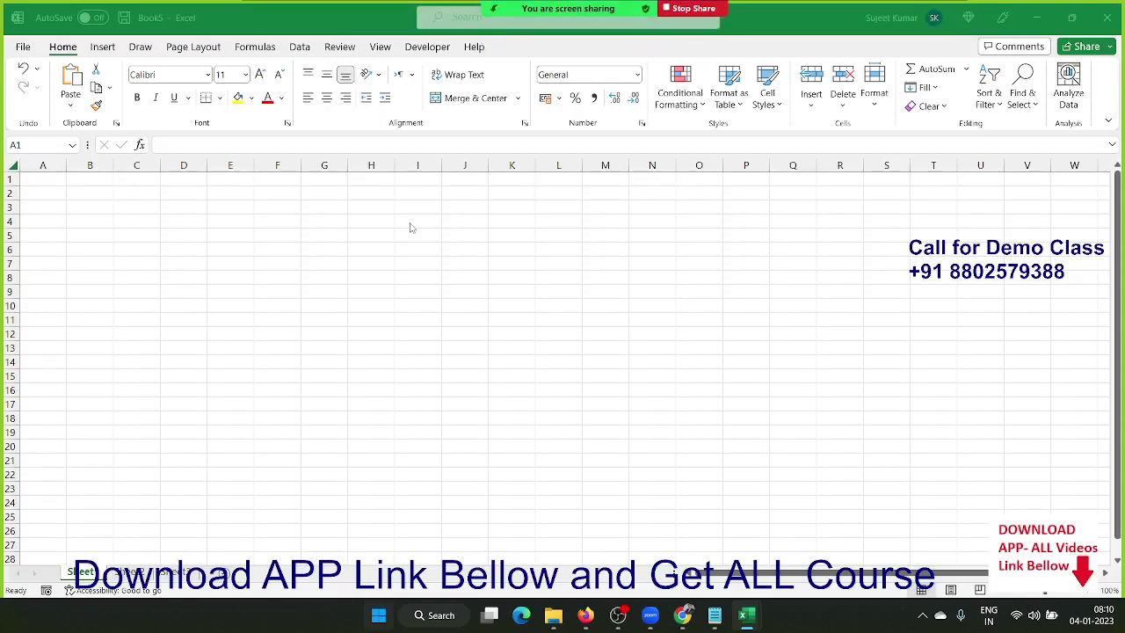
Start importing Sheet1 from the sumif workbook, then cancel without loading anything
click(303, 50)
click(37, 110)
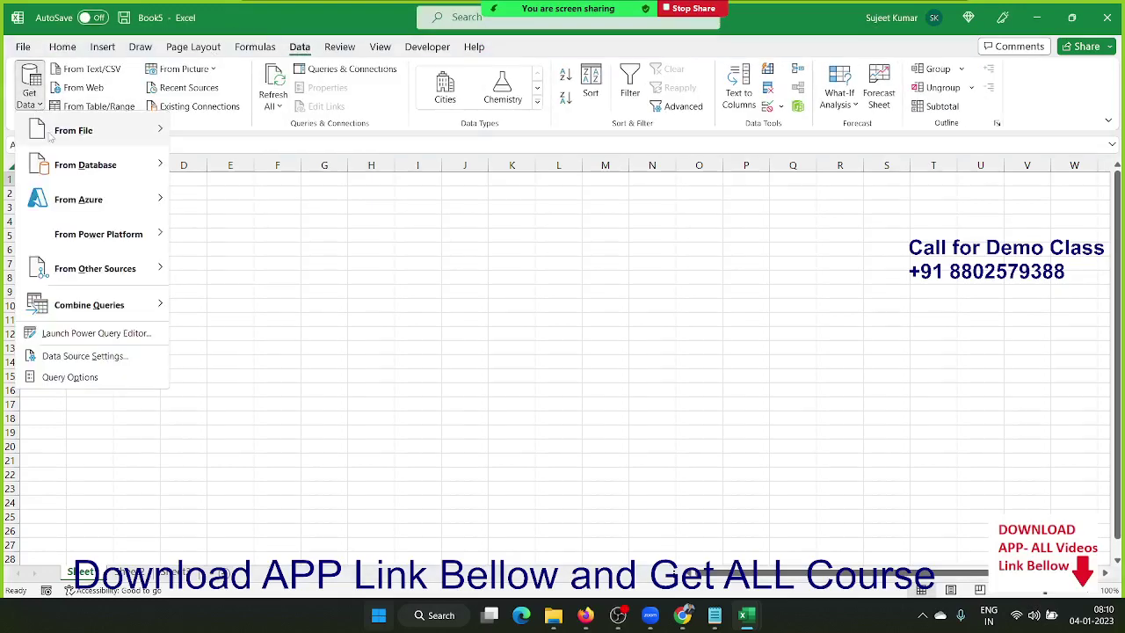
mouse_move(132, 130)
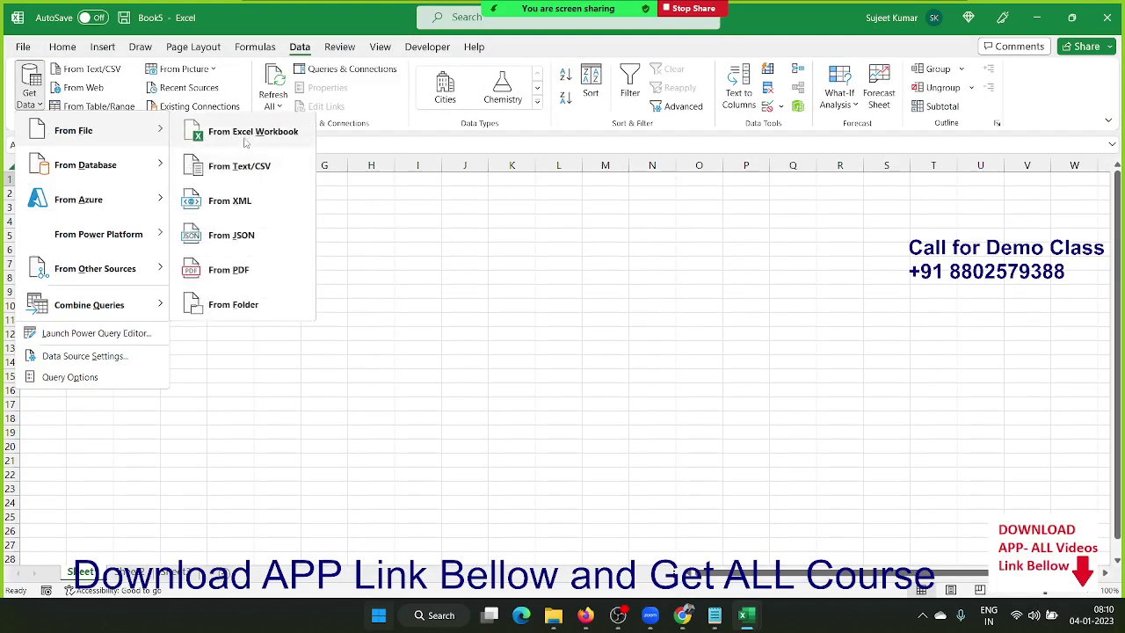
click(246, 136)
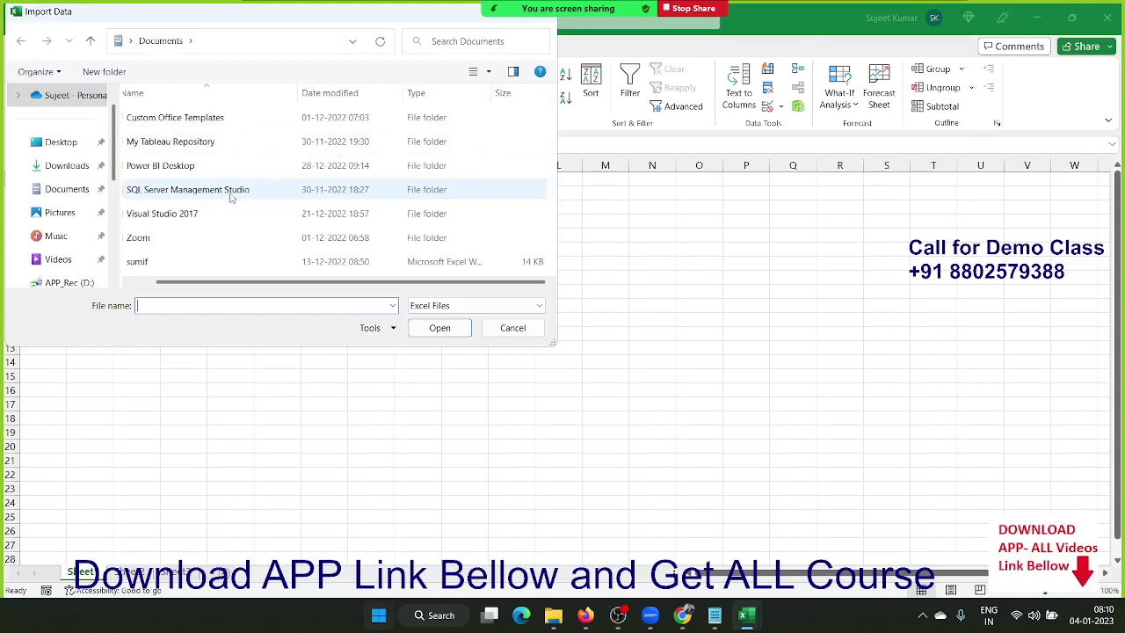
click(171, 267)
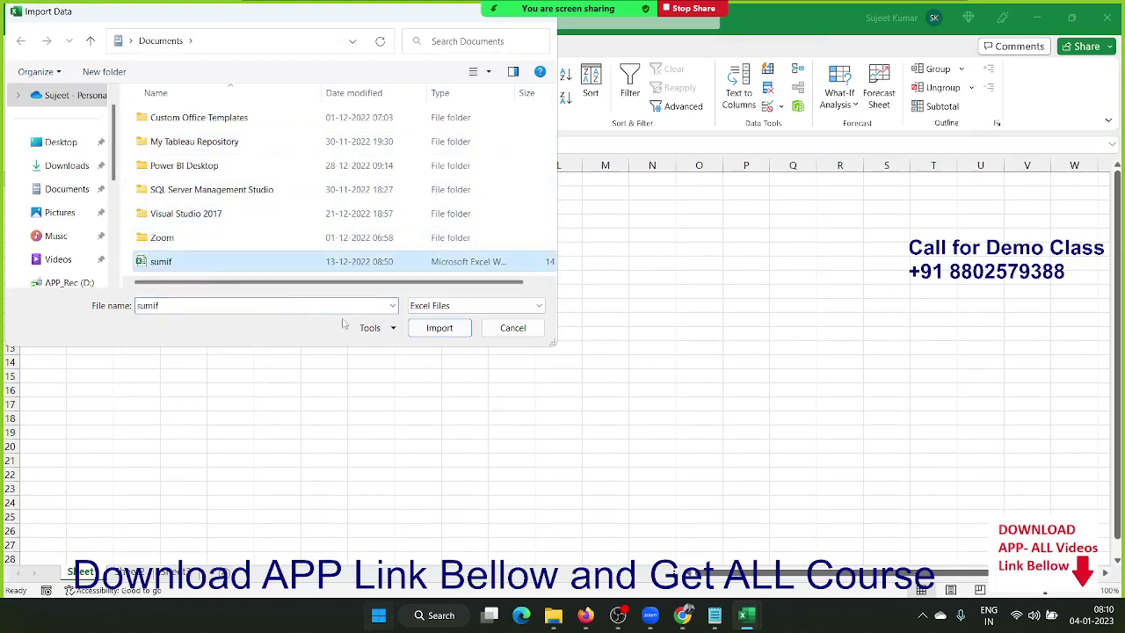
click(466, 328)
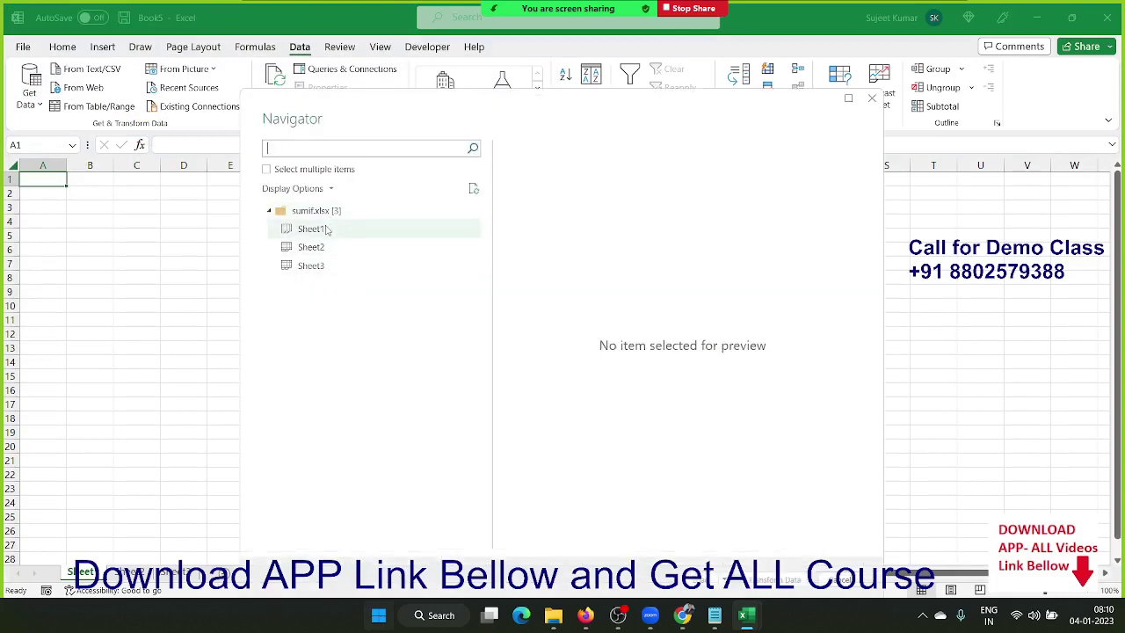
click(327, 229)
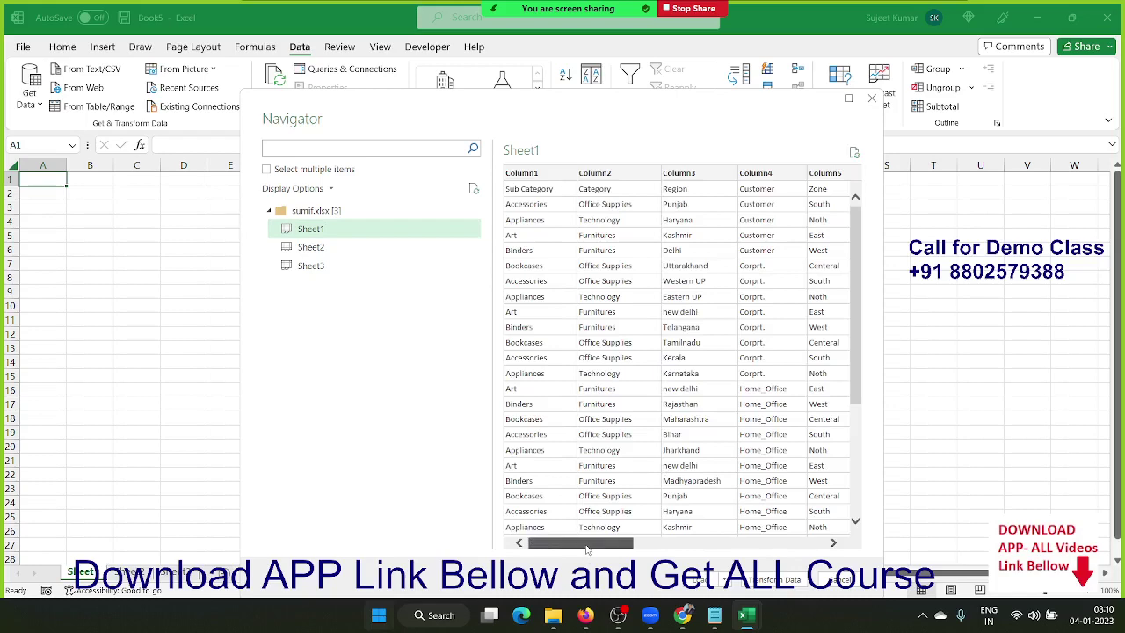
drag(592, 543, 773, 531)
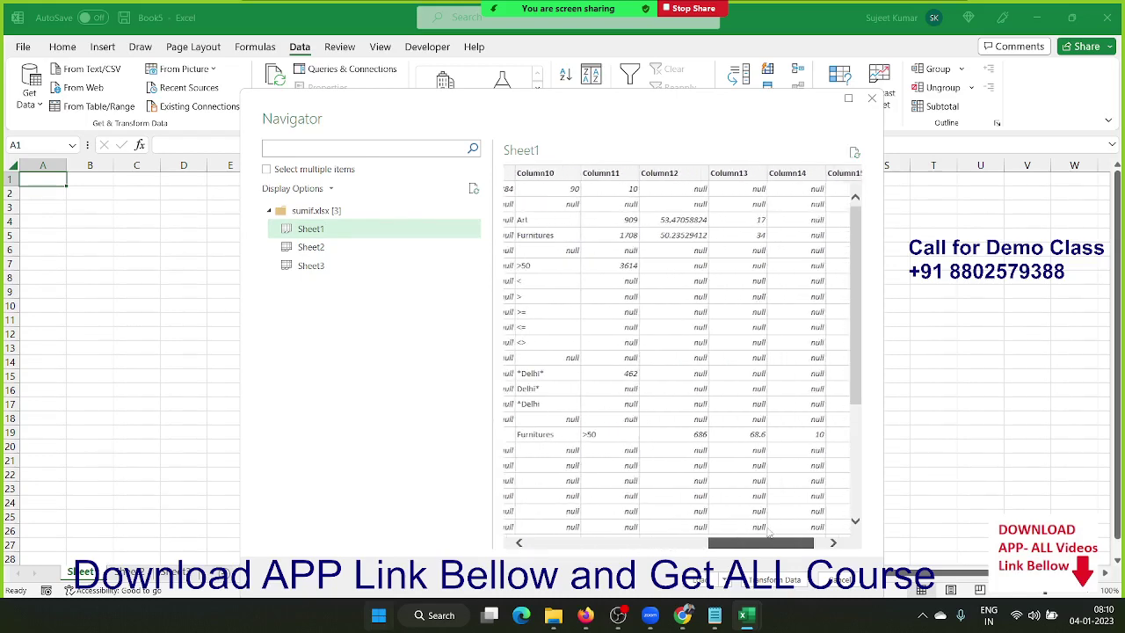
click(845, 580)
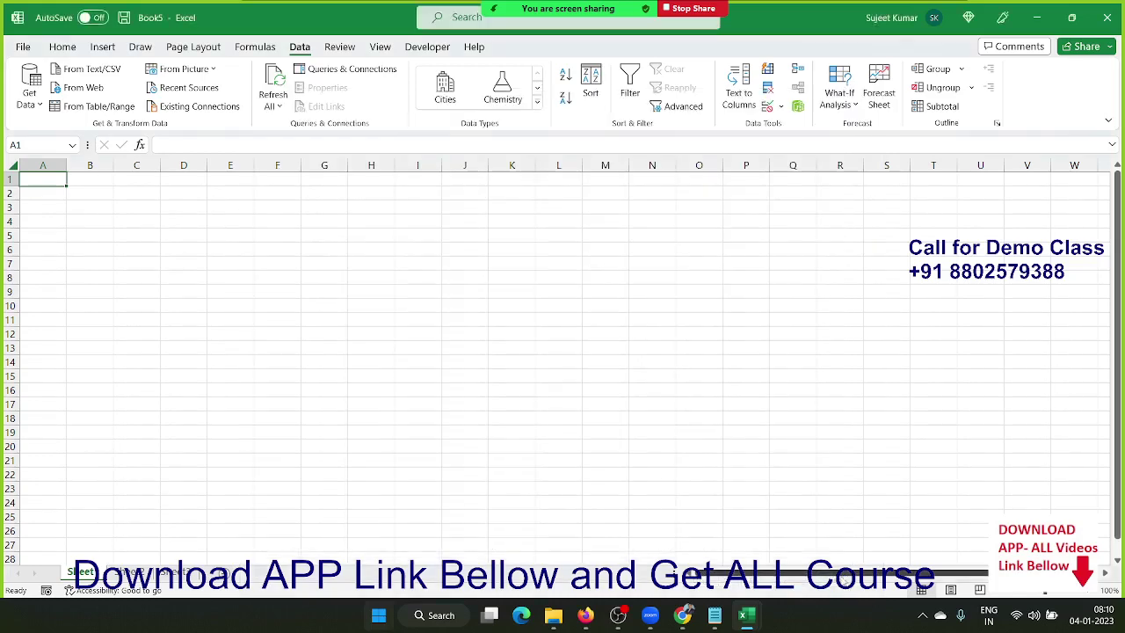
Import Sheet1 from the Data workbook on the APP_Rec (D:) drive and load it
click(39, 82)
mouse_move(60, 128)
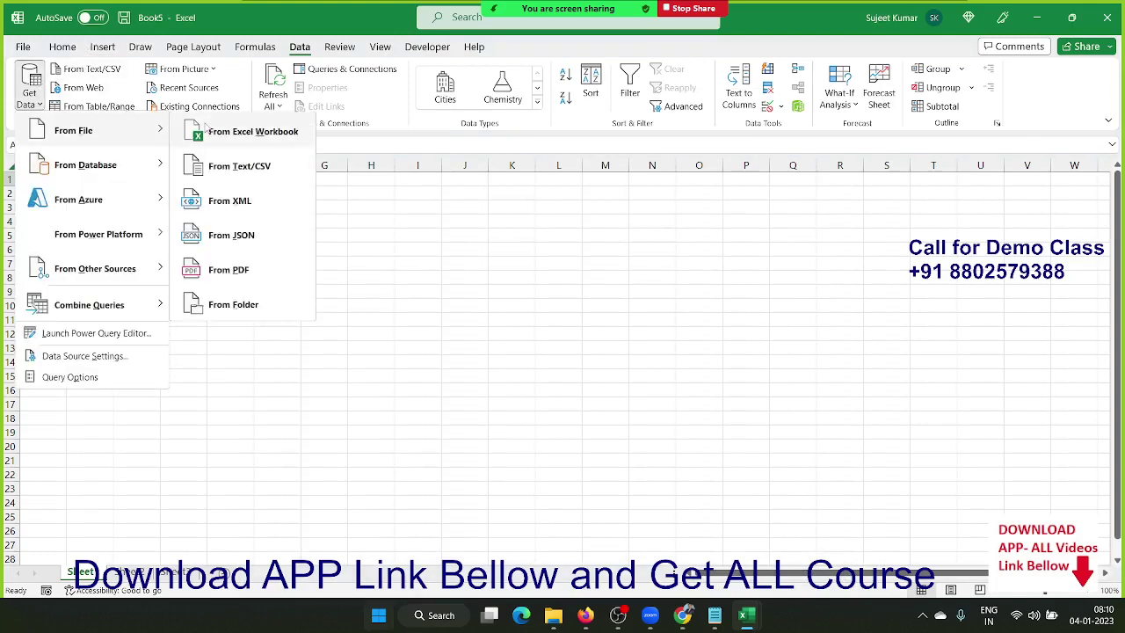
click(207, 128)
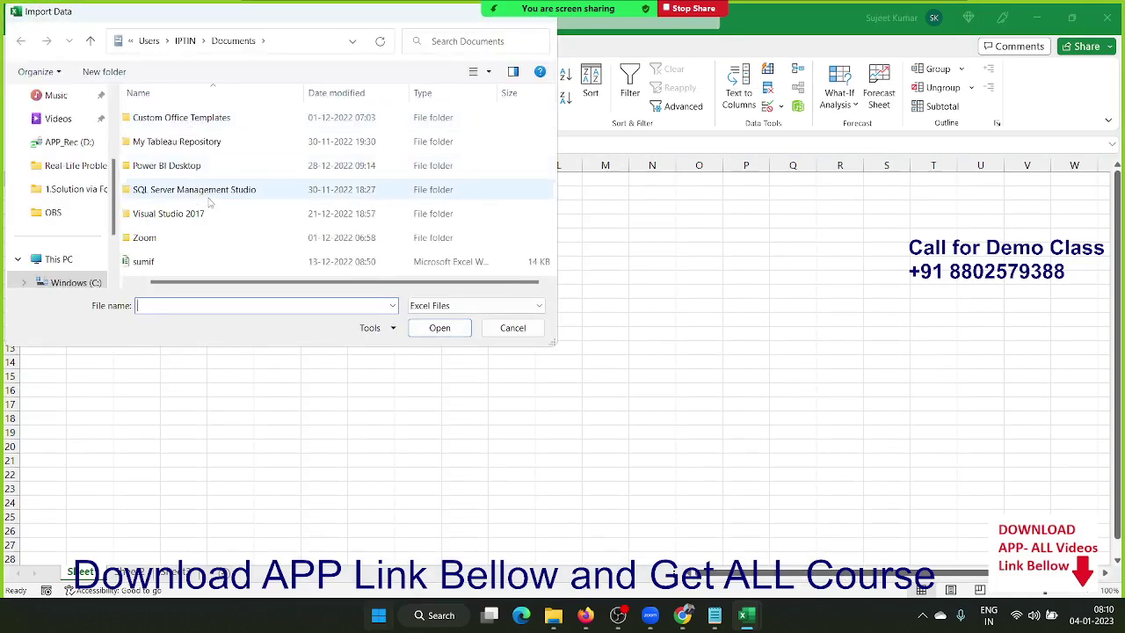
scroll(89, 279, down, 1)
click(81, 287)
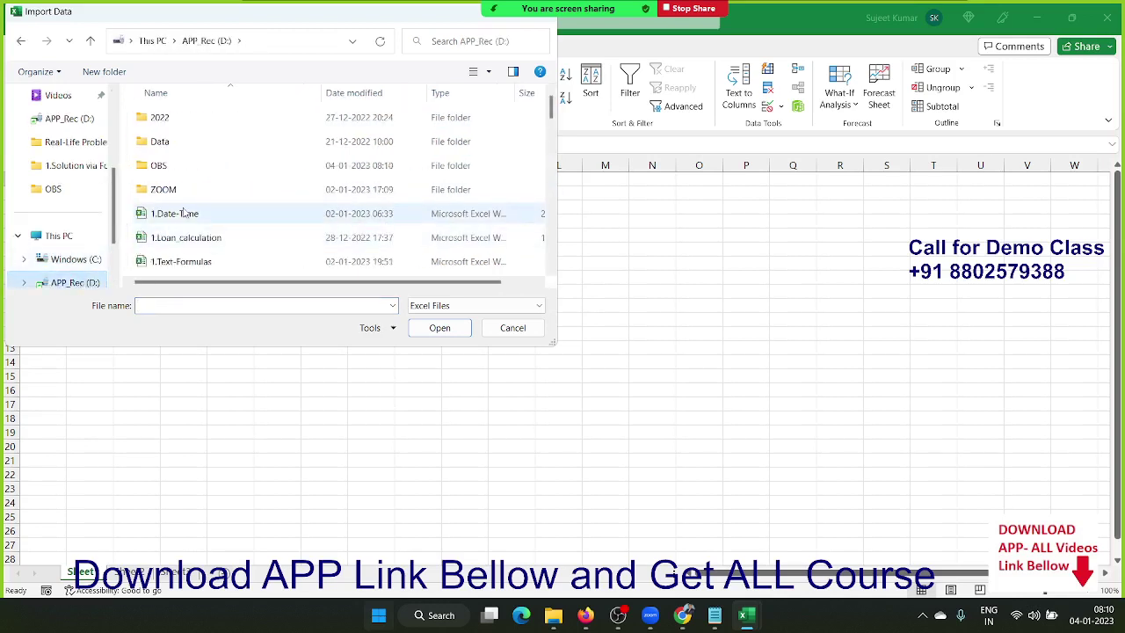
click(183, 212)
key(d)
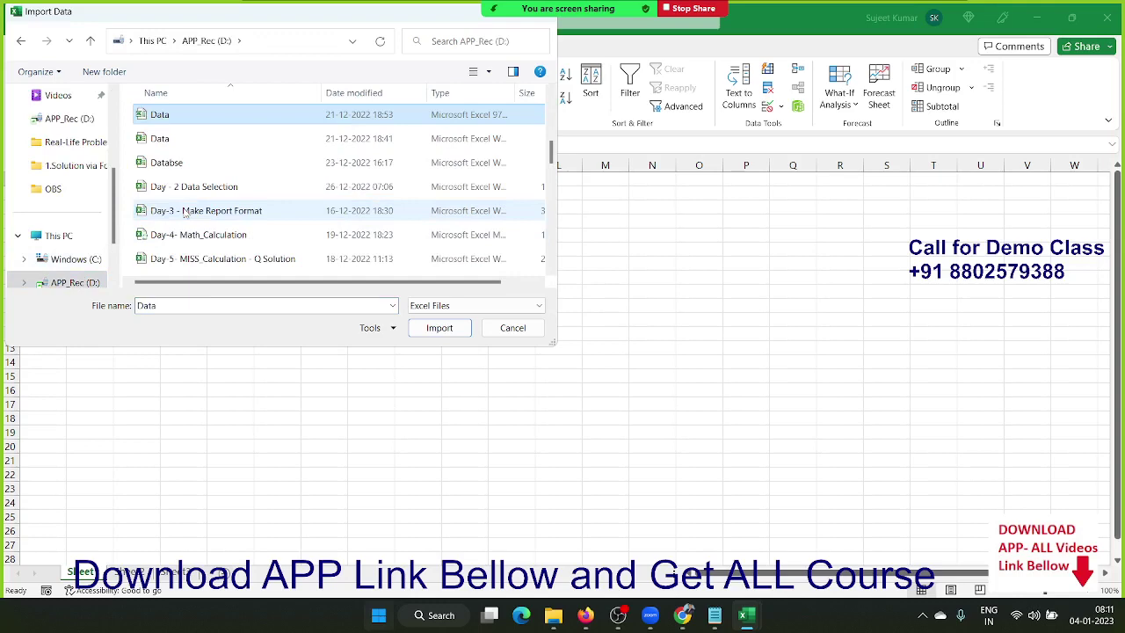
click(450, 326)
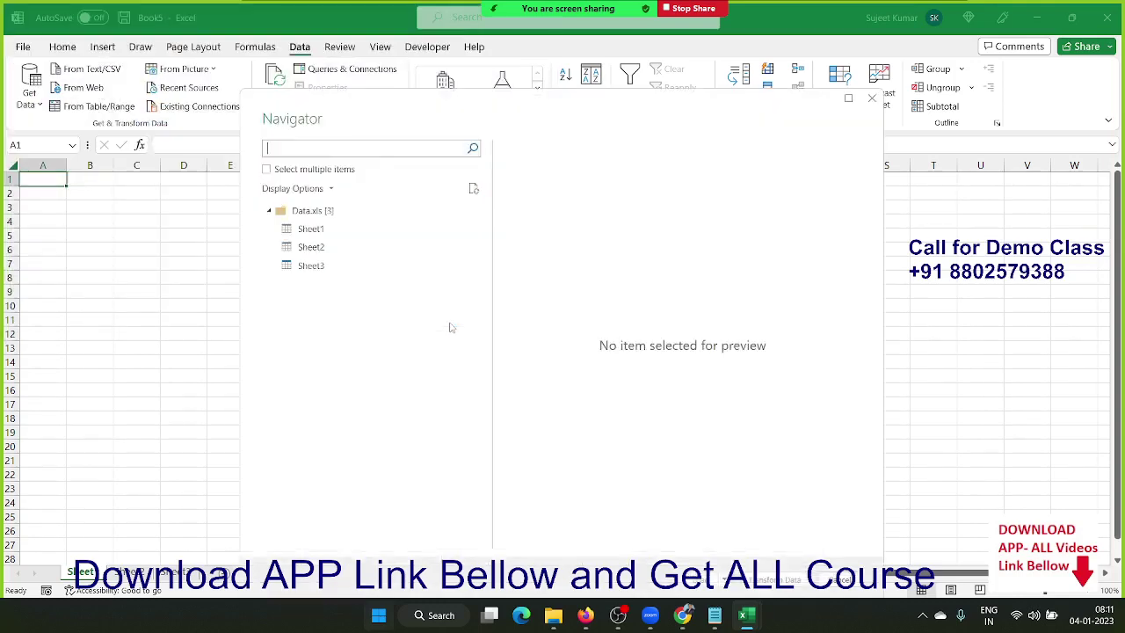
click(294, 232)
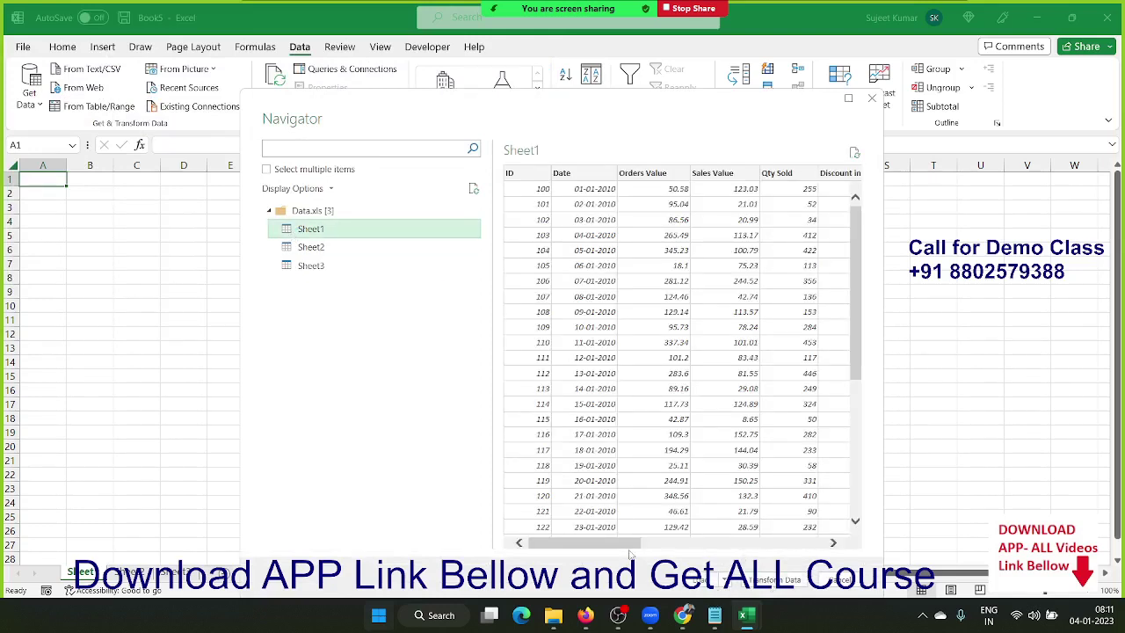
drag(626, 543, 833, 563)
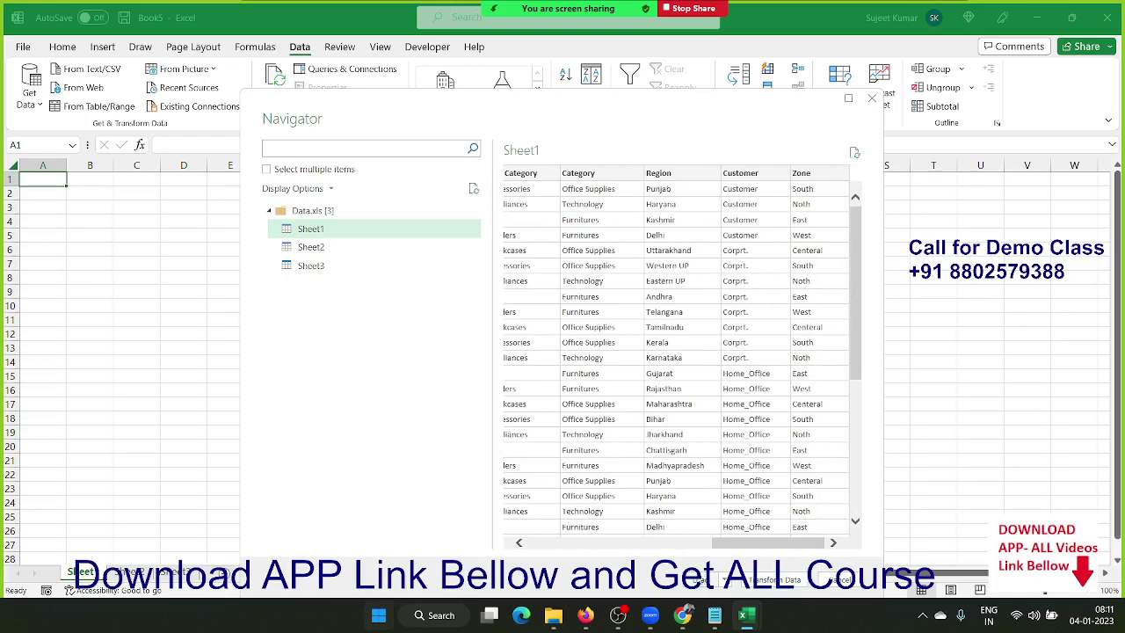
click(703, 580)
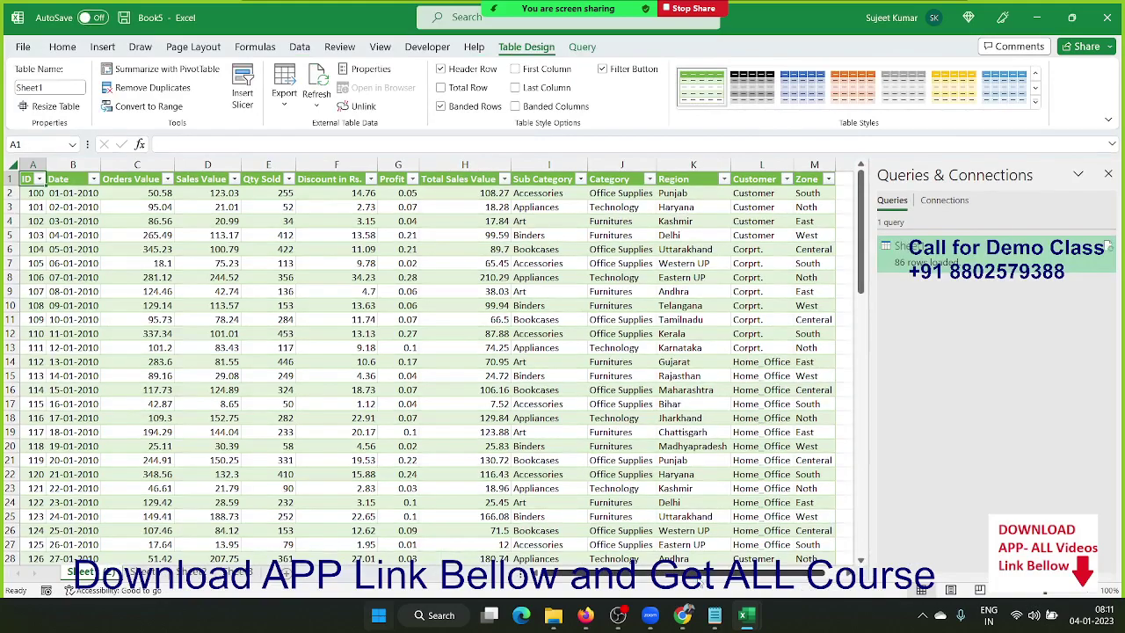
Review the table's headers from Sub Category to Zone, then edit the Sheet1 query in Power Query
key(Right)
key(Right)
key(Right)
key(Right)
key(Right)
key(Right)
key(Right)
key(Right)
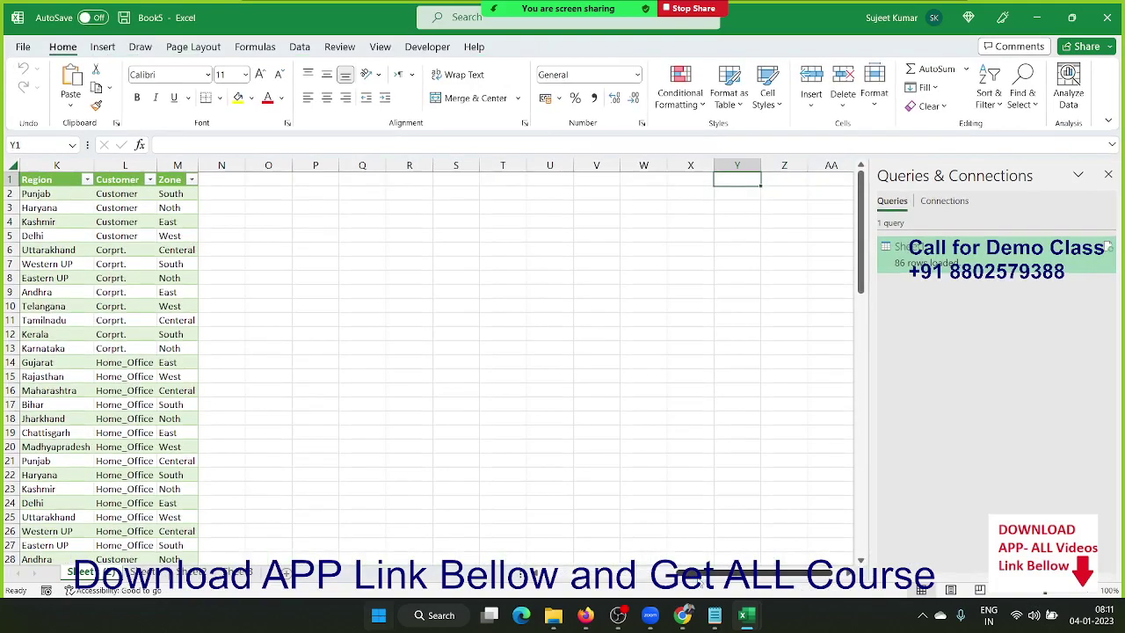
key(Left)
key(Left)
key(Left)
key(Left)
key(Left)
key(Left)
key(Right)
key(Right)
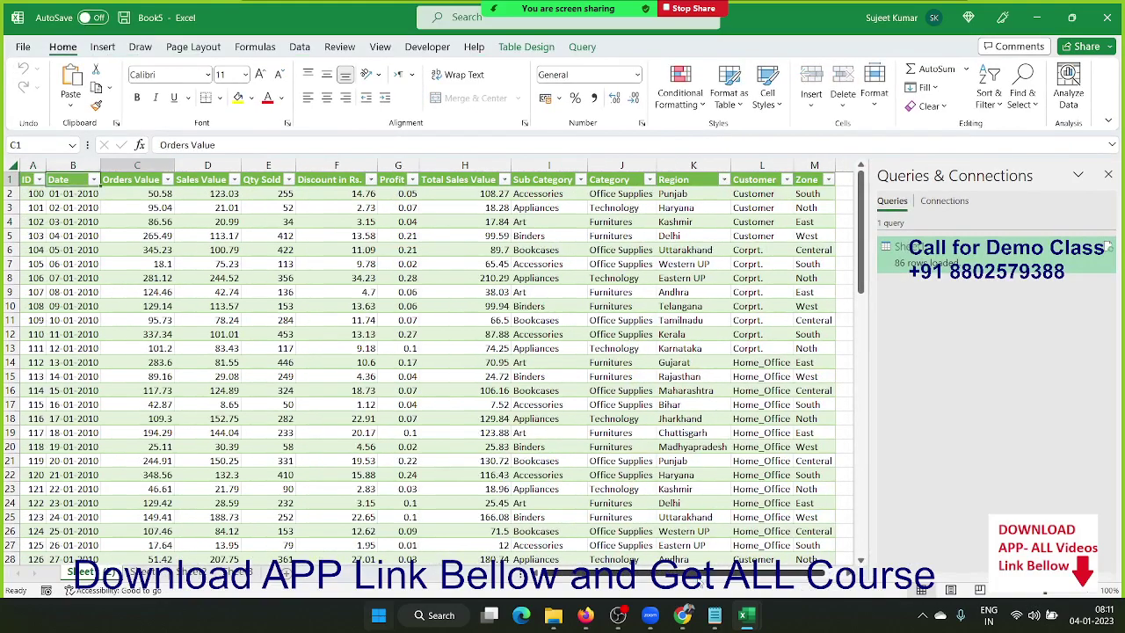
key(Right)
key(Right)
key(Right)
key(Right)
key(Right)
key(Right)
key(Right)
key(Right)
key(Right)
key(Right)
key(Right)
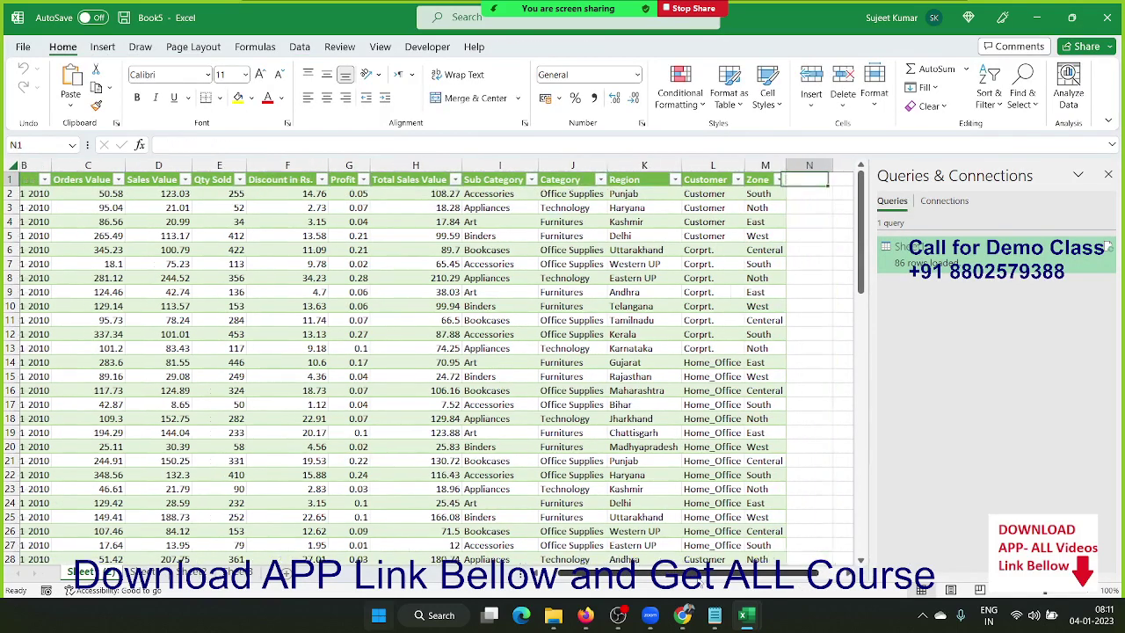
key(Left)
key(Left)
key(Left)
key(Left)
key(Left)
key(Left)
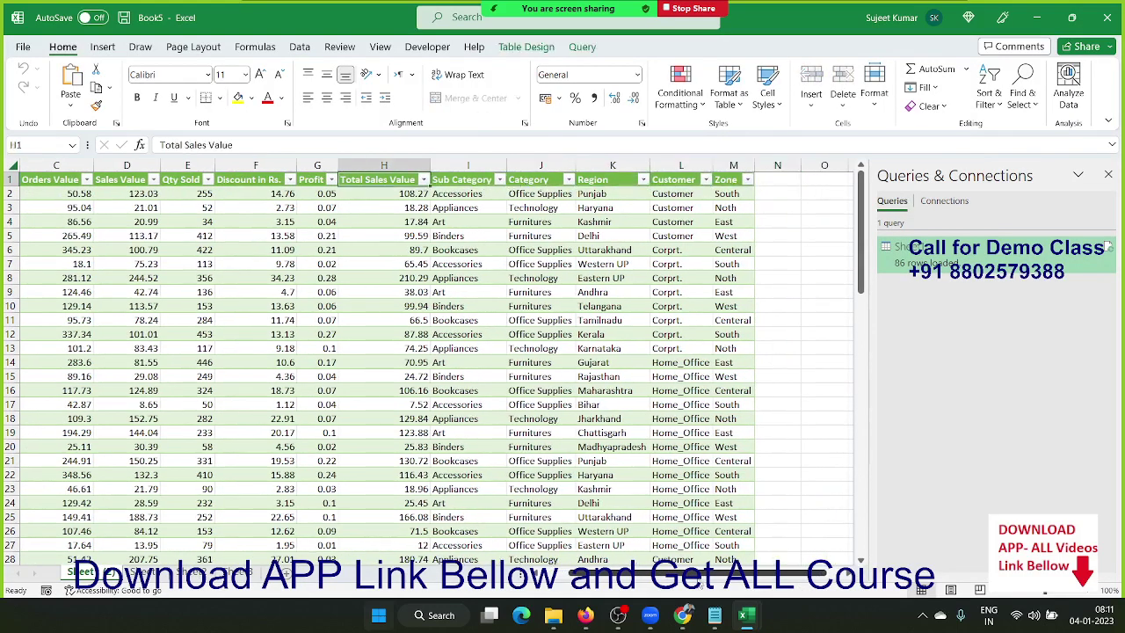
key(Right)
key(Right)
key(Right)
key(Right)
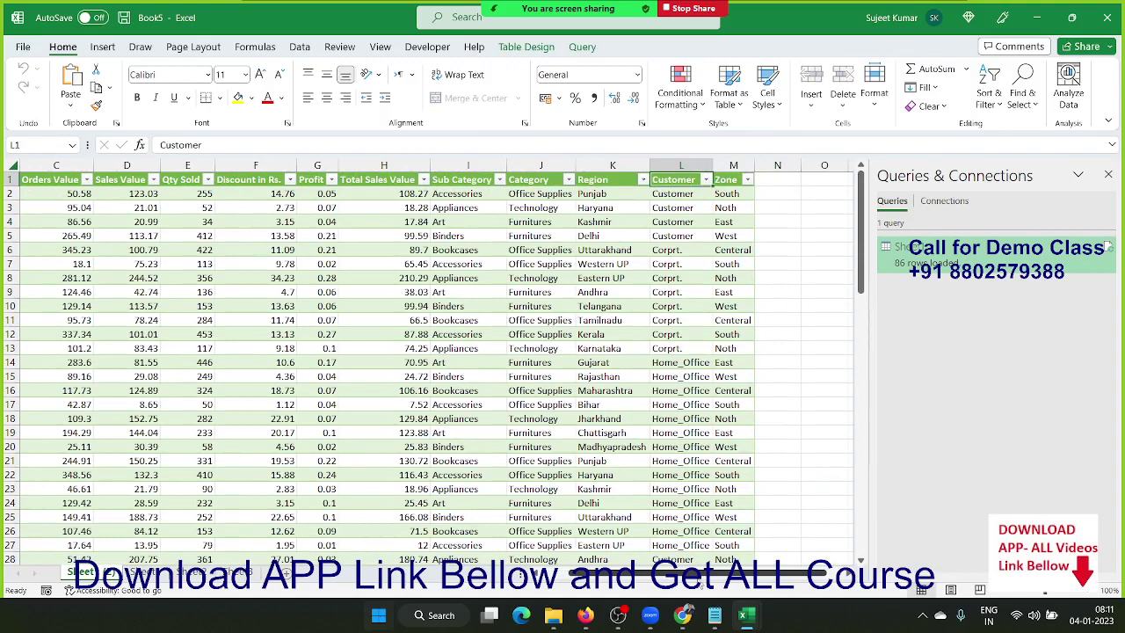
key(Right)
key(Down)
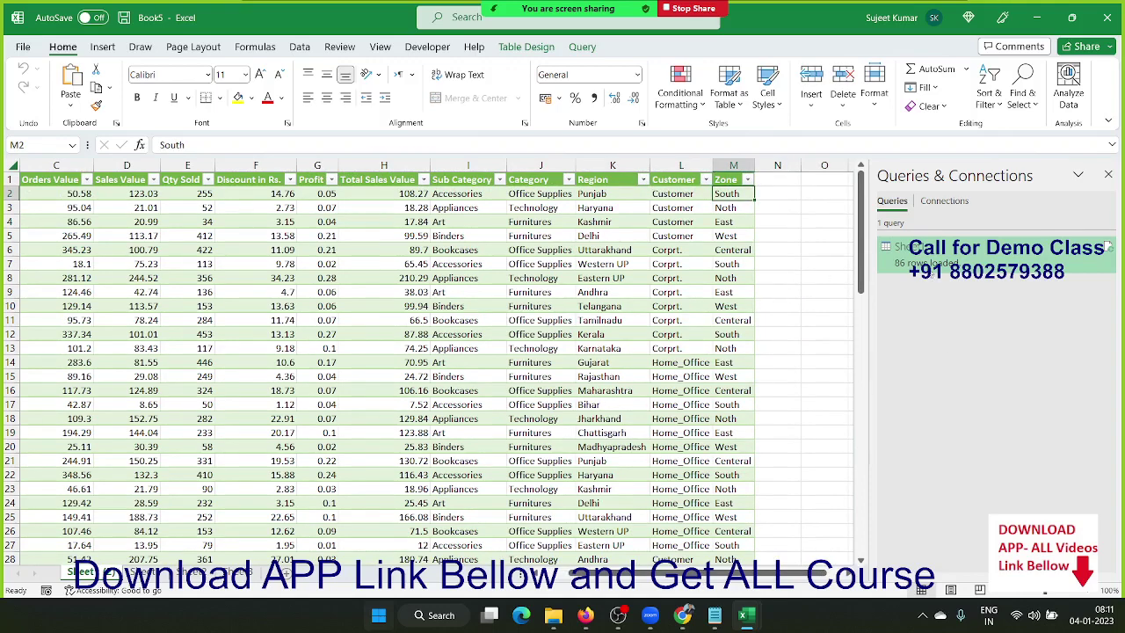
right_click(931, 265)
click(956, 304)
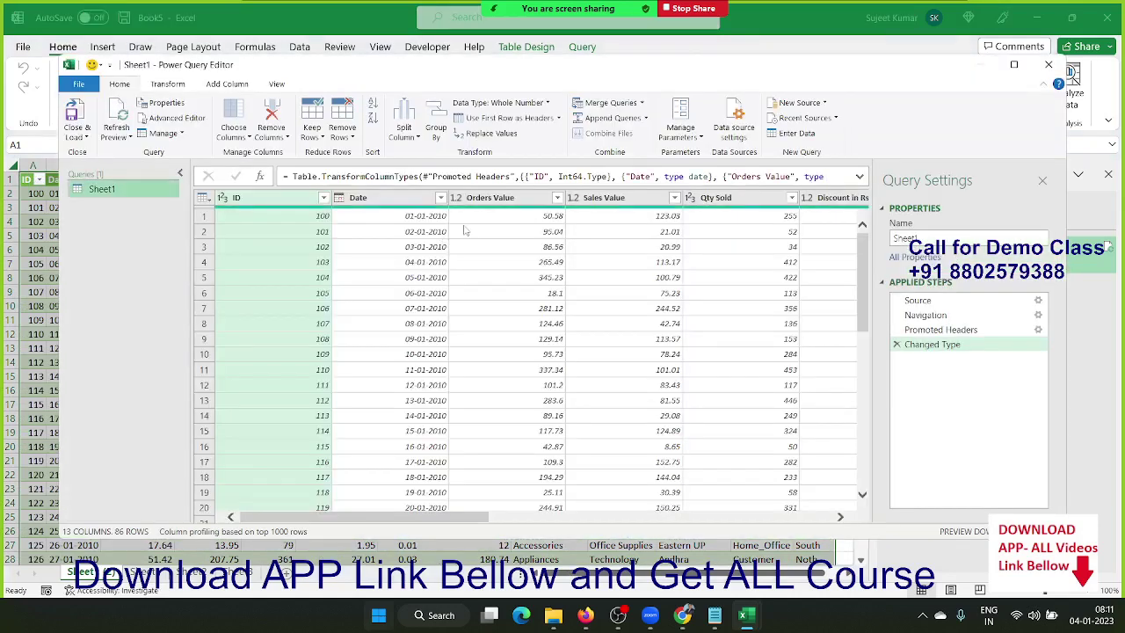
Inspect the Orders Value and Sales Value columns in the Power Query Editor
click(466, 230)
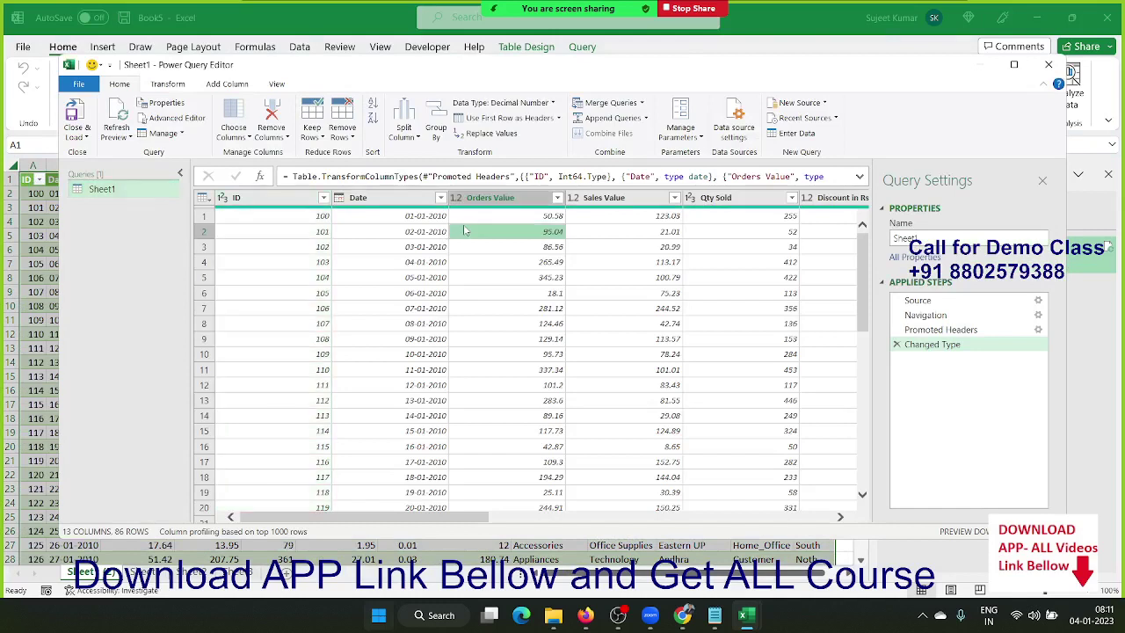
click(650, 199)
right_click(651, 201)
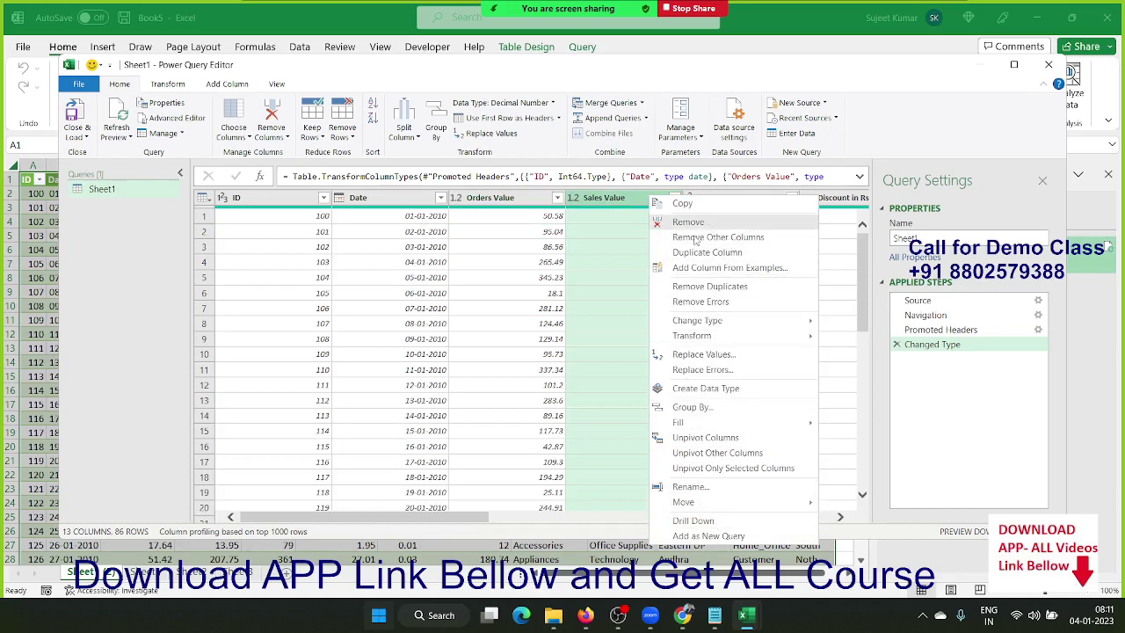
click(536, 280)
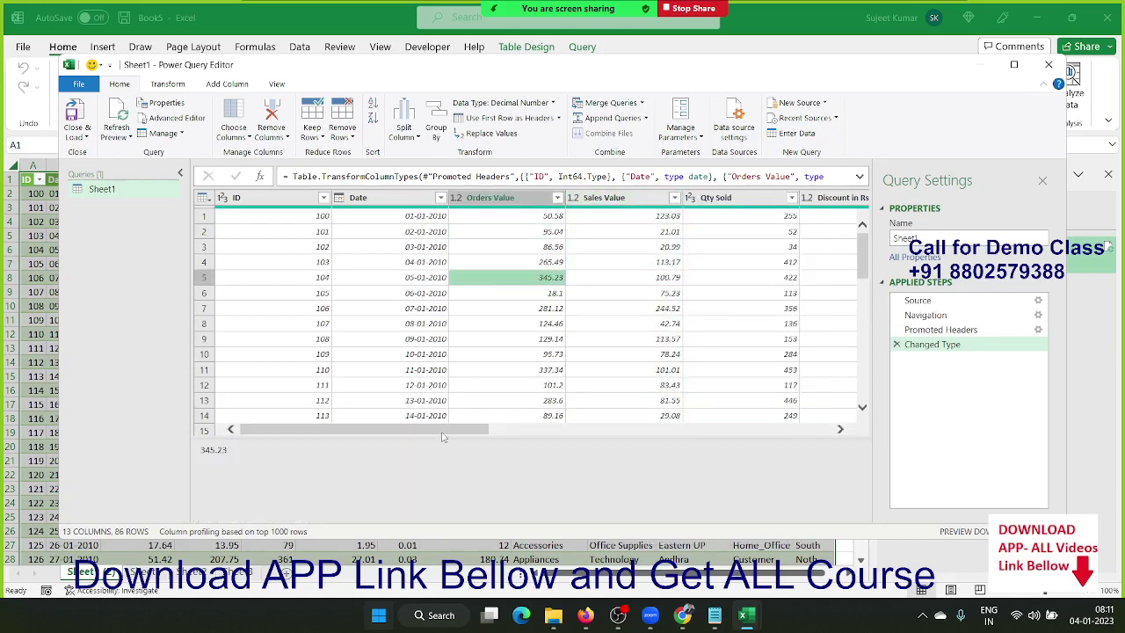
drag(448, 429, 835, 413)
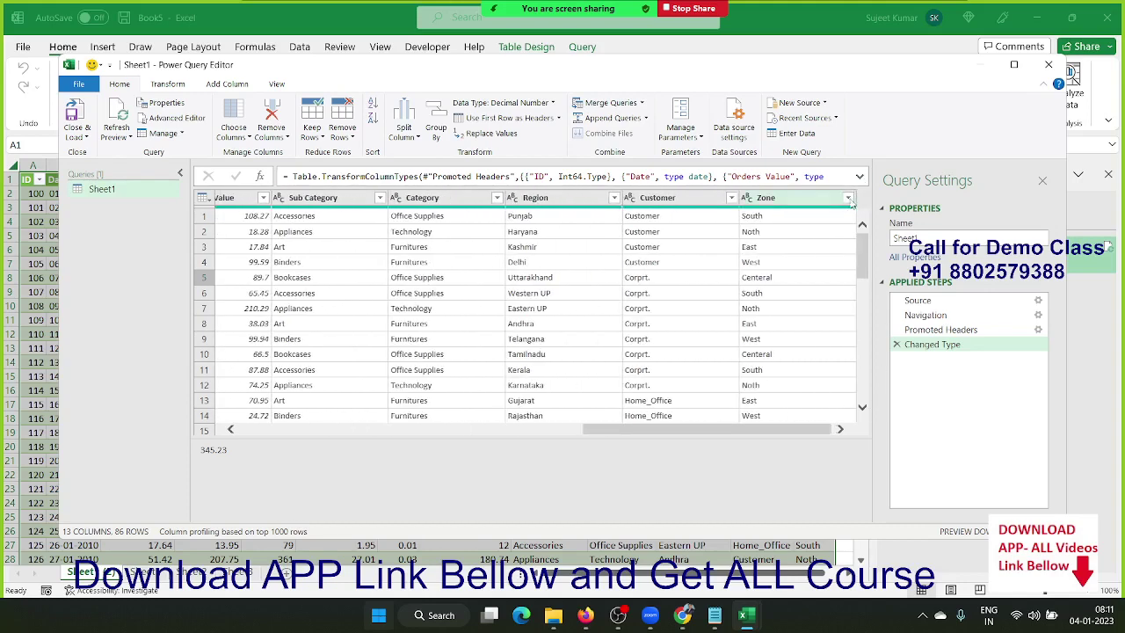
Filter the Zone column to South only and load the 18 rows back to the sheet
click(848, 197)
click(642, 352)
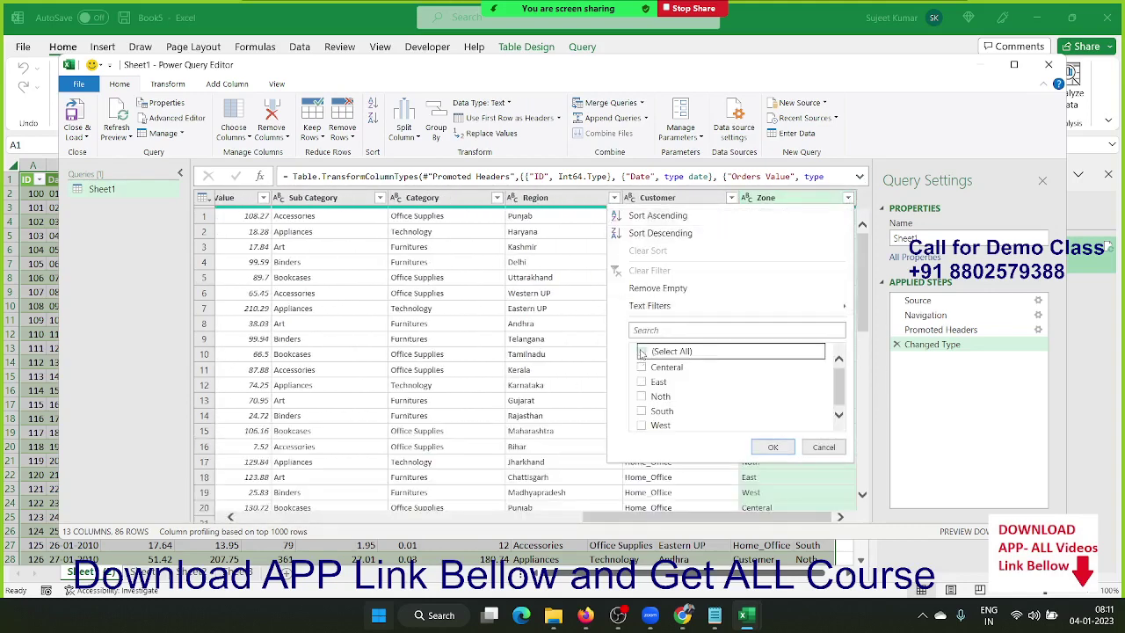
click(641, 410)
click(766, 447)
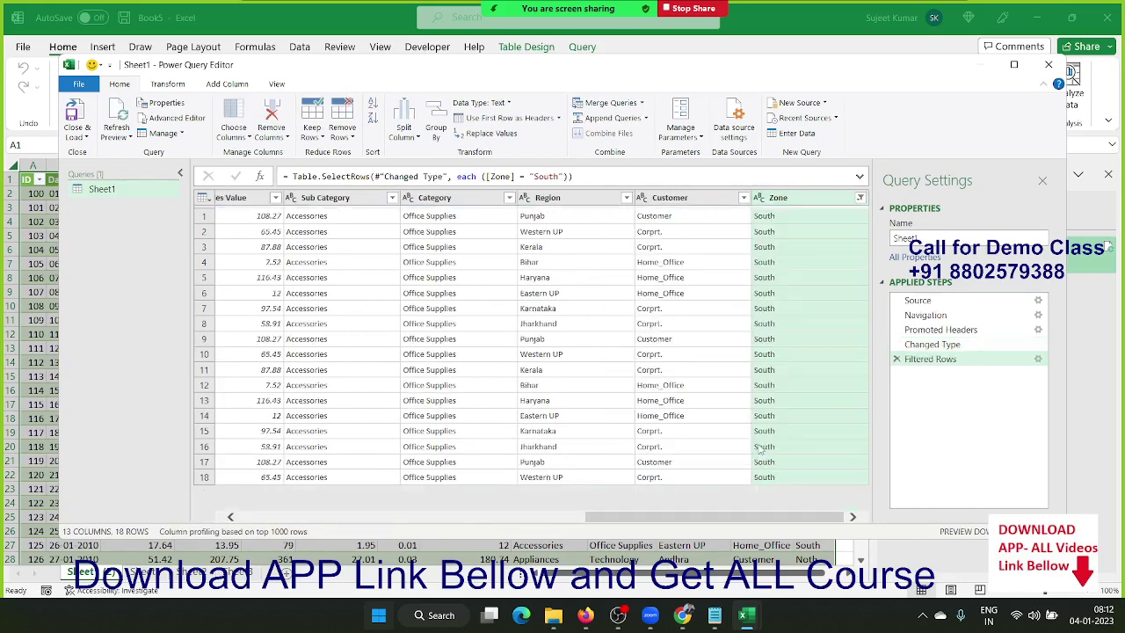
click(72, 111)
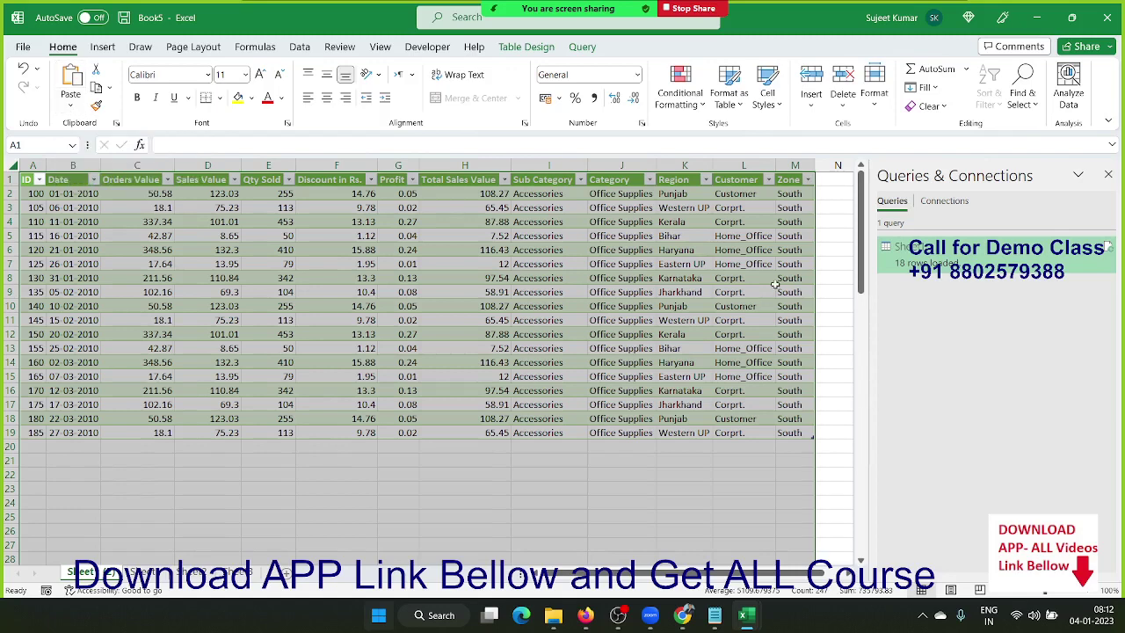
Check cells of the filtered South table and hide the queries pane
click(795, 263)
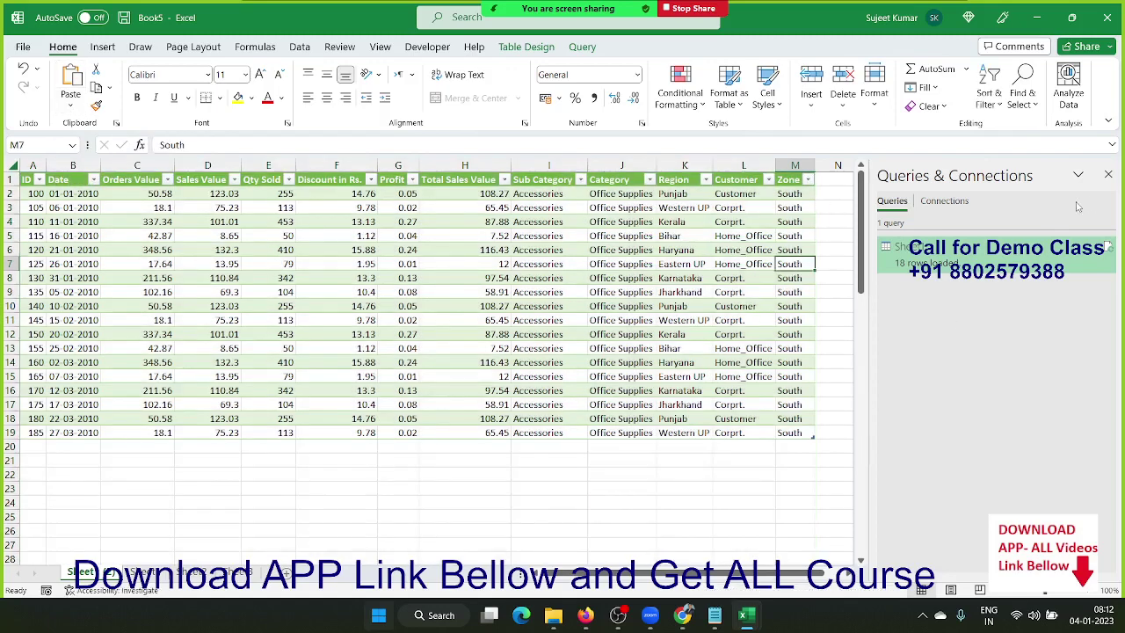
click(1108, 175)
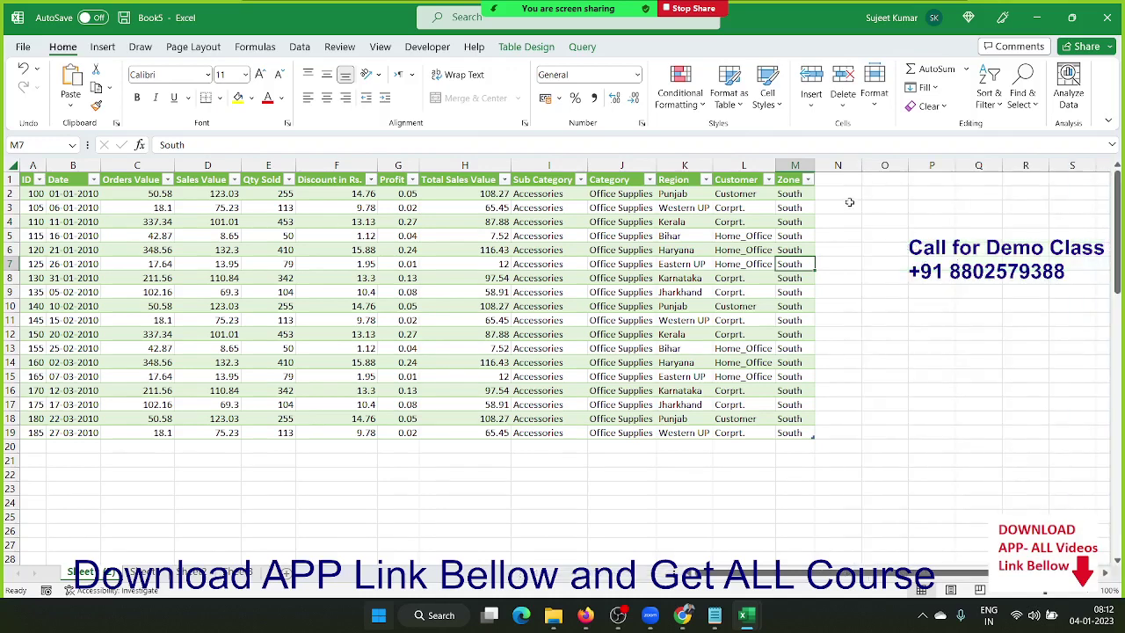
click(846, 206)
right_click(741, 219)
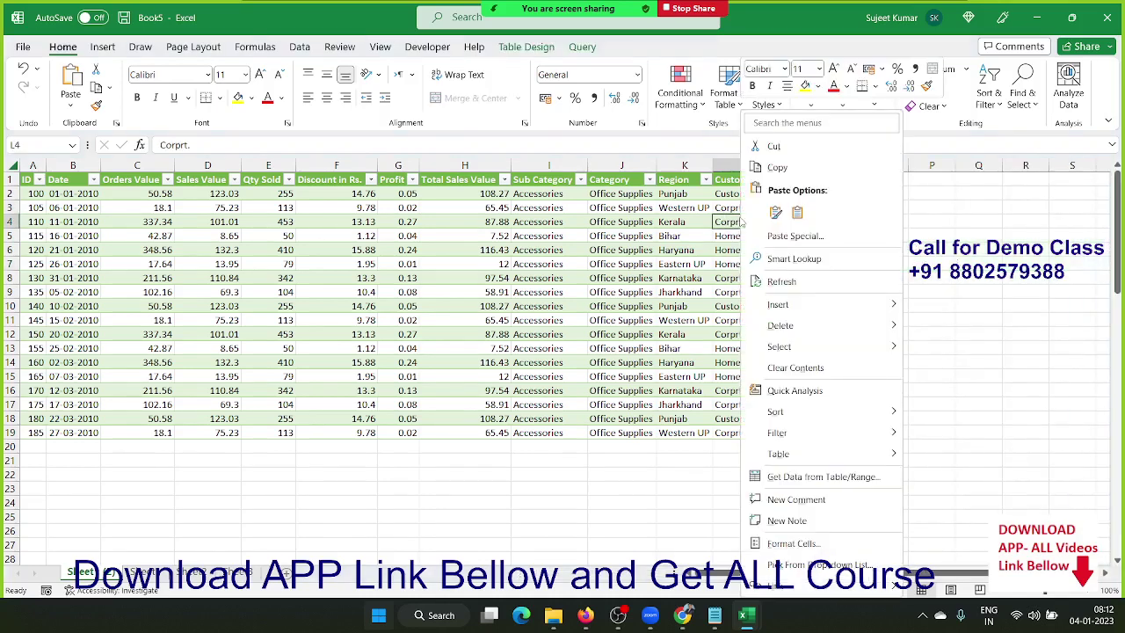
mouse_move(798, 305)
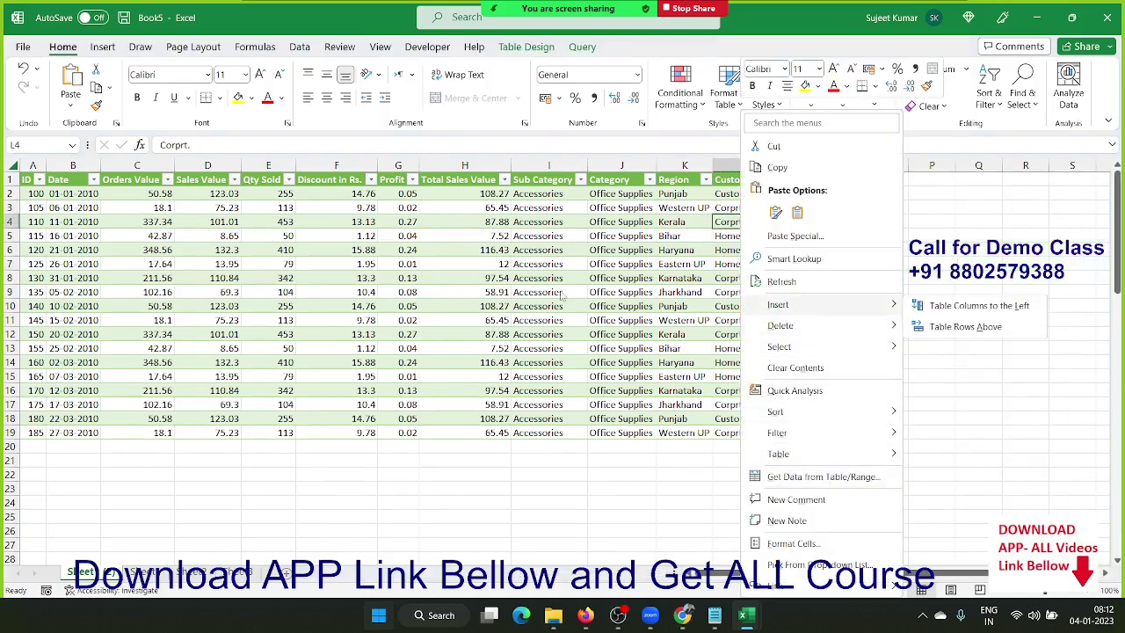
right_click(631, 268)
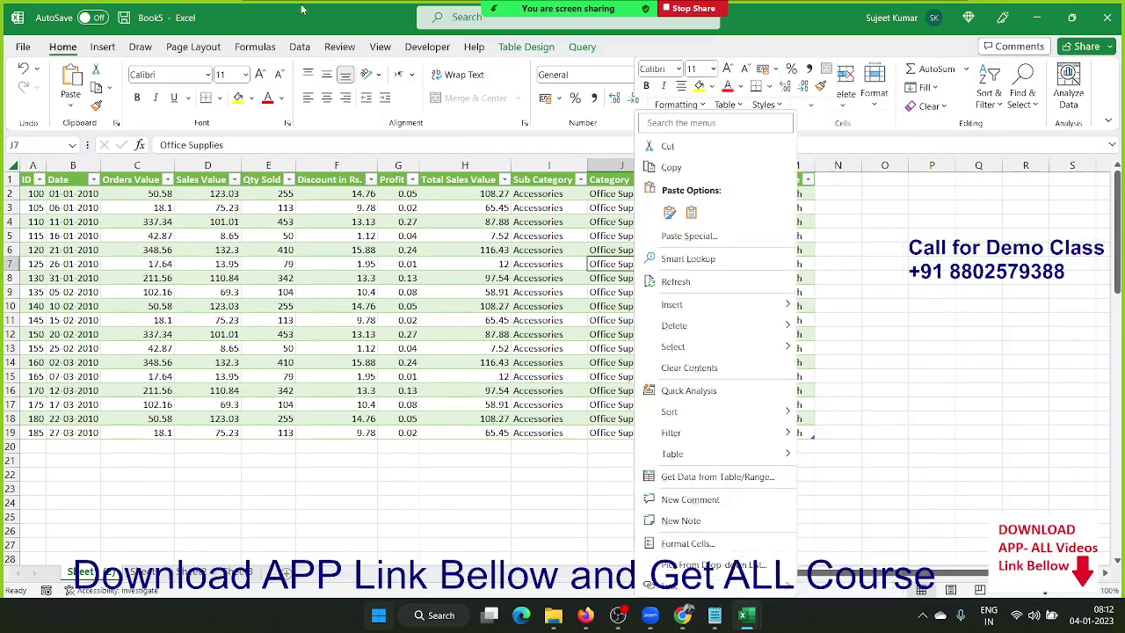
click(295, 44)
Reopen Queries & Connections from the Data tab and right-click the Sheet1 query
click(296, 45)
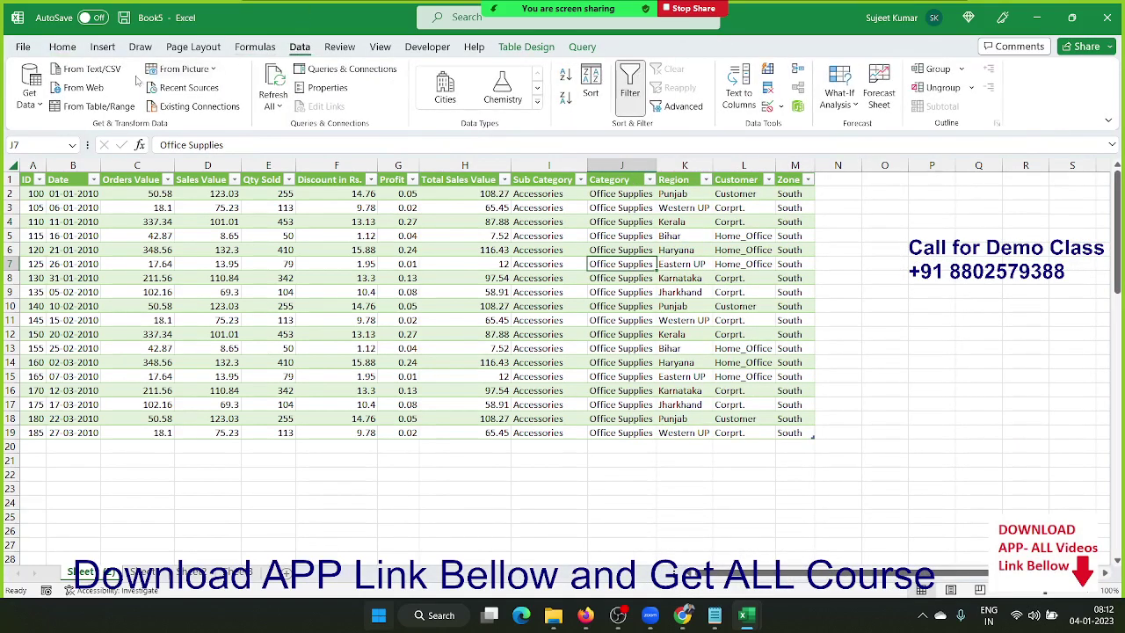
click(326, 68)
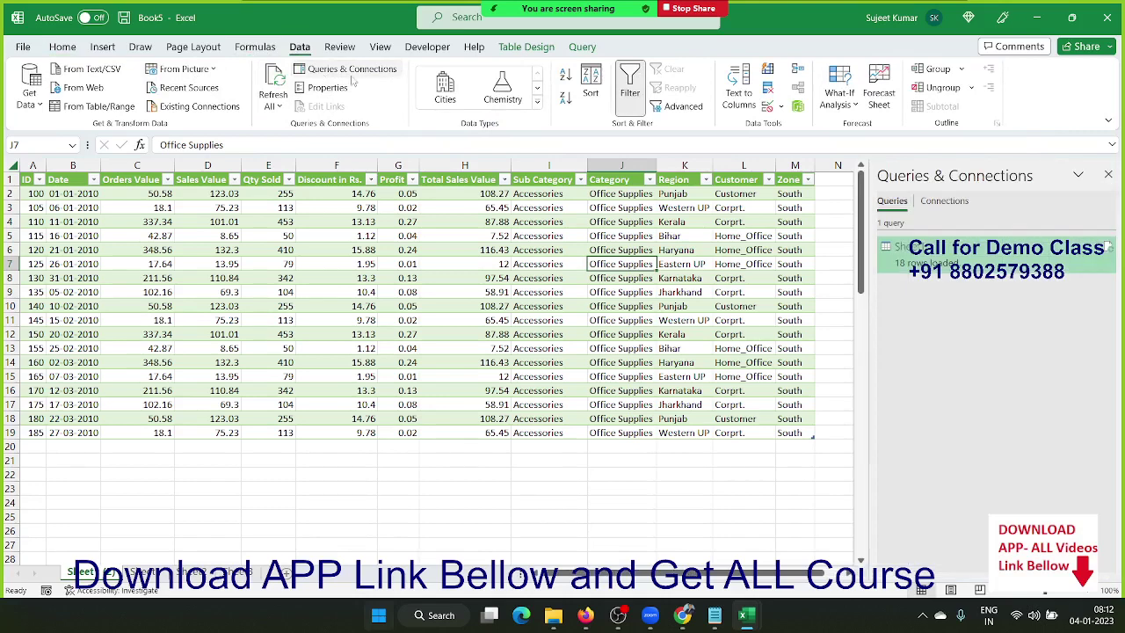
right_click(958, 263)
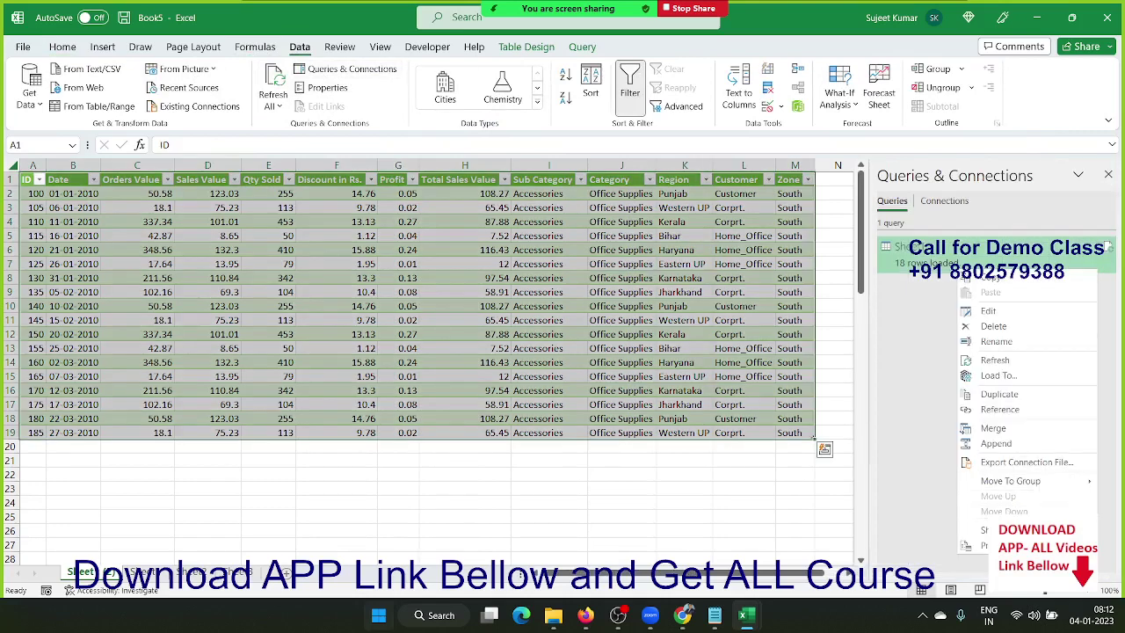
Review the Sheet1 query's properties and definition in the editor, then switch to a blank worksheet
click(975, 545)
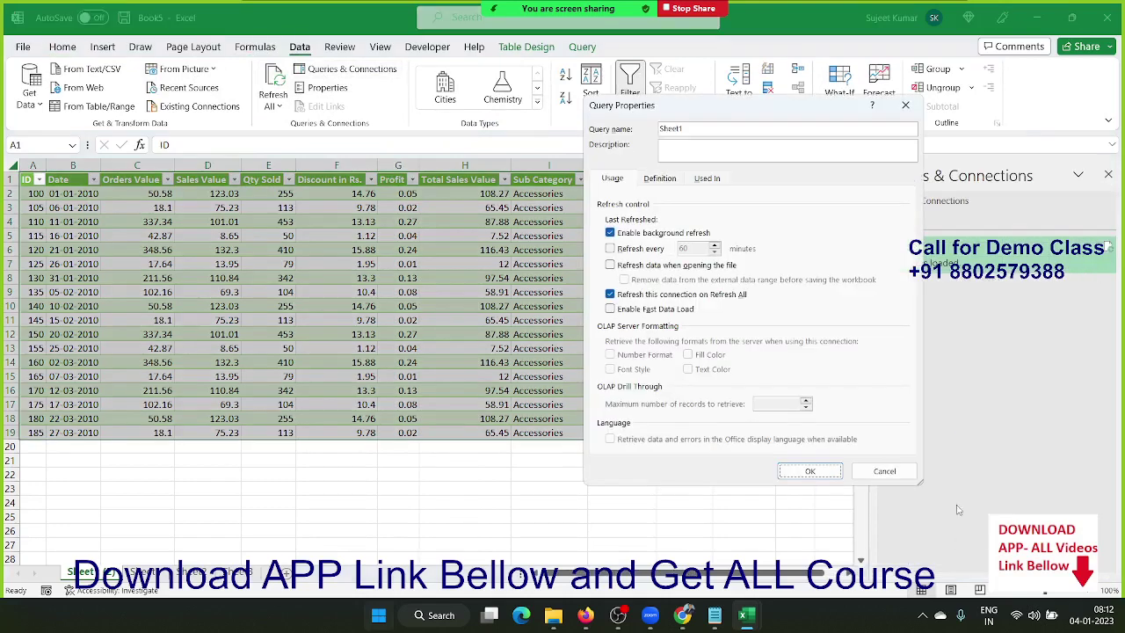
click(669, 182)
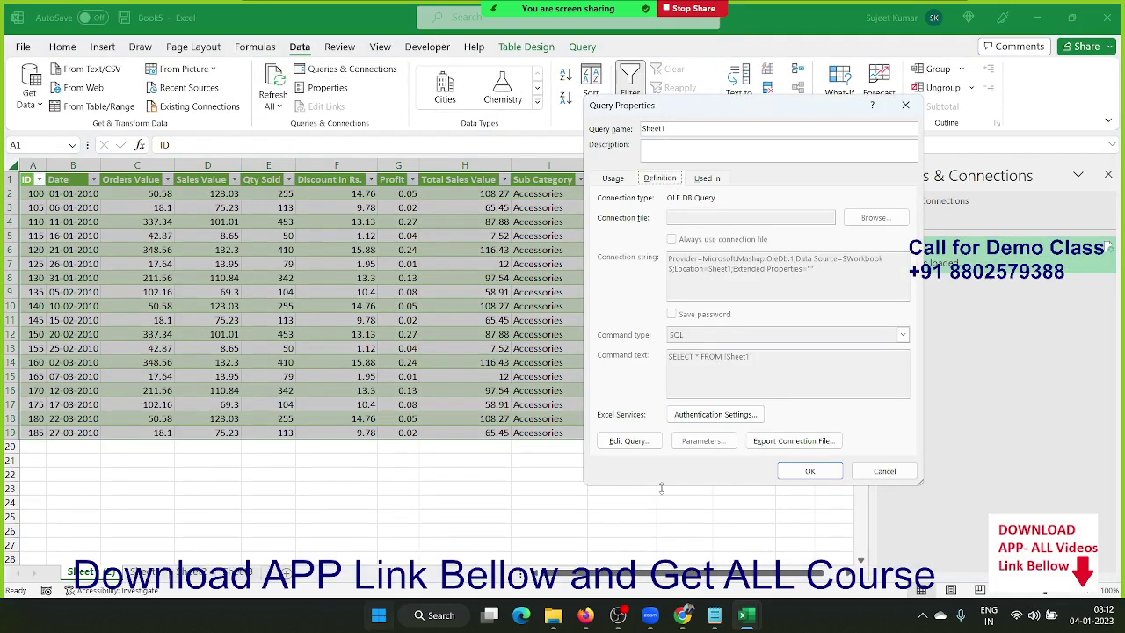
click(644, 442)
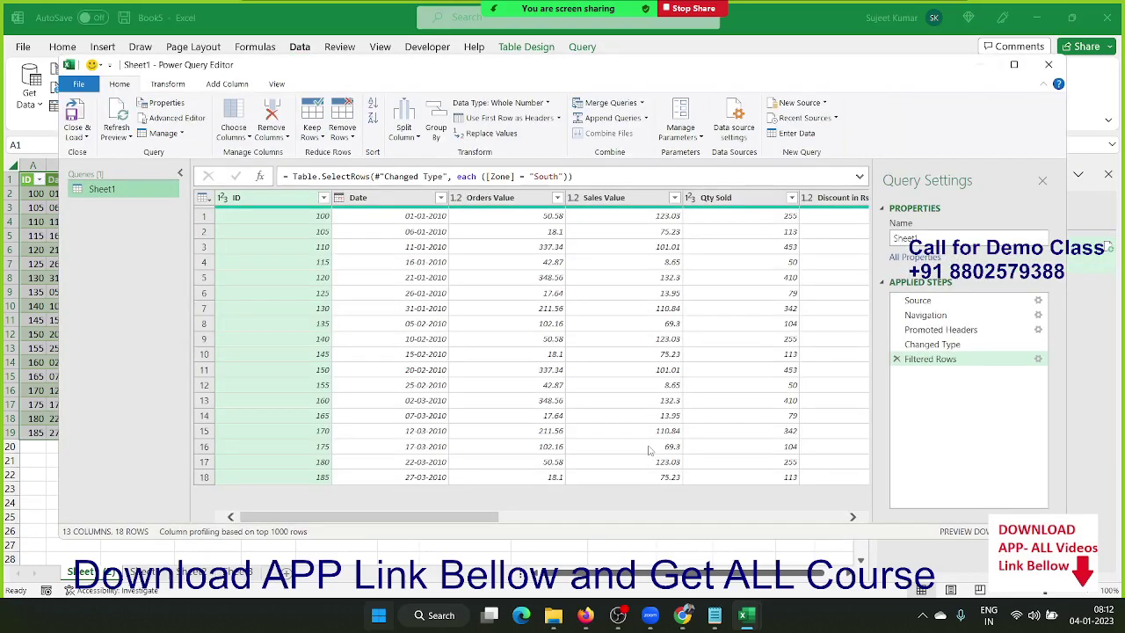
click(1047, 65)
click(1107, 174)
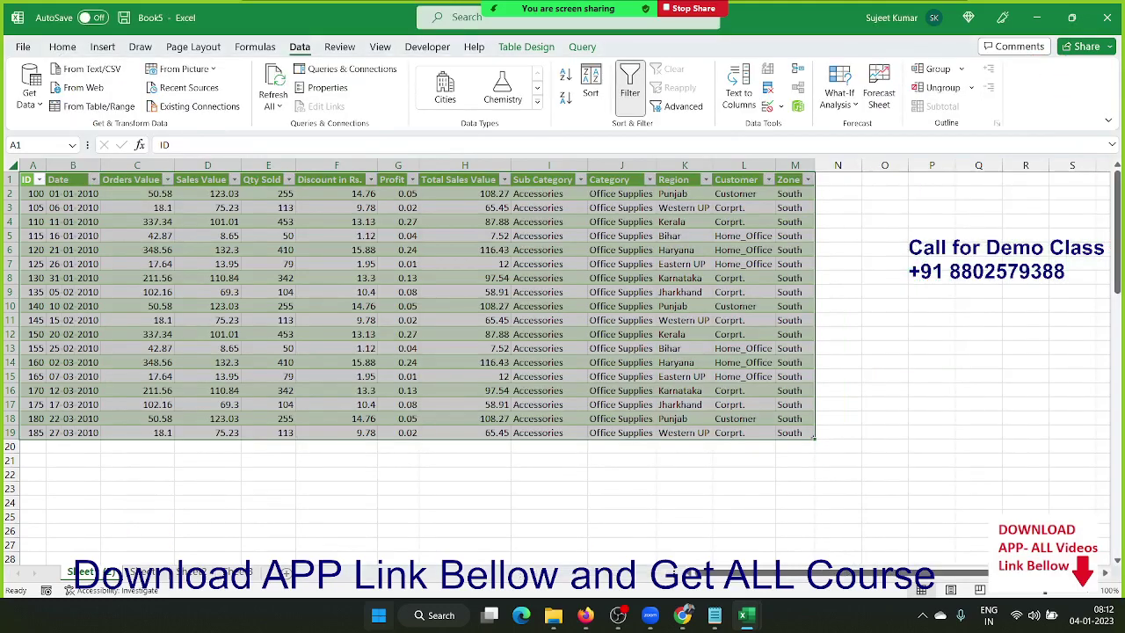
click(152, 571)
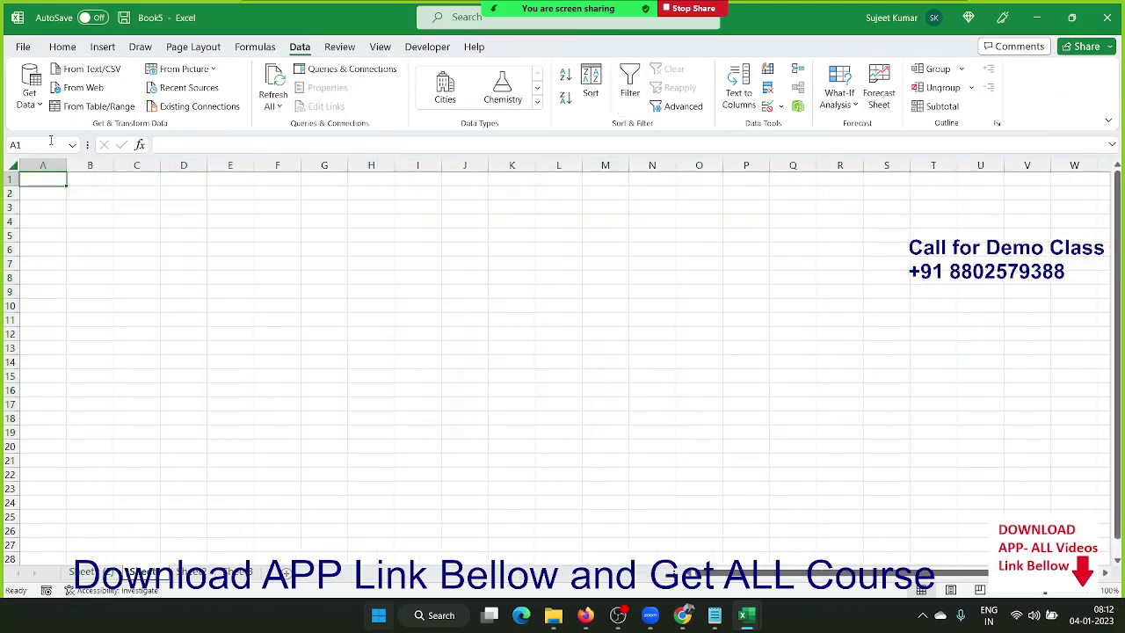
Start a Microsoft Query import with Excel Files* as the data source
click(36, 99)
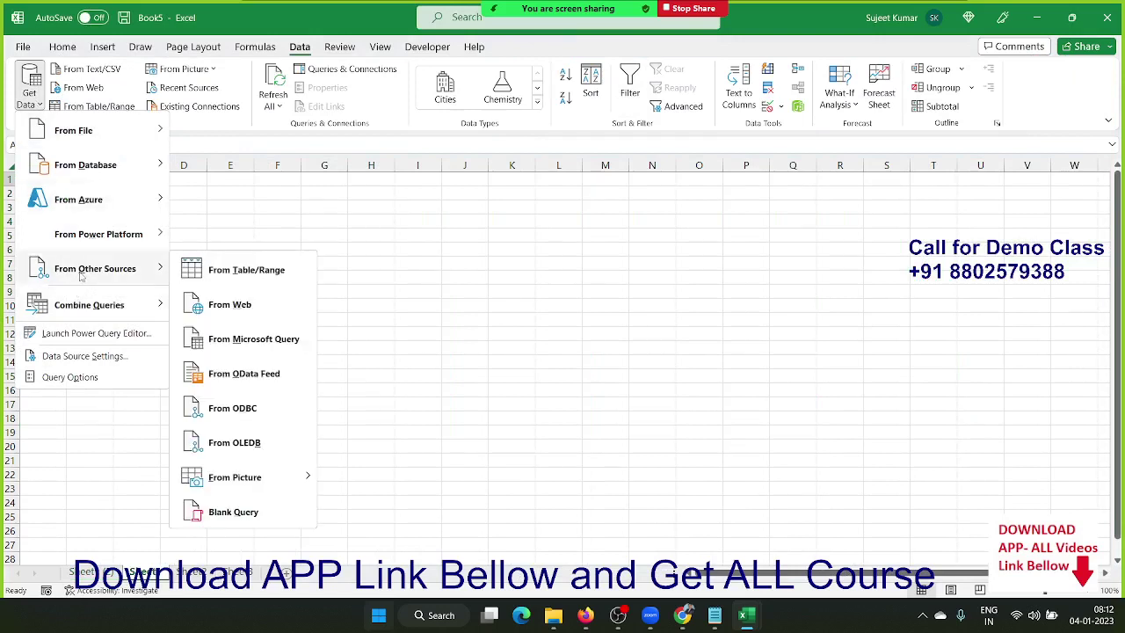
mouse_move(81, 274)
click(228, 340)
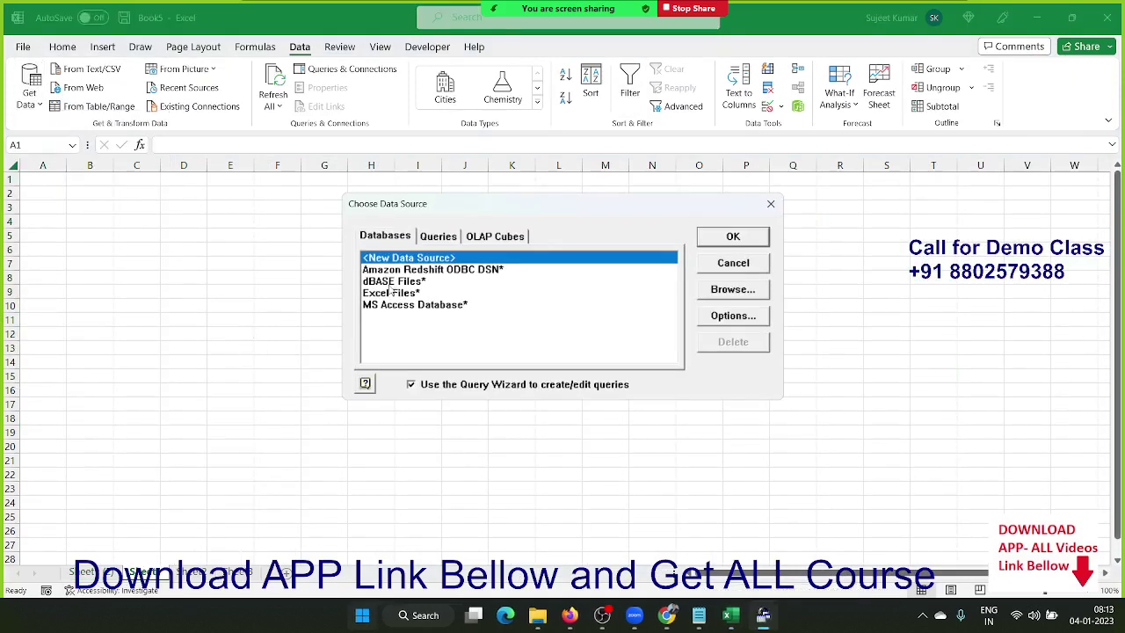
click(389, 282)
click(393, 295)
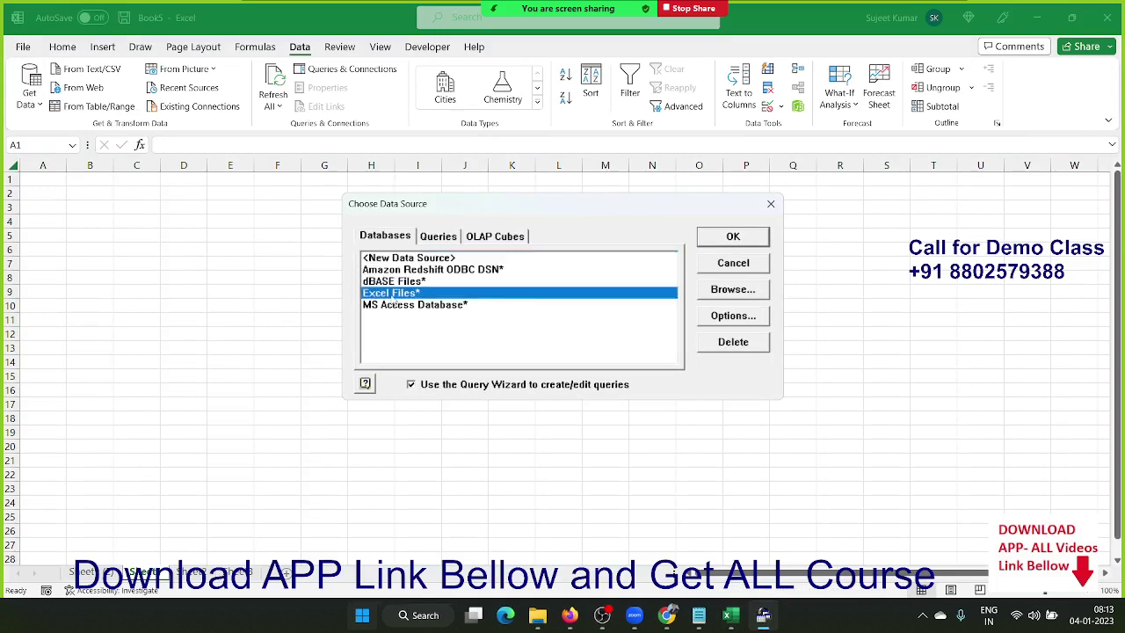
click(732, 238)
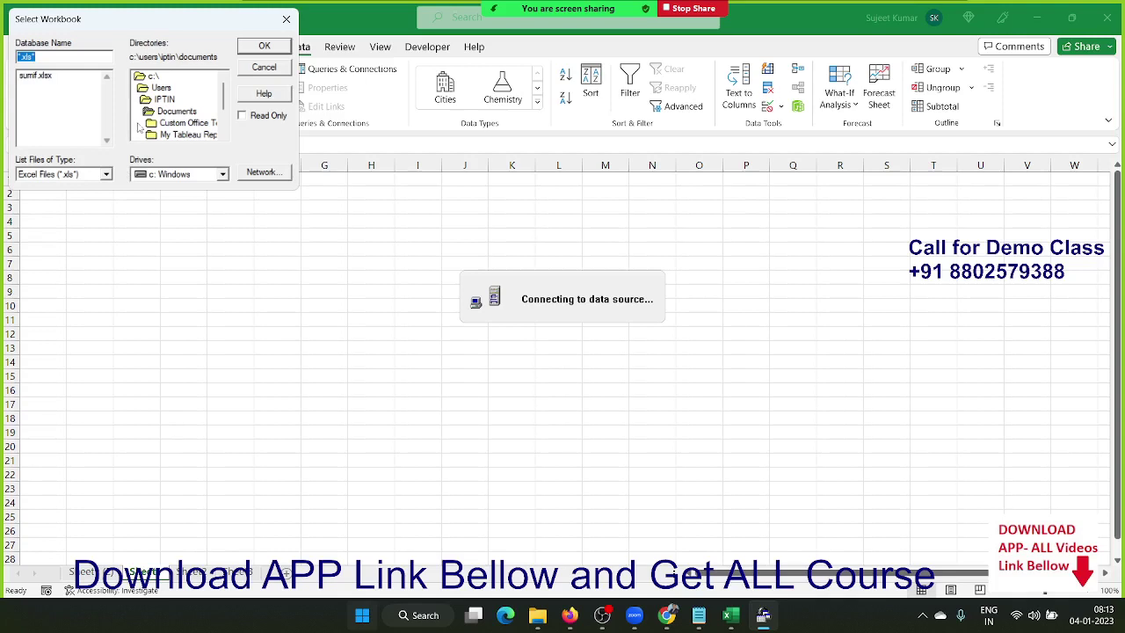
Browse to drive d: and choose Data.xls as the source workbook
scroll(141, 123, down, 1)
scroll(145, 116, up, 1)
scroll(148, 112, up, 1)
double_click(140, 79)
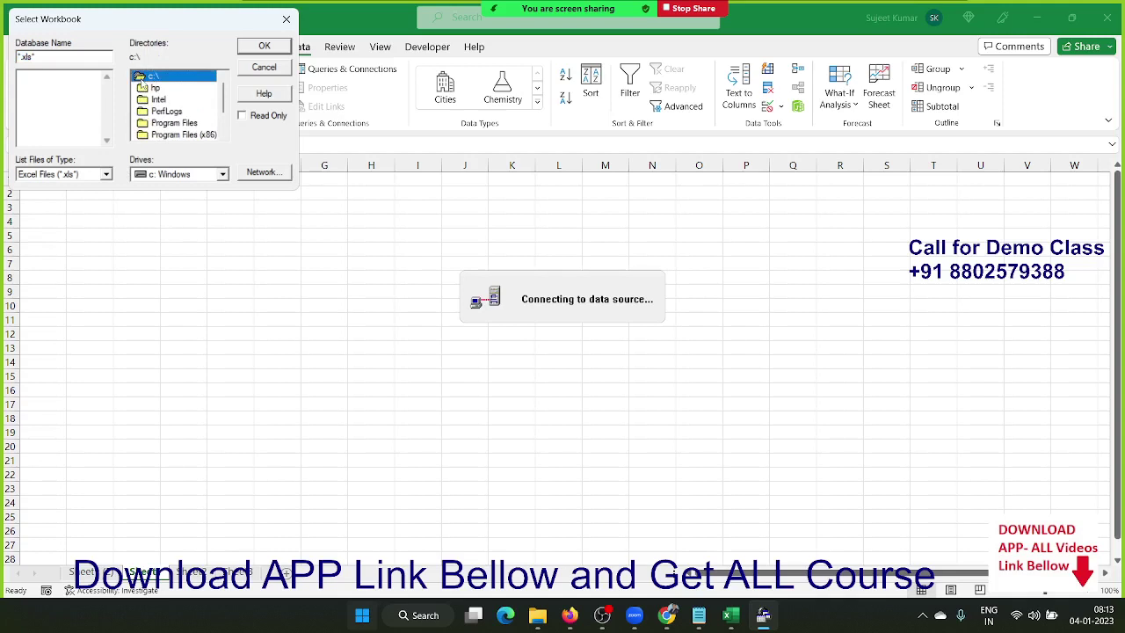
scroll(143, 96, down, 2)
scroll(141, 114, down, 1)
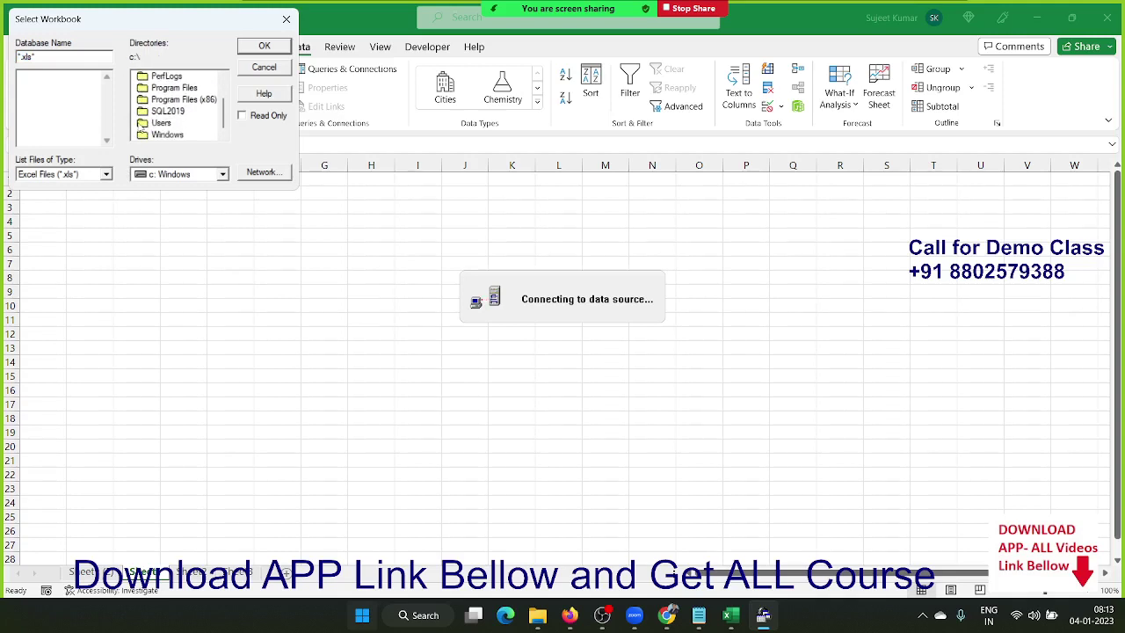
scroll(142, 123, up, 3)
scroll(144, 116, down, 2)
scroll(144, 123, down, 1)
scroll(142, 128, up, 1)
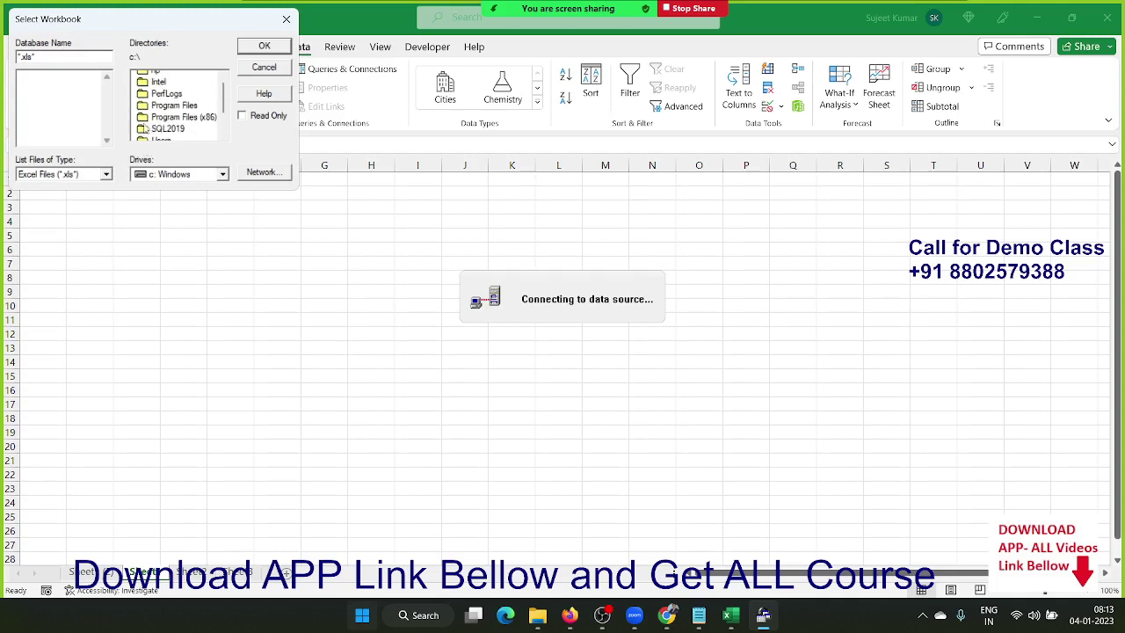
scroll(144, 123, up, 2)
click(150, 172)
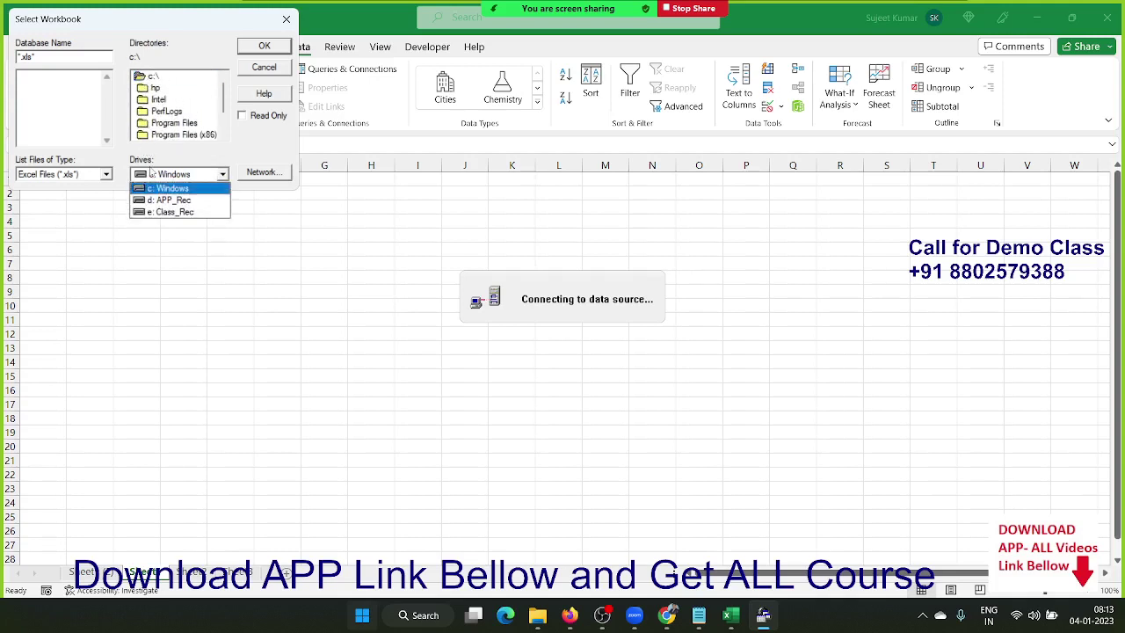
click(163, 202)
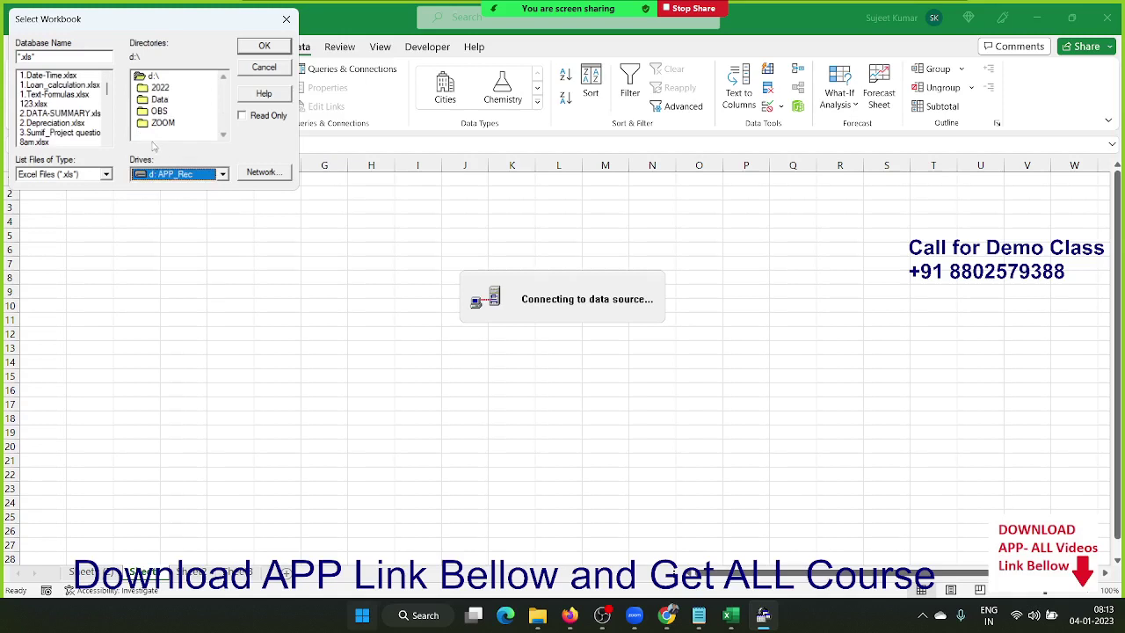
click(55, 105)
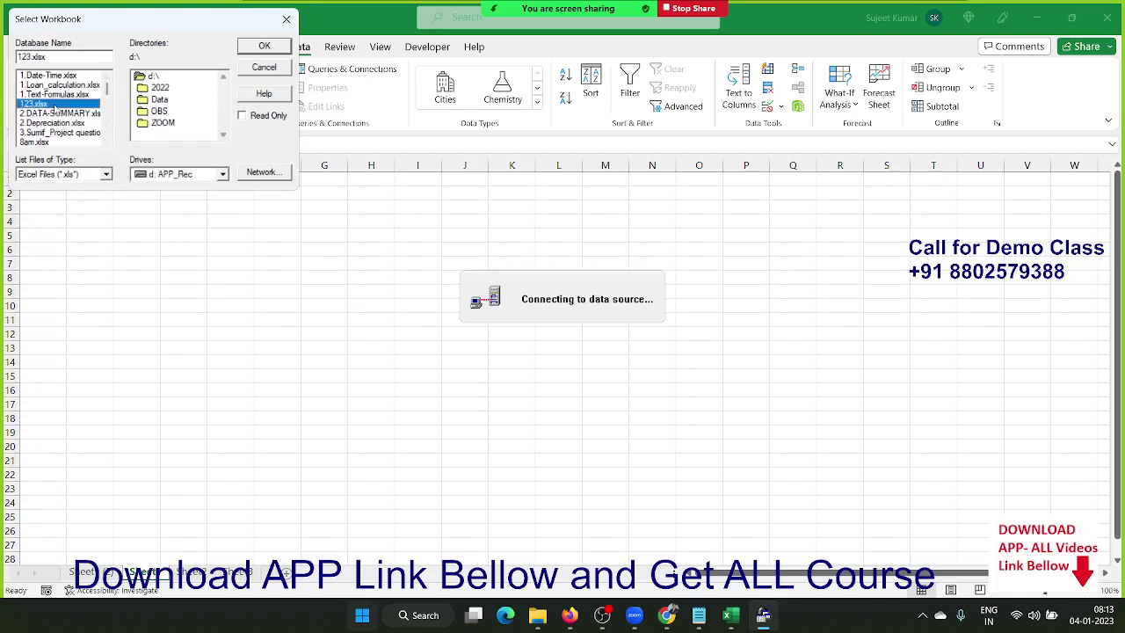
key(Down)
key(Down)
key(Down)
key(Down)
key(Down)
key(Down)
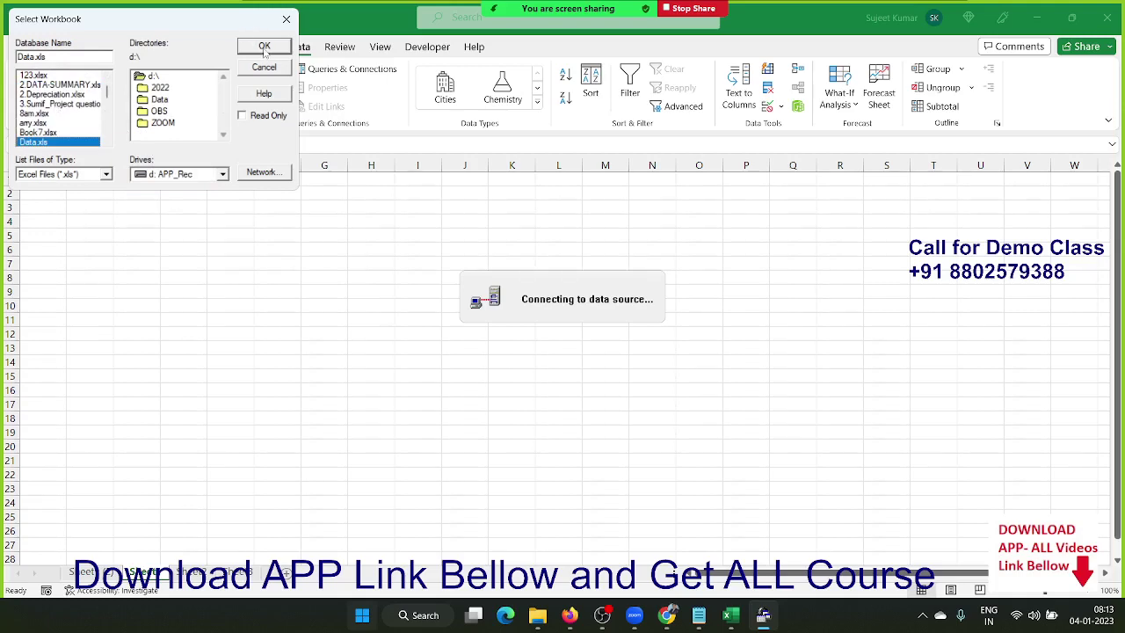
click(264, 46)
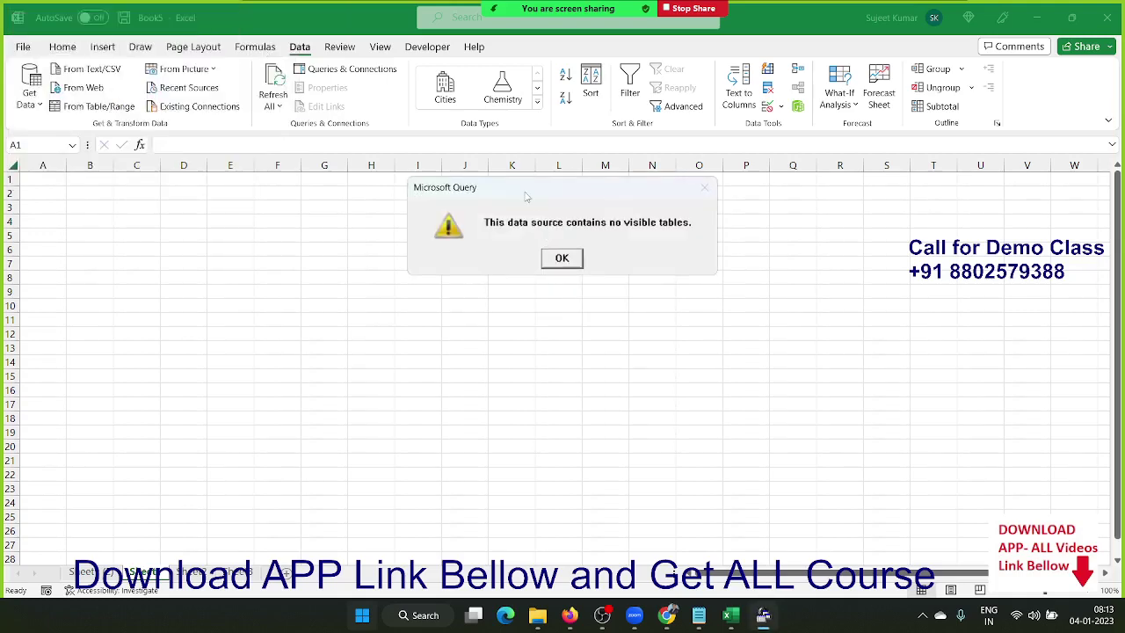
Dismiss the no-visible-tables warning and set the table options so the workbook's sheets are listed
drag(527, 191, 315, 248)
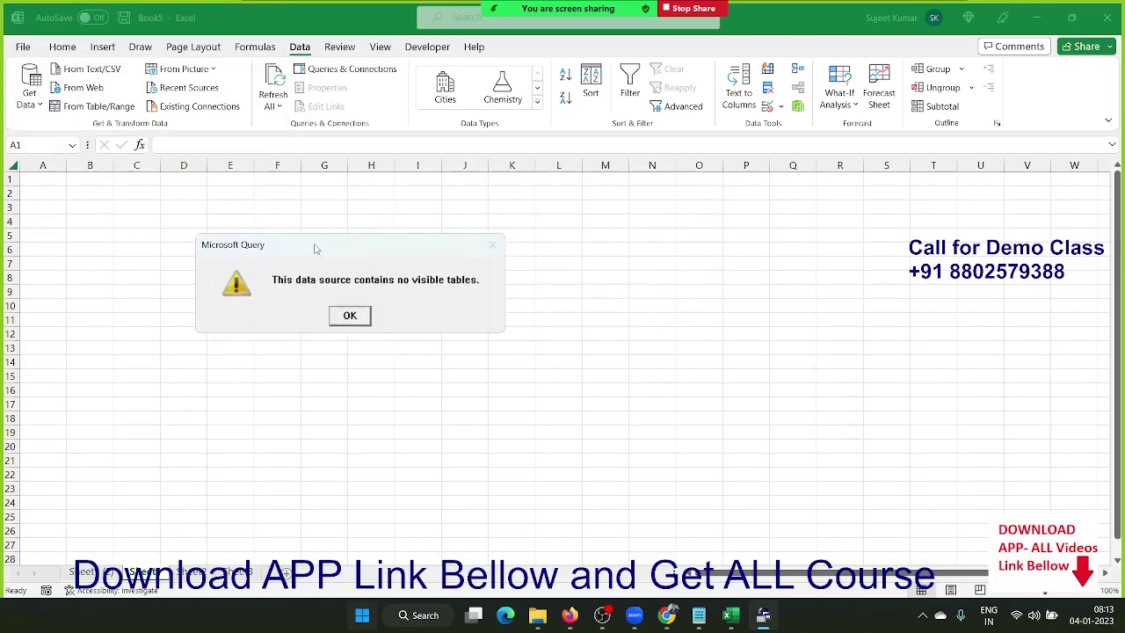
click(349, 316)
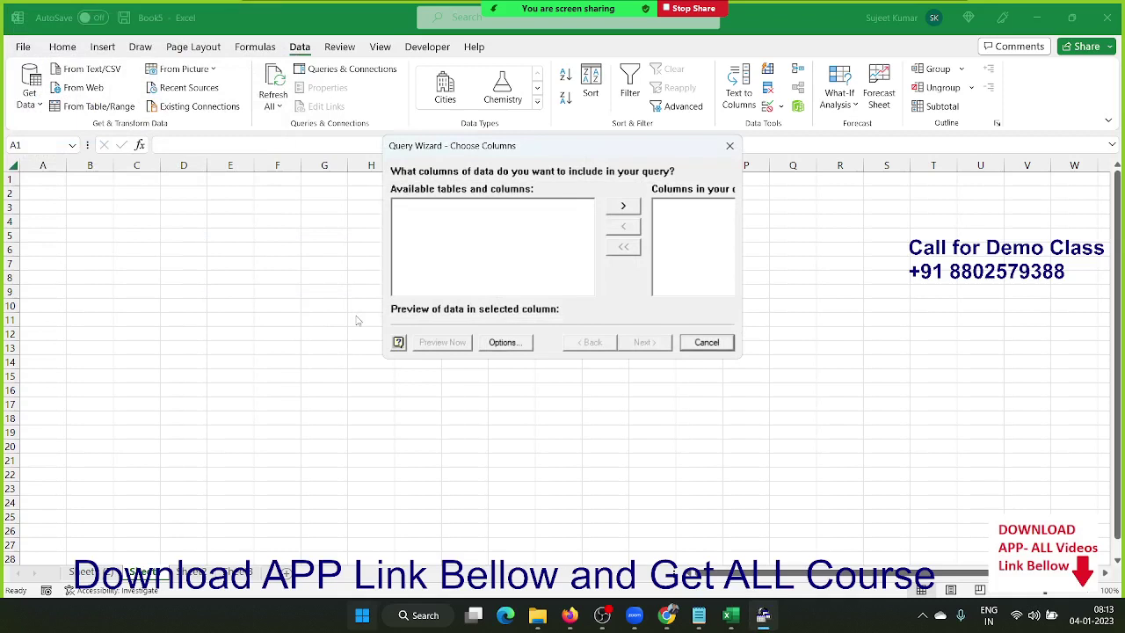
click(502, 343)
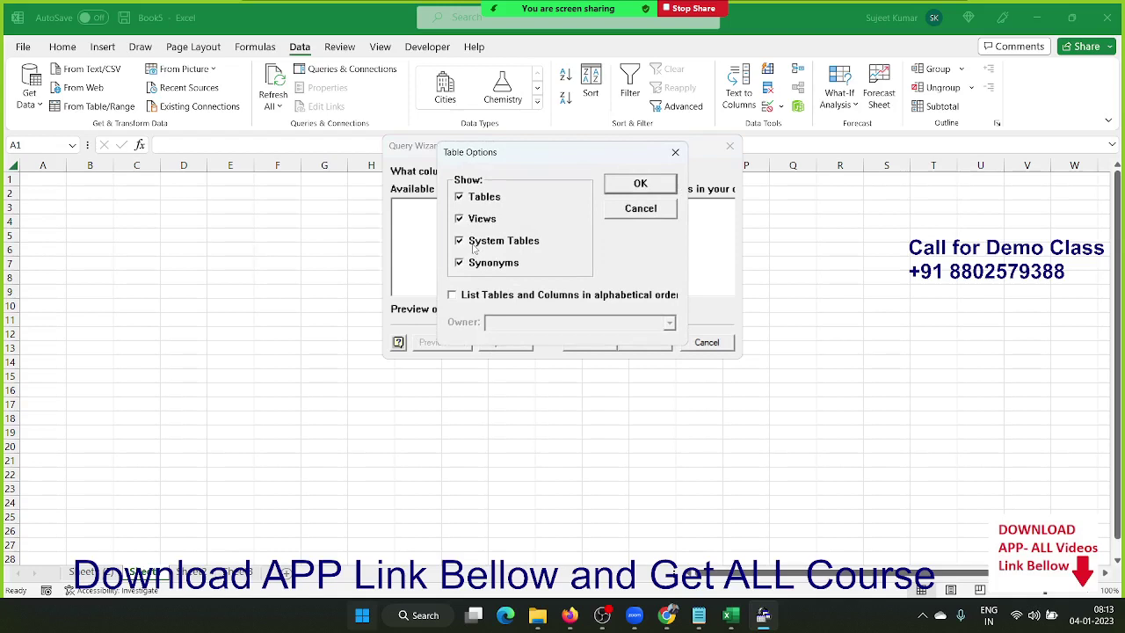
click(645, 189)
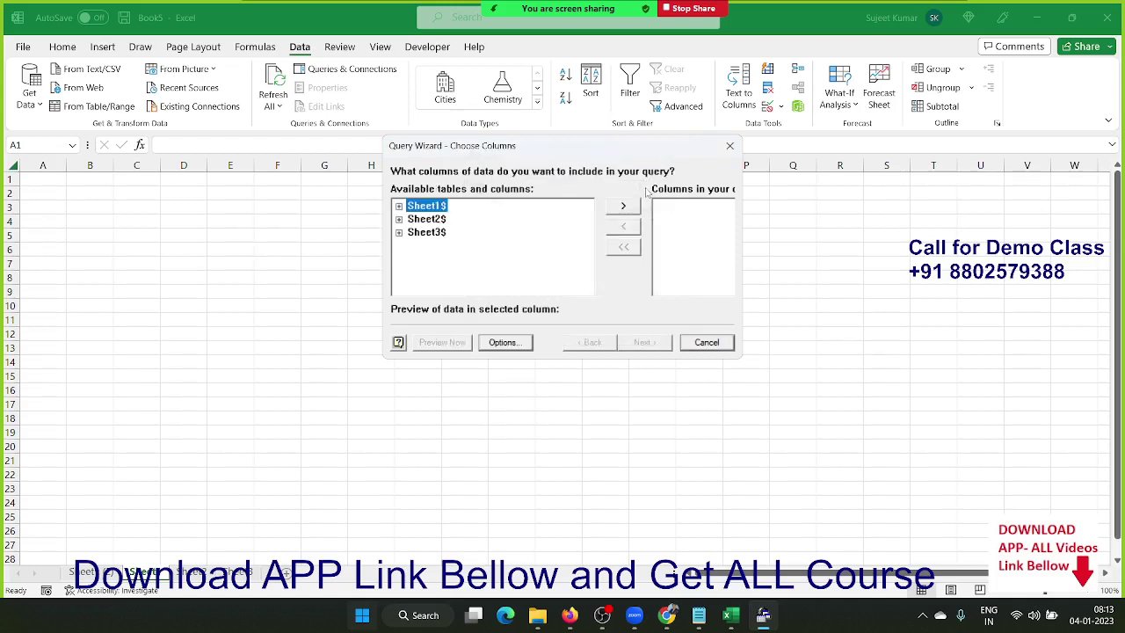
Expand Sheet1$ and add the ID, Date, Qty Sold and Total Sales Value columns
click(399, 205)
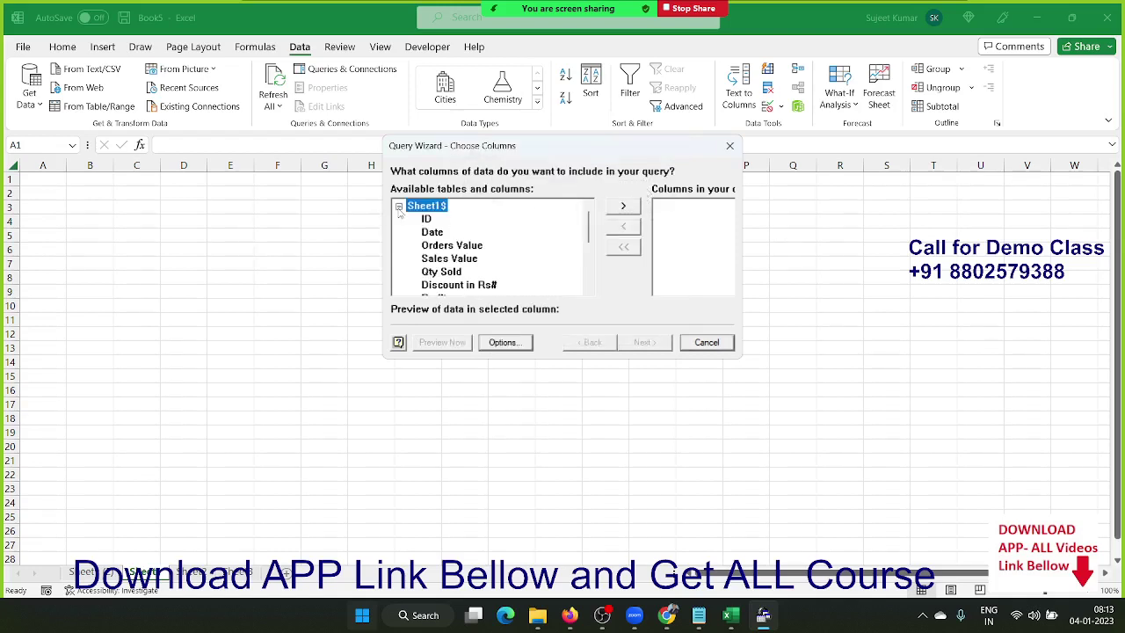
click(425, 222)
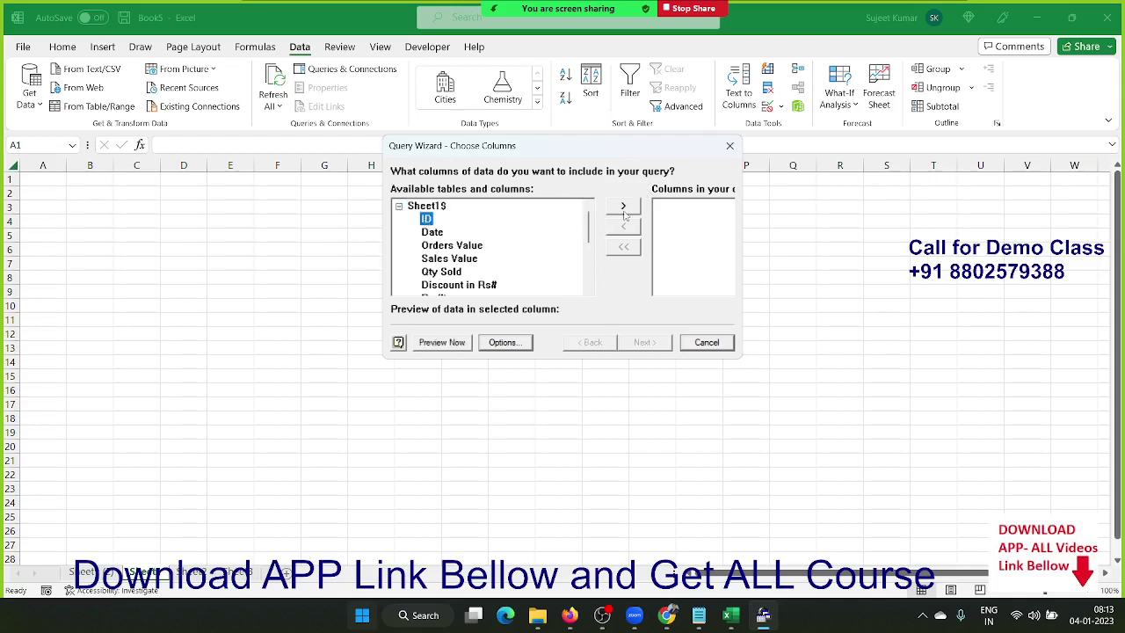
click(624, 207)
click(623, 208)
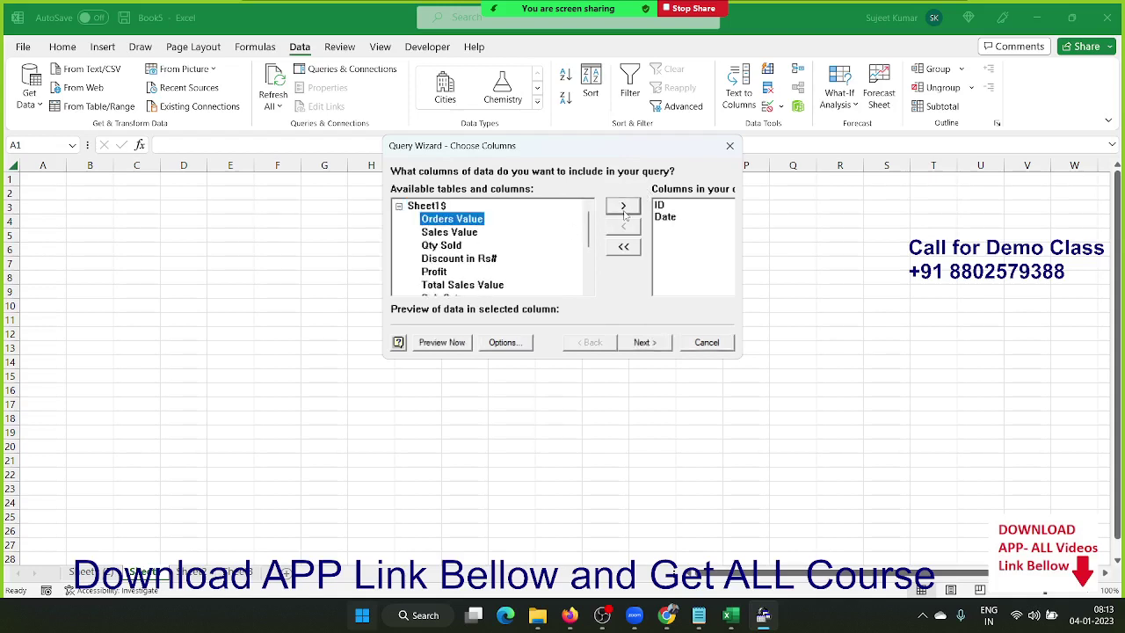
click(441, 245)
click(613, 209)
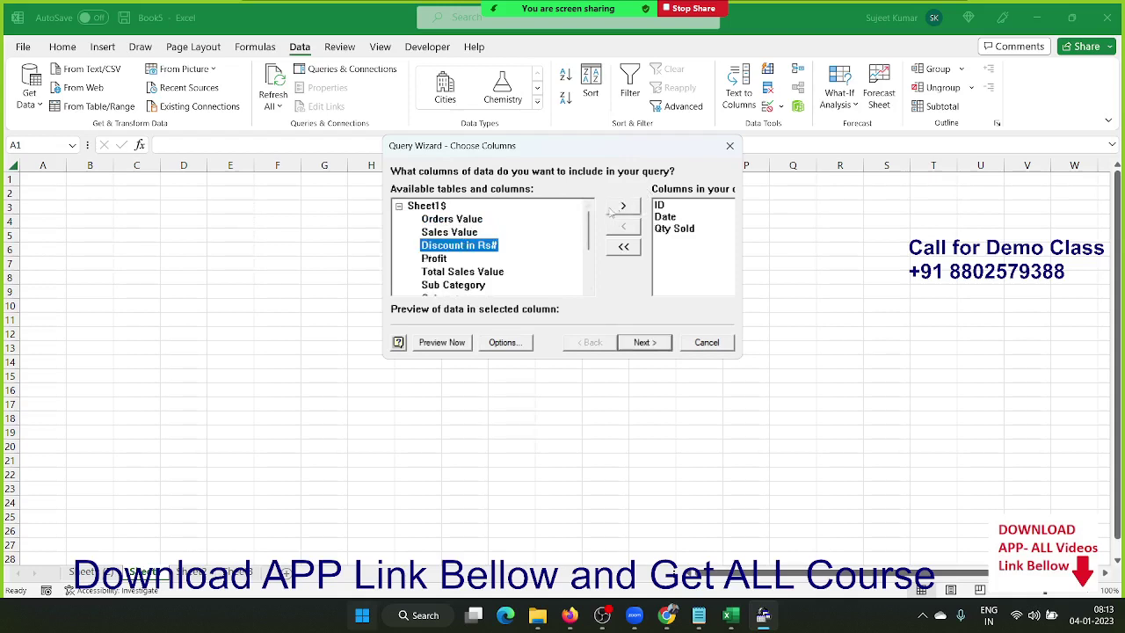
click(499, 272)
click(623, 209)
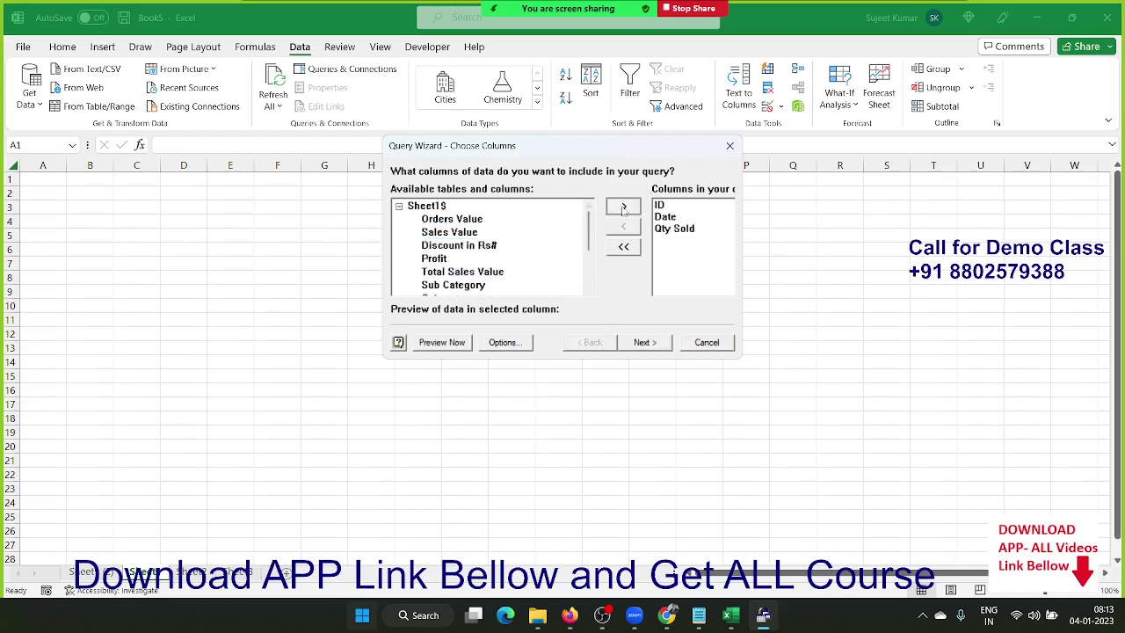
Add Sub Category, Category, Region, Customer and Zone, then continue to filtering
click(623, 208)
click(623, 208)
click(622, 209)
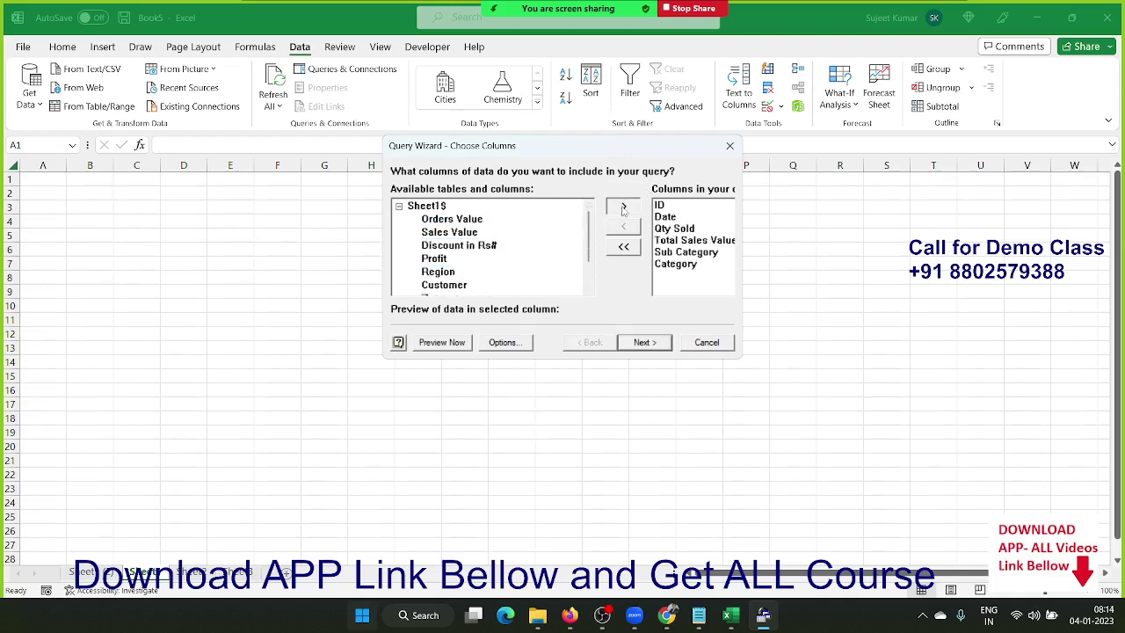
click(623, 208)
click(623, 209)
click(623, 209)
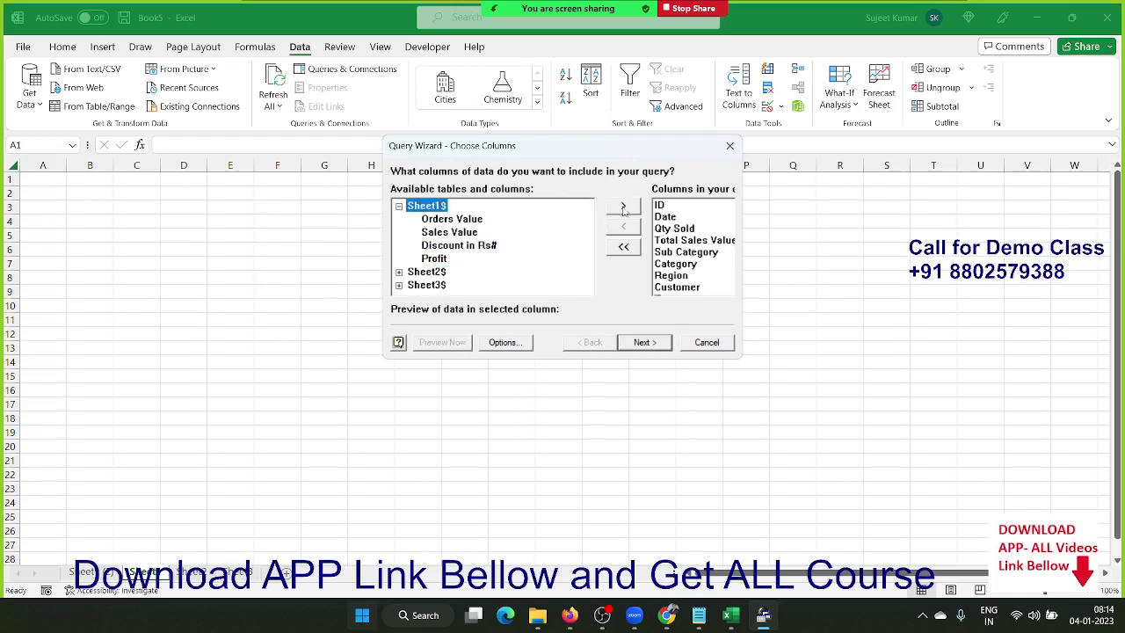
click(642, 344)
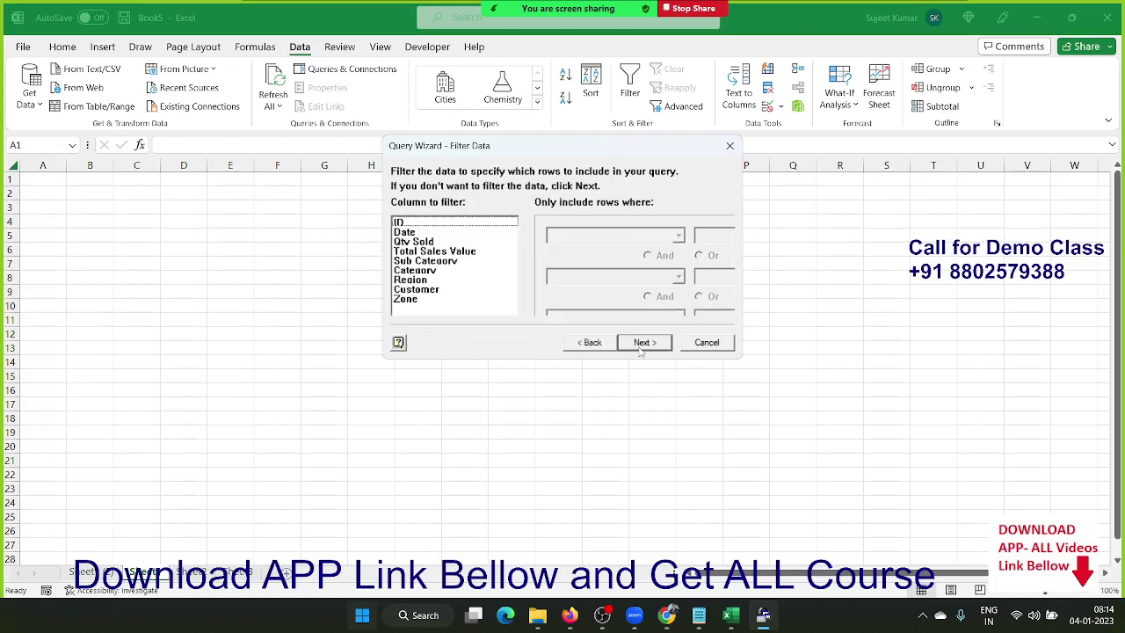
Set the Filter Data condition to Zone equals South
click(640, 346)
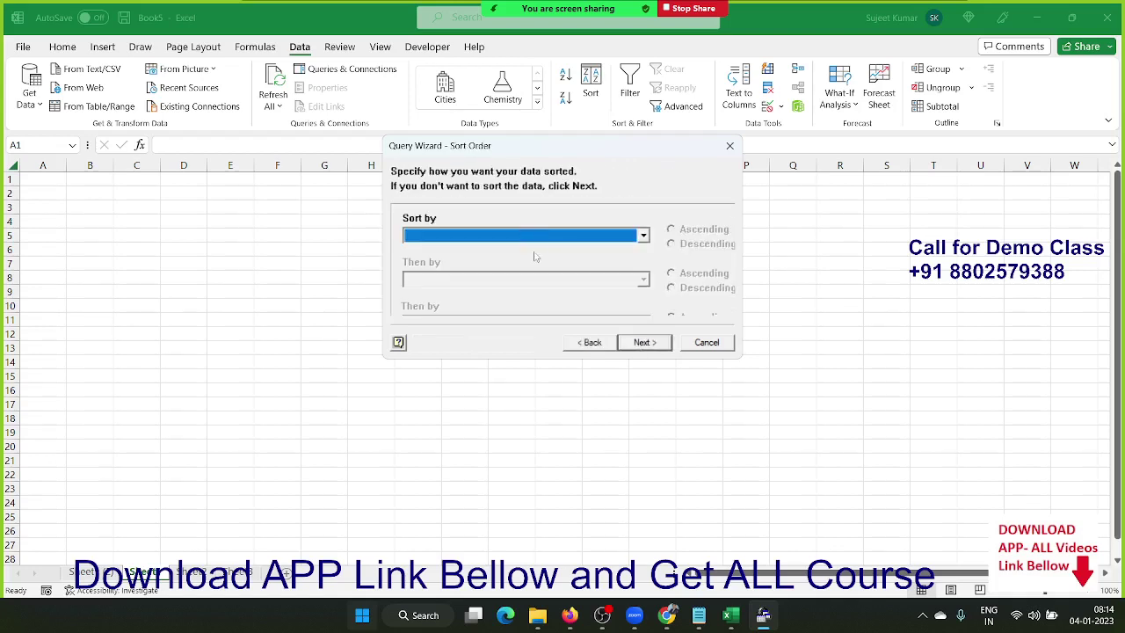
click(590, 346)
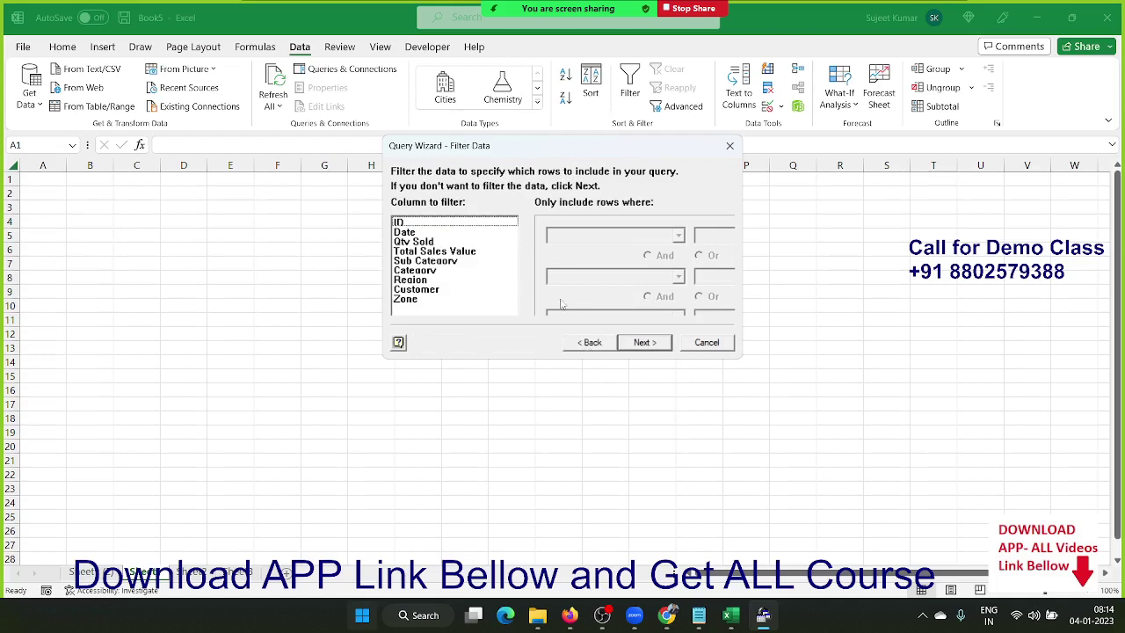
click(401, 300)
click(582, 236)
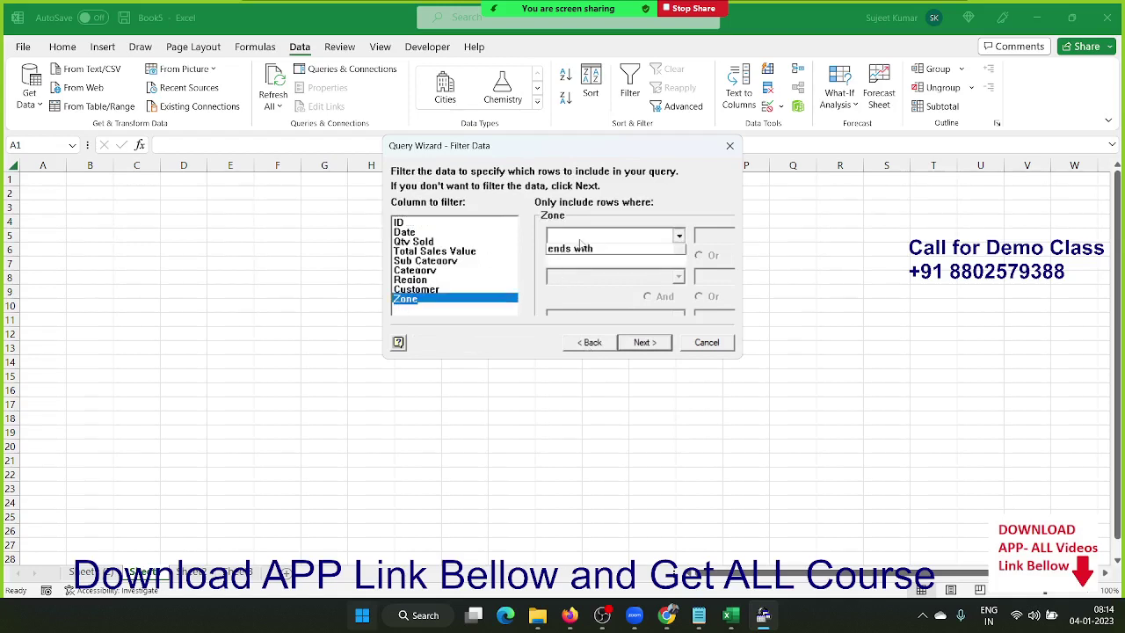
click(583, 262)
click(698, 239)
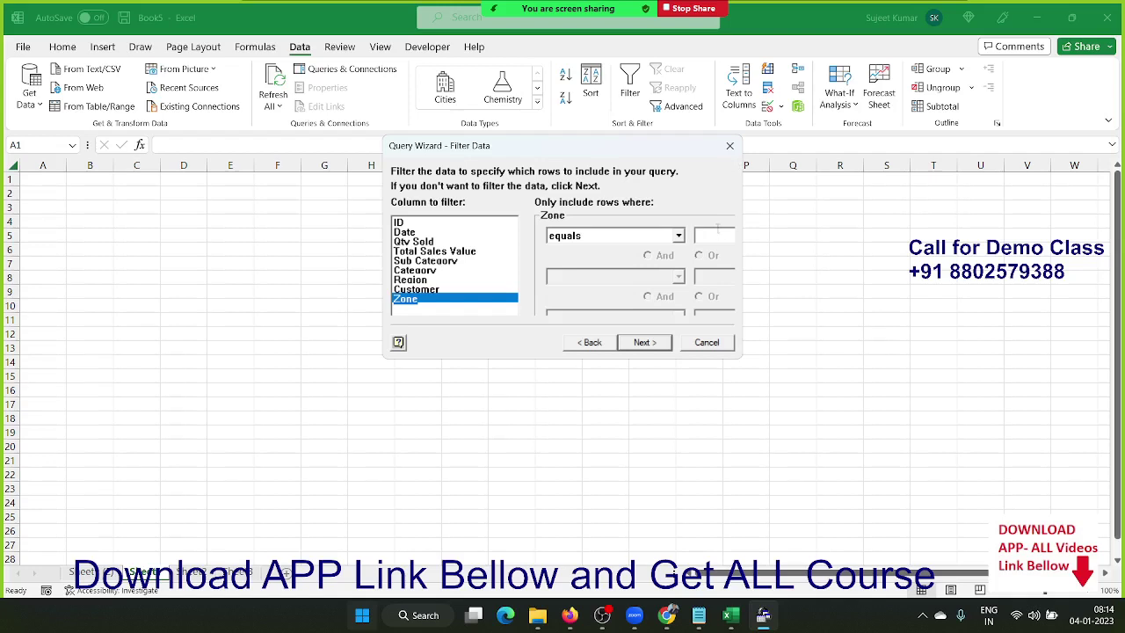
text(Sou)
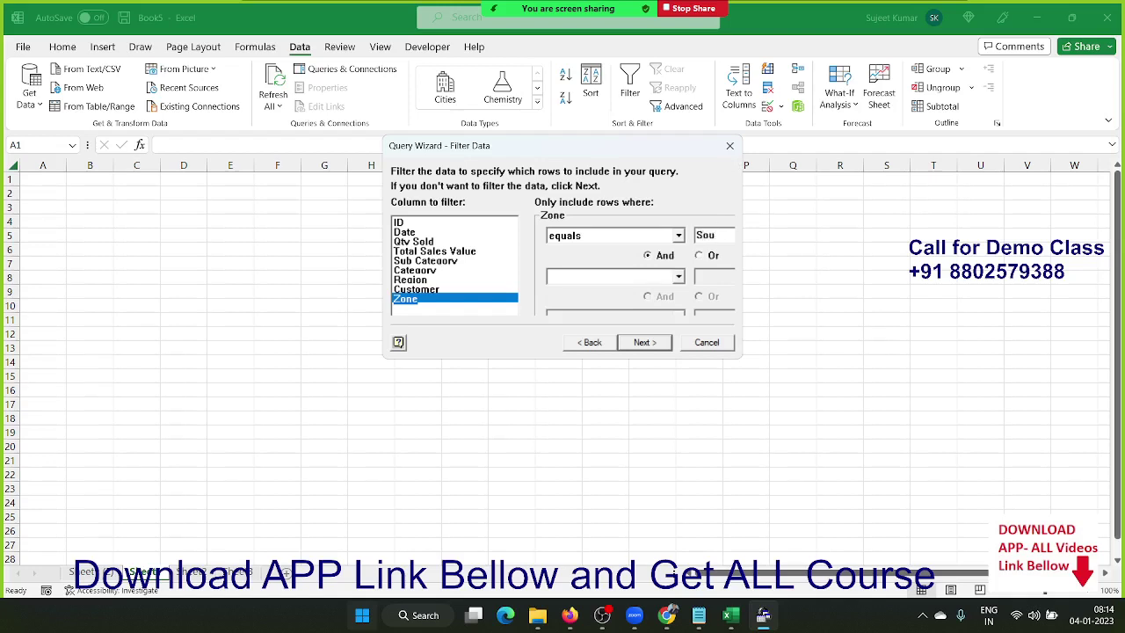
text(th)
Finish the Query Wizard and place the results as a table at cell A1
click(660, 346)
click(661, 348)
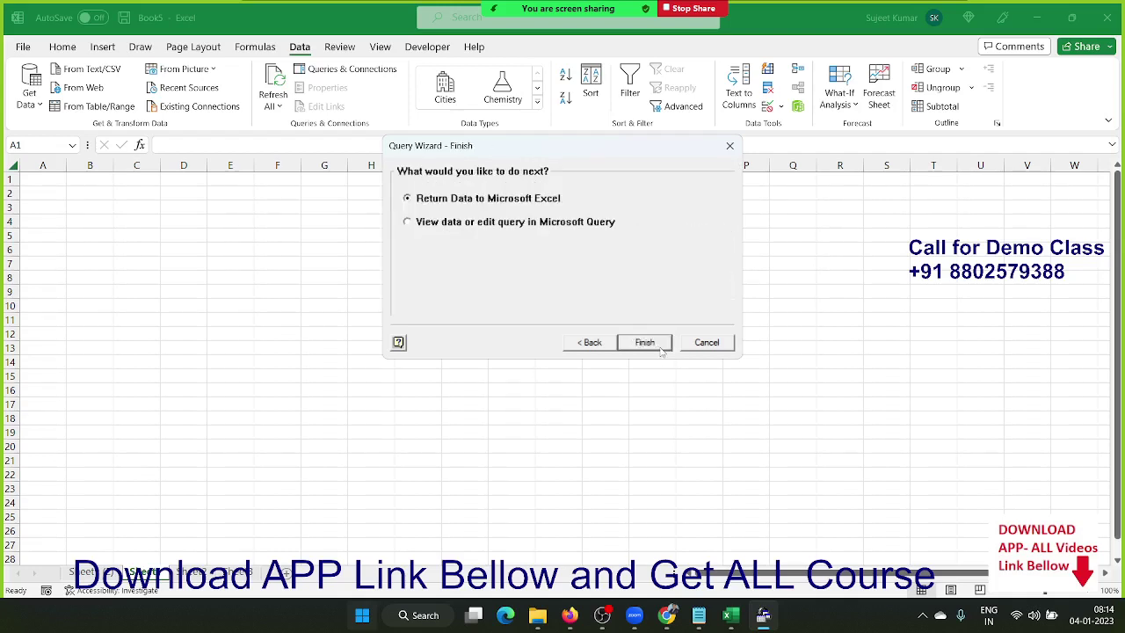
click(661, 348)
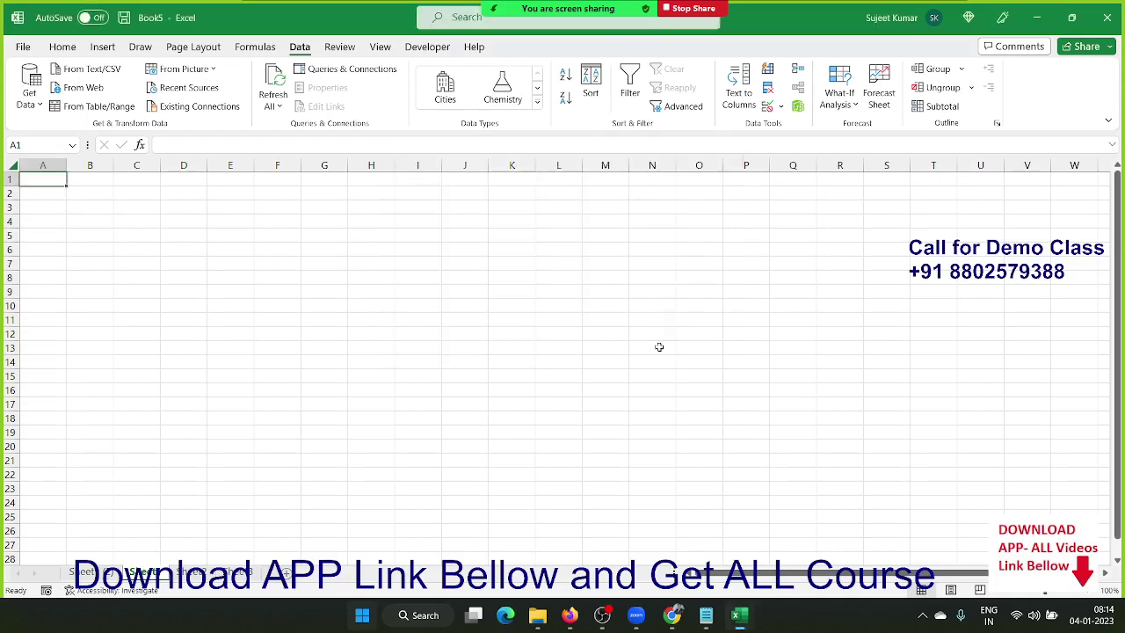
click(740, 378)
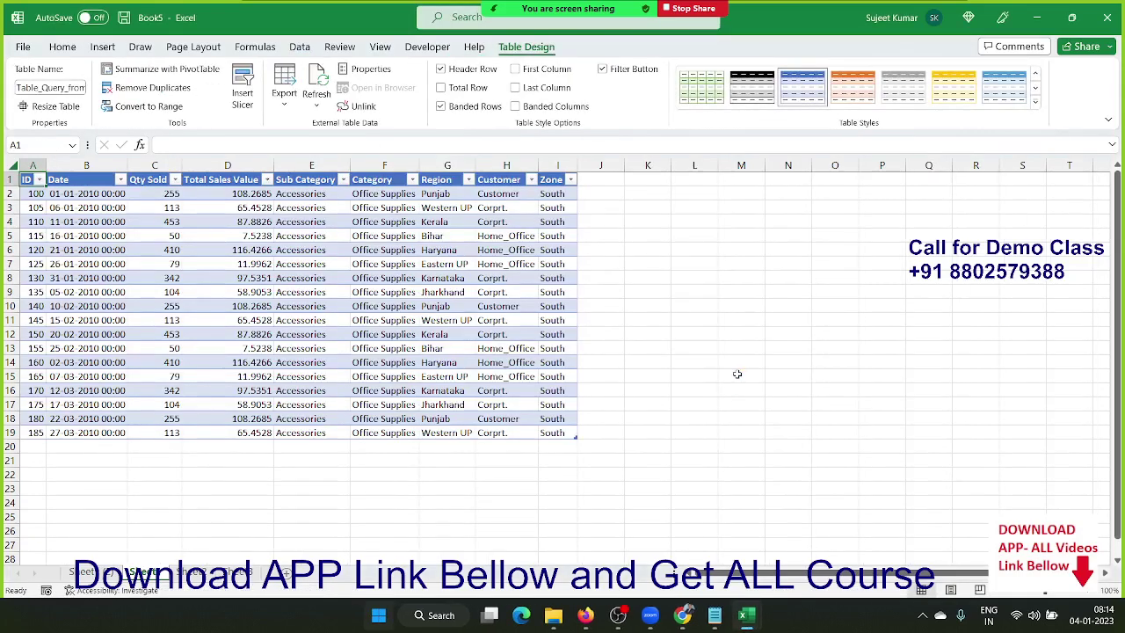
click(740, 182)
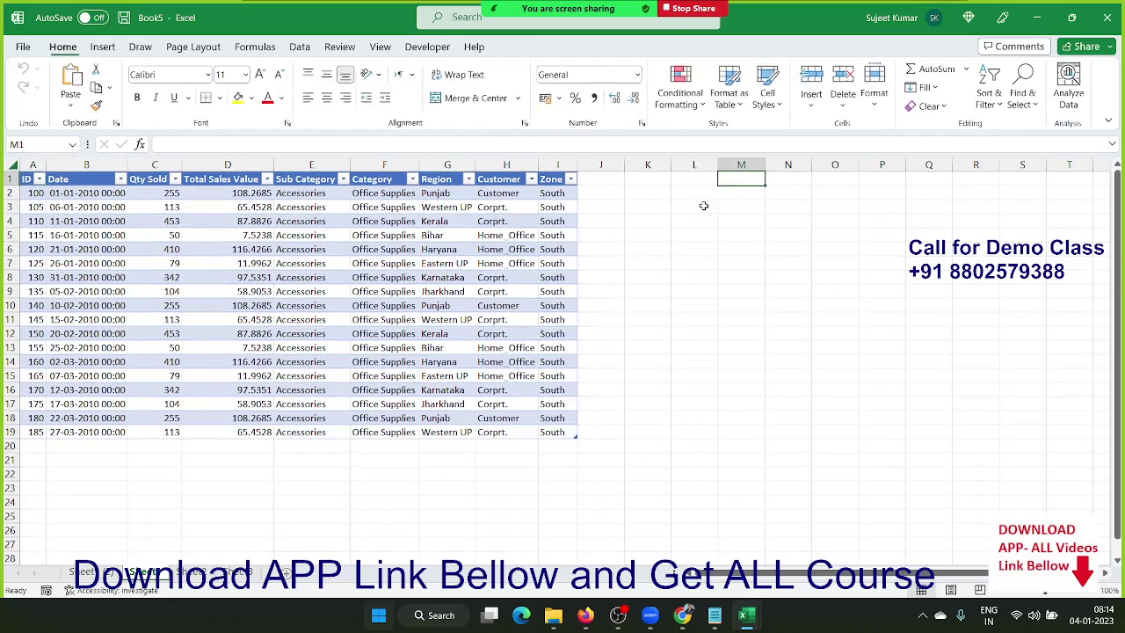
Enter the label Zone in M1 and East in M2
text(Zone)
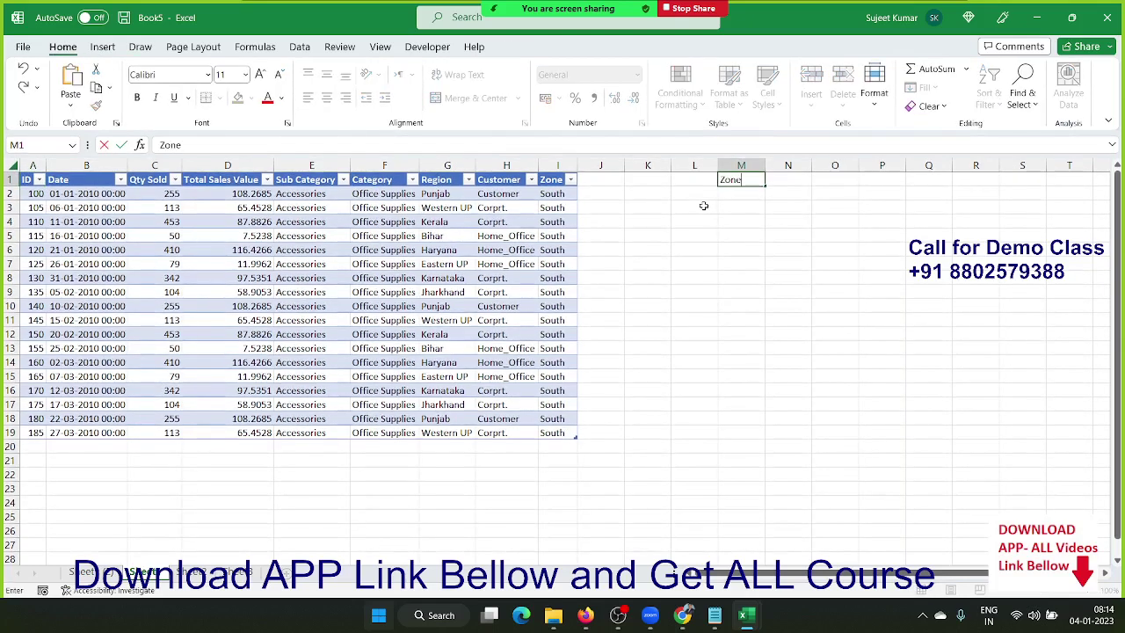
key(Return)
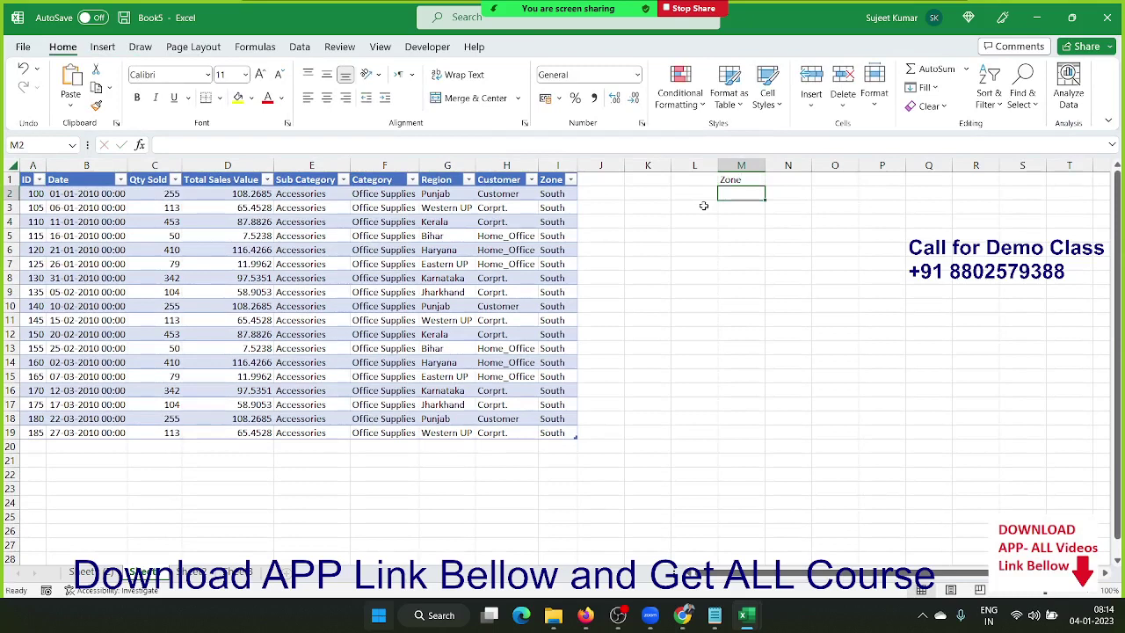
text(East)
key(Return)
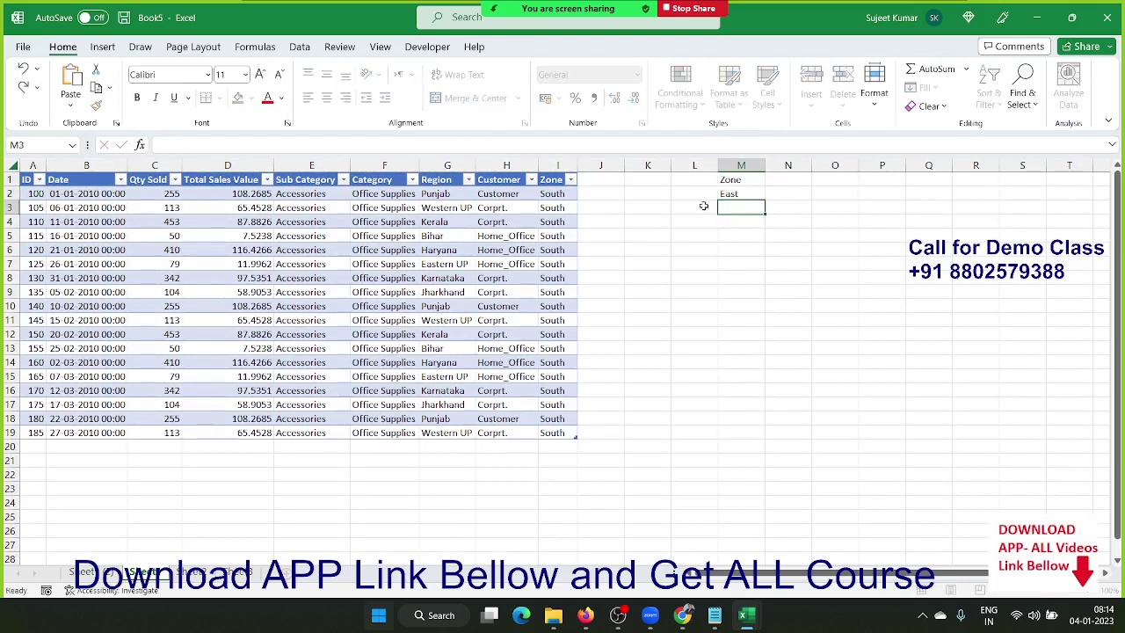
Open the Queries & Connections pane from the Data tab
click(325, 253)
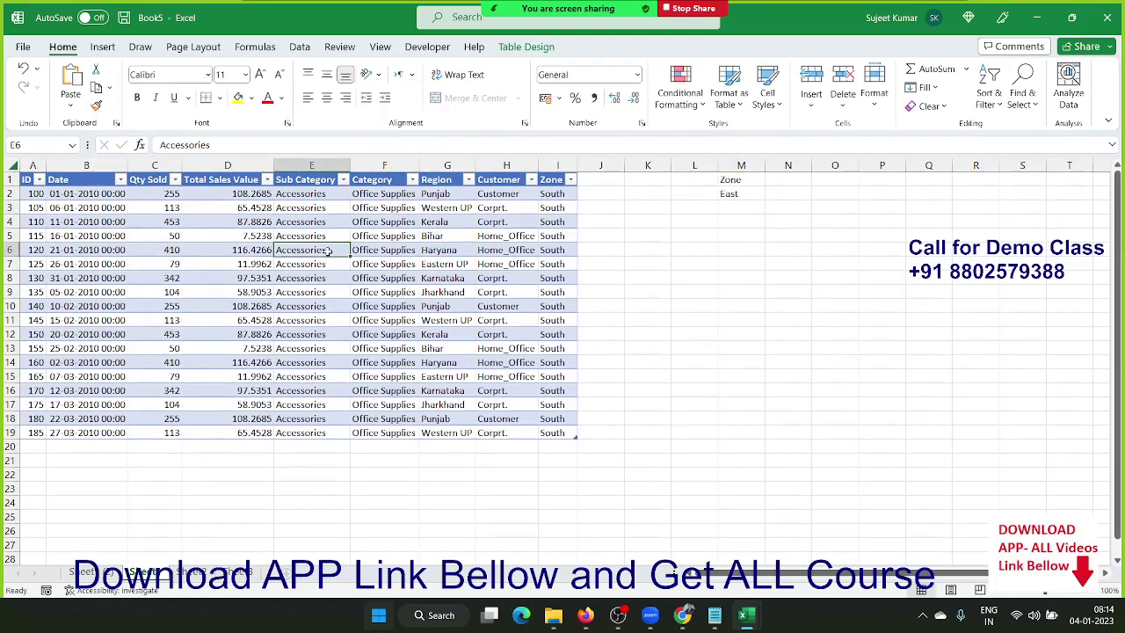
click(274, 49)
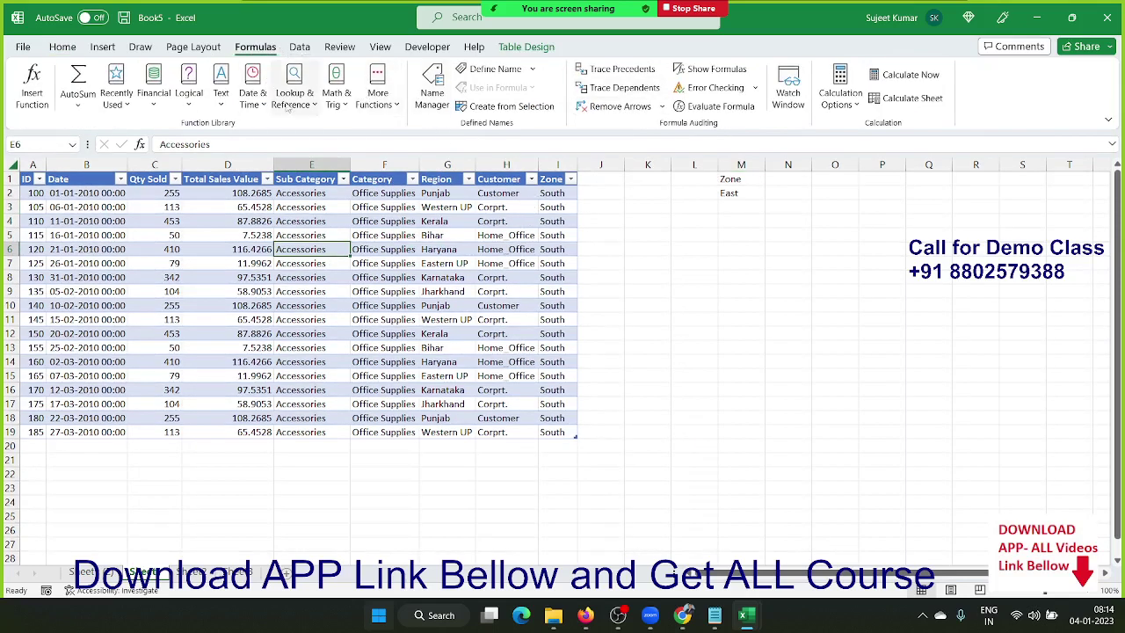
click(299, 47)
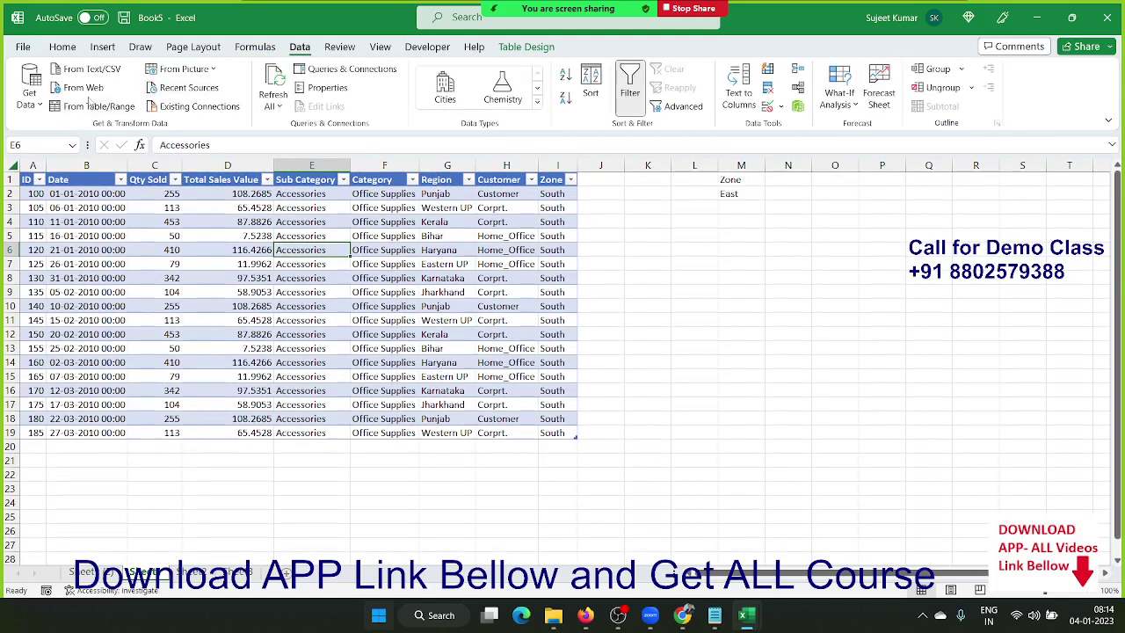
click(369, 70)
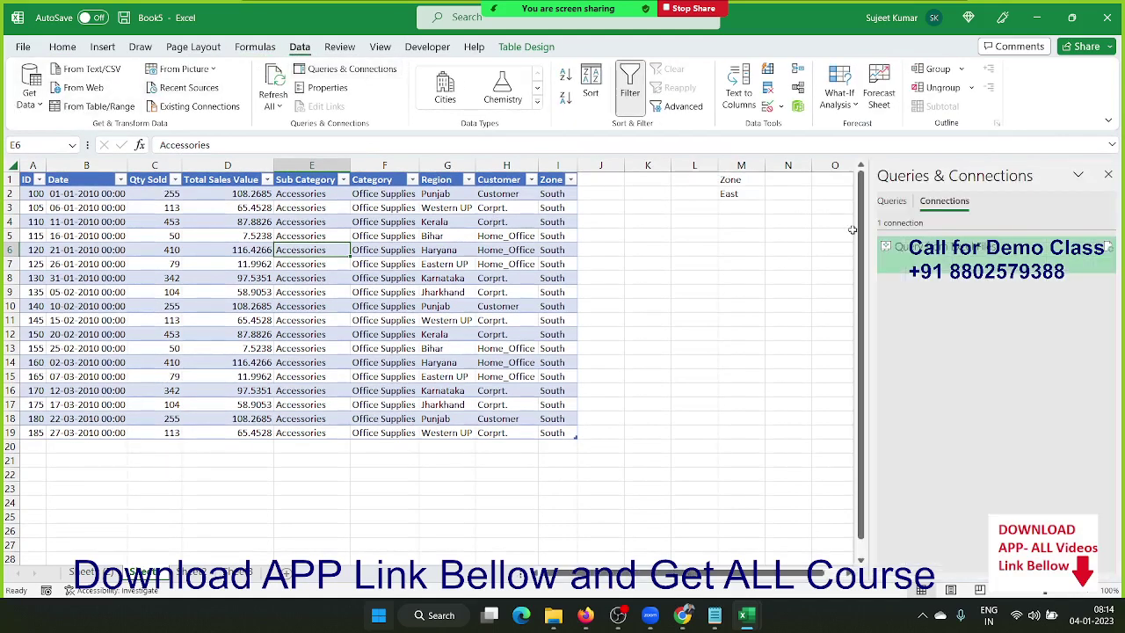
Edit the connection's SQL command text to replace the hard-coded South value with a parameter
right_click(933, 258)
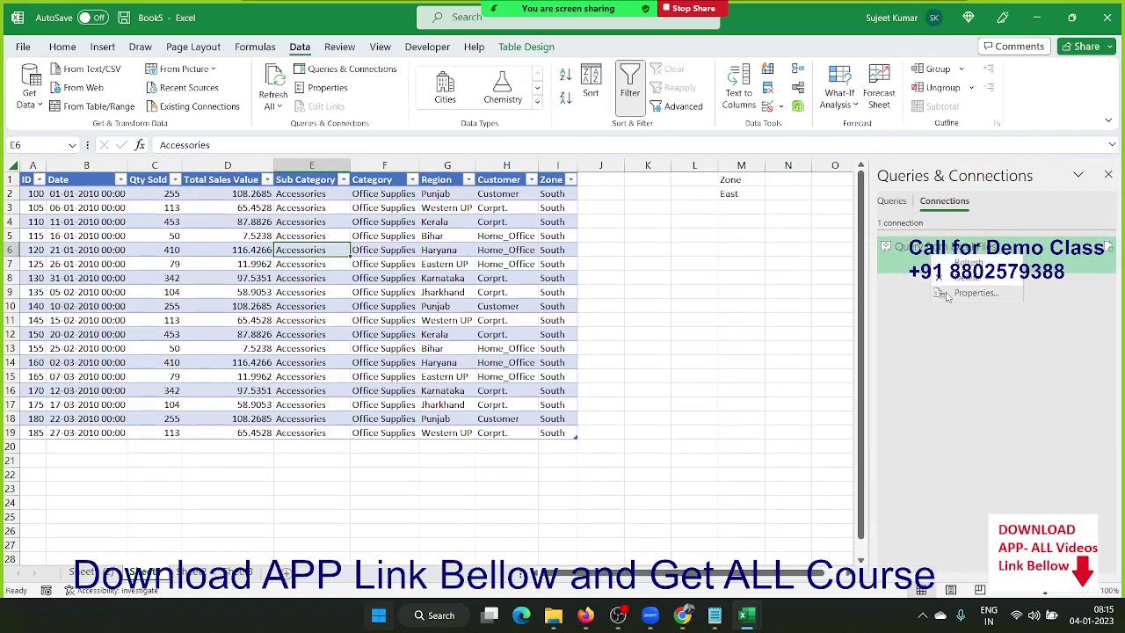
click(947, 294)
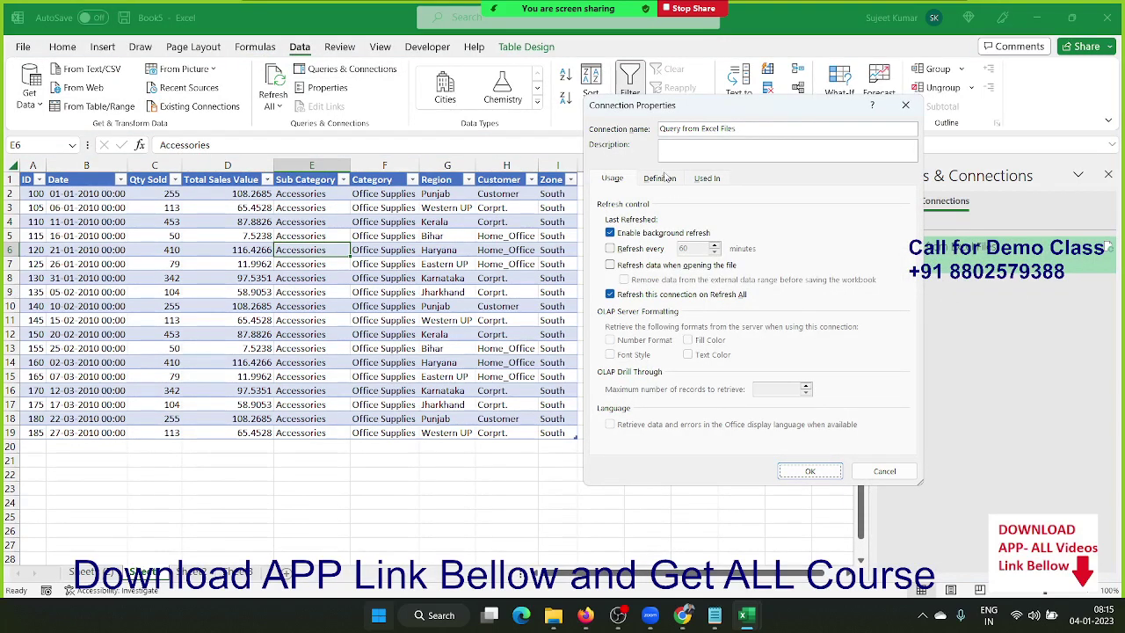
click(665, 177)
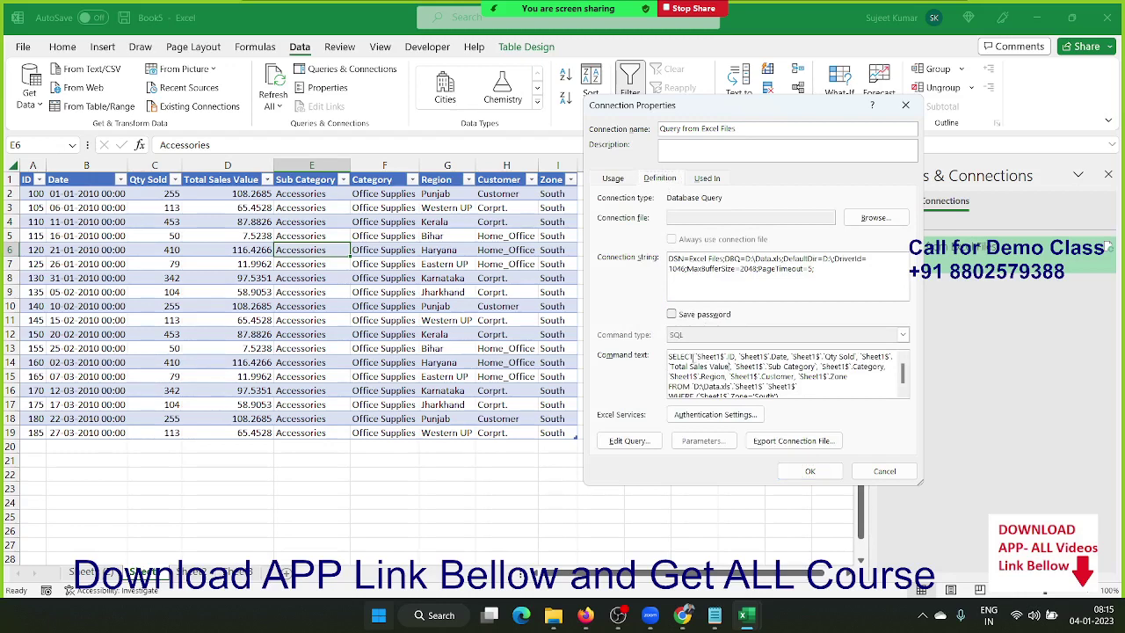
drag(681, 355, 784, 402)
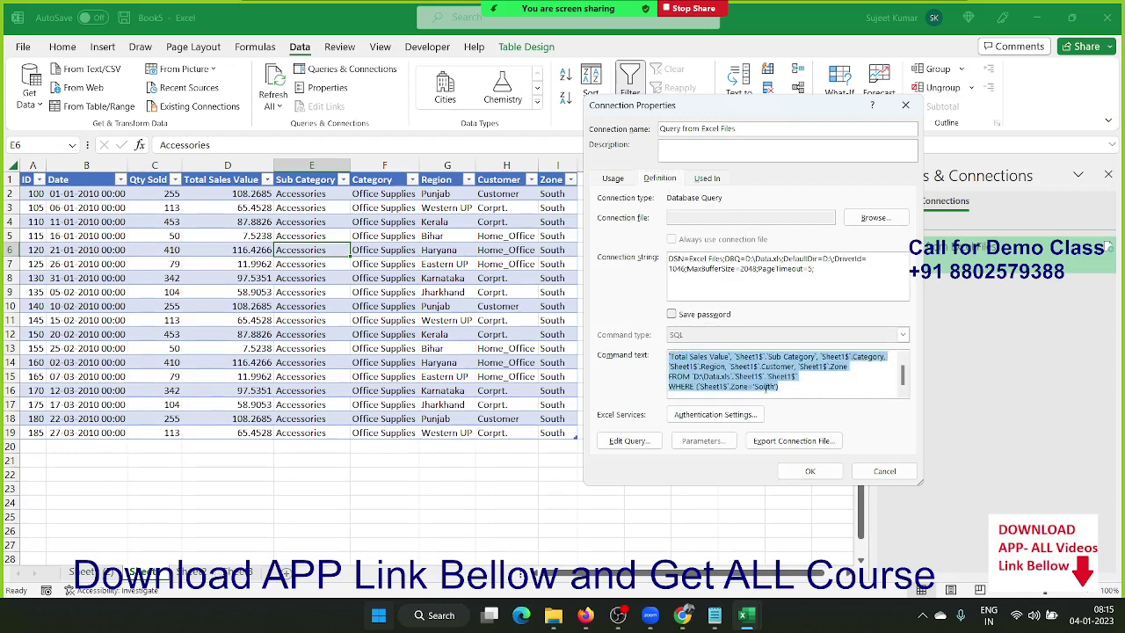
click(765, 388)
key(BackSpace)
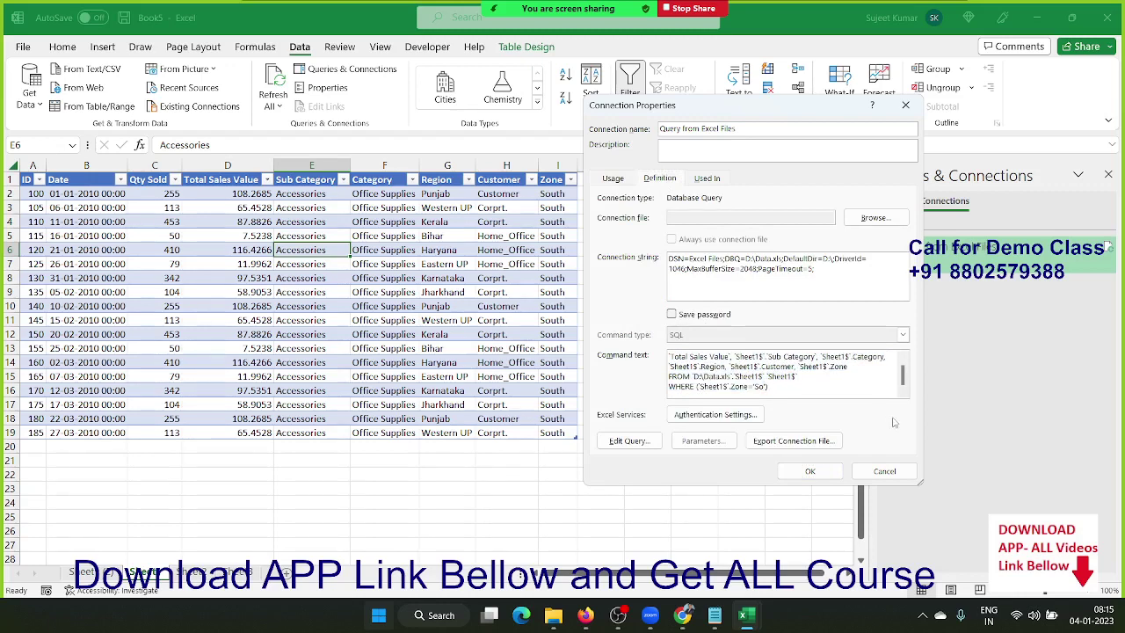
key(BackSpace)
click(809, 471)
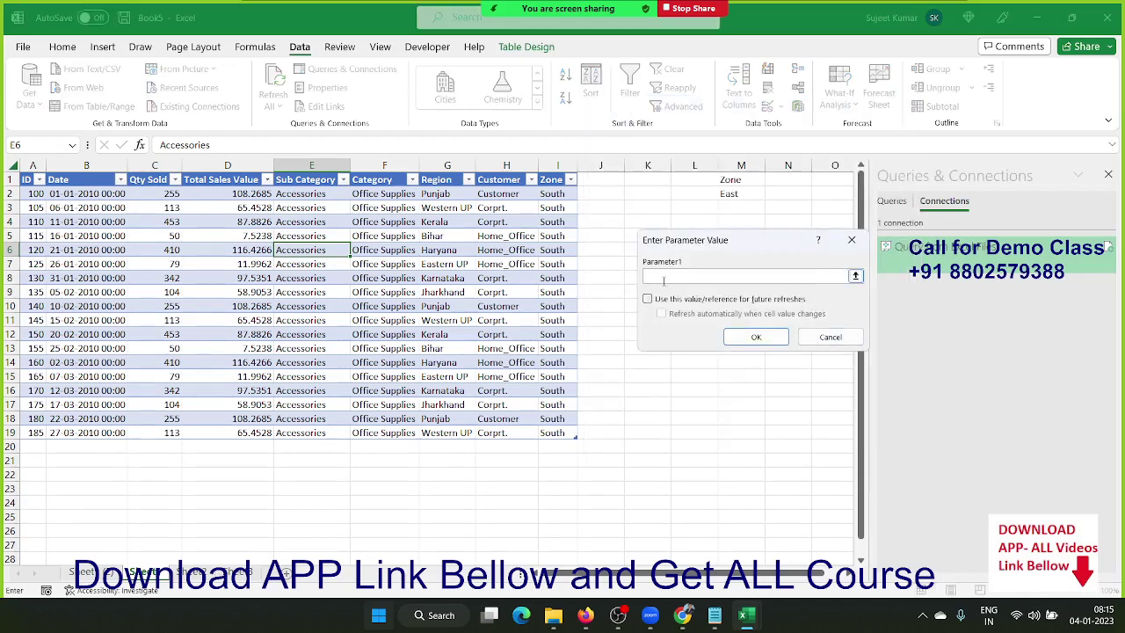
Link Parameter1 to cell M2, keeping it for future refreshes and auto-refreshing on change
click(724, 193)
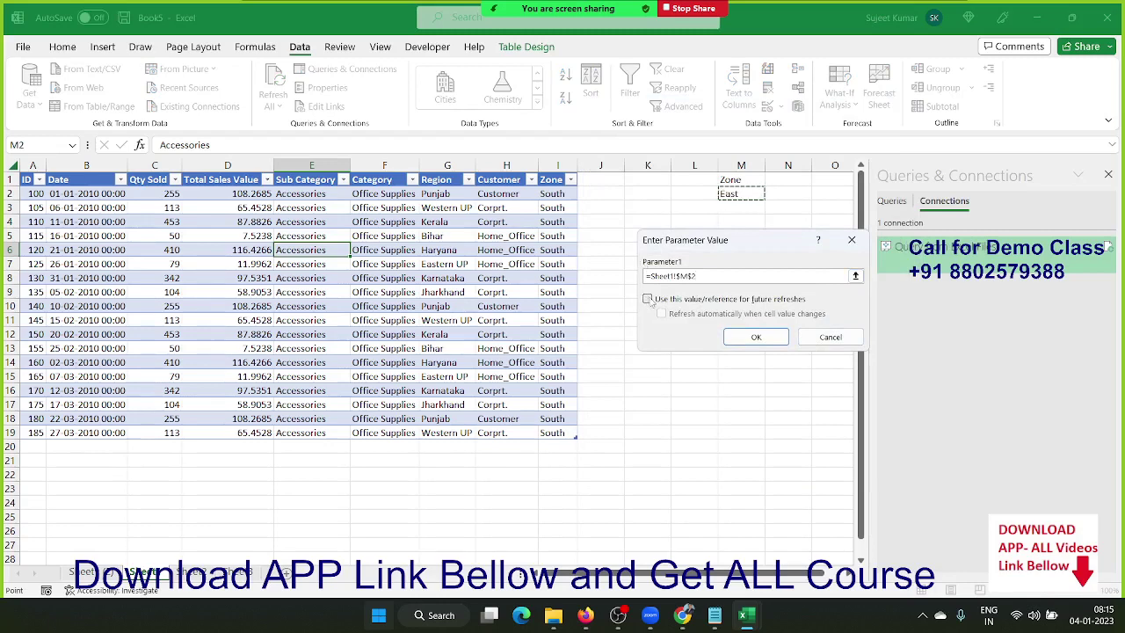
click(648, 299)
click(661, 314)
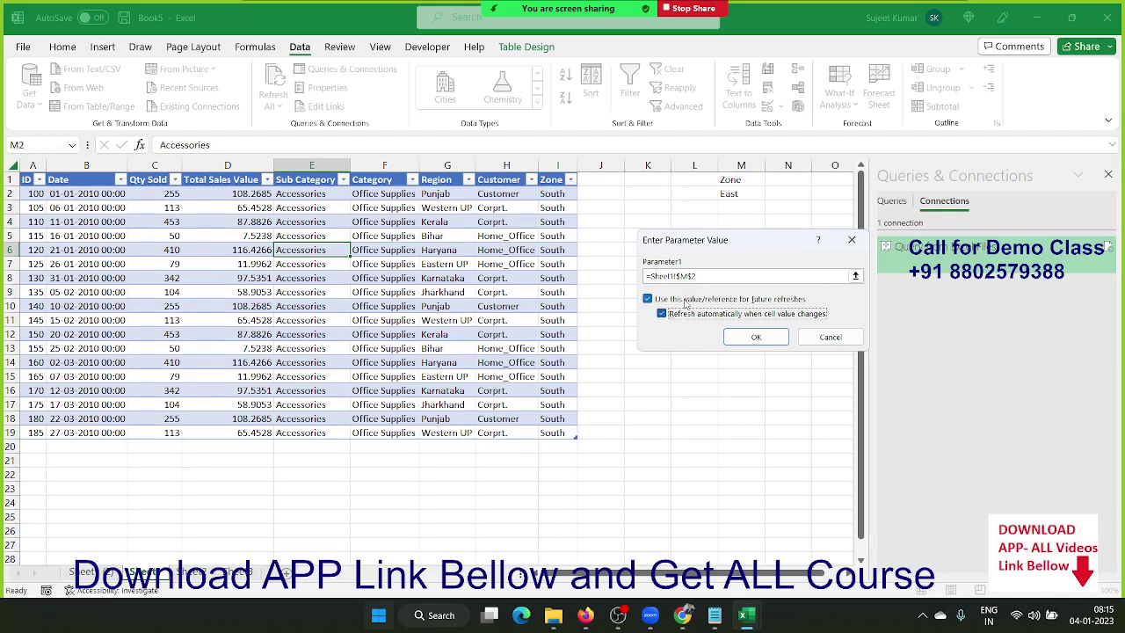
click(756, 337)
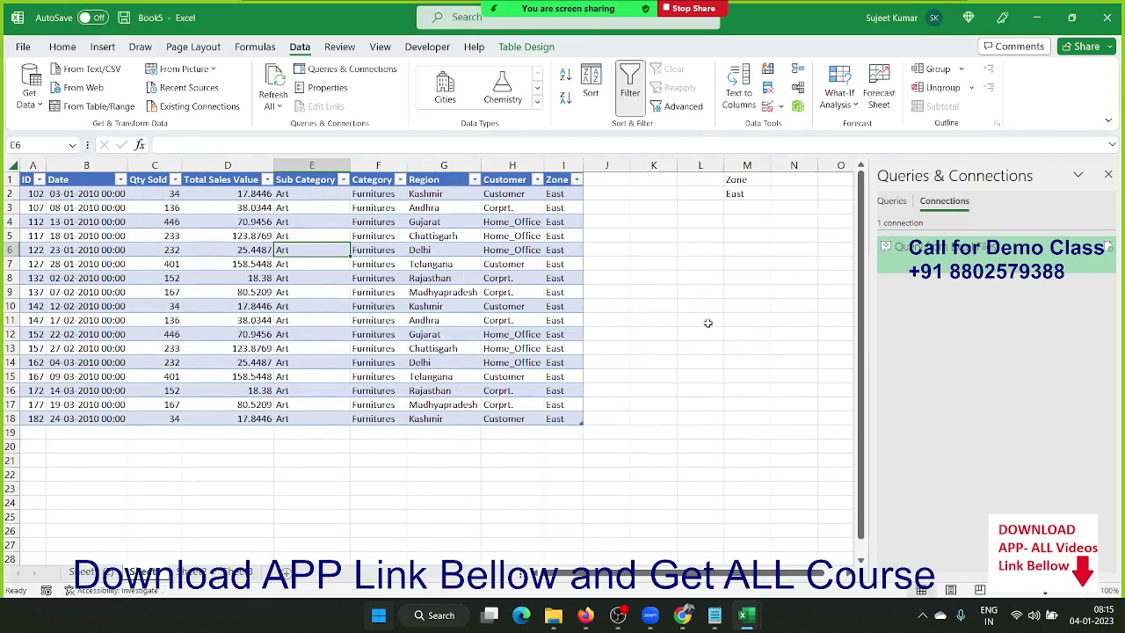
Enter Noth, then West, in Zone cell M2 so the table refreshes to 17 West rows
click(741, 194)
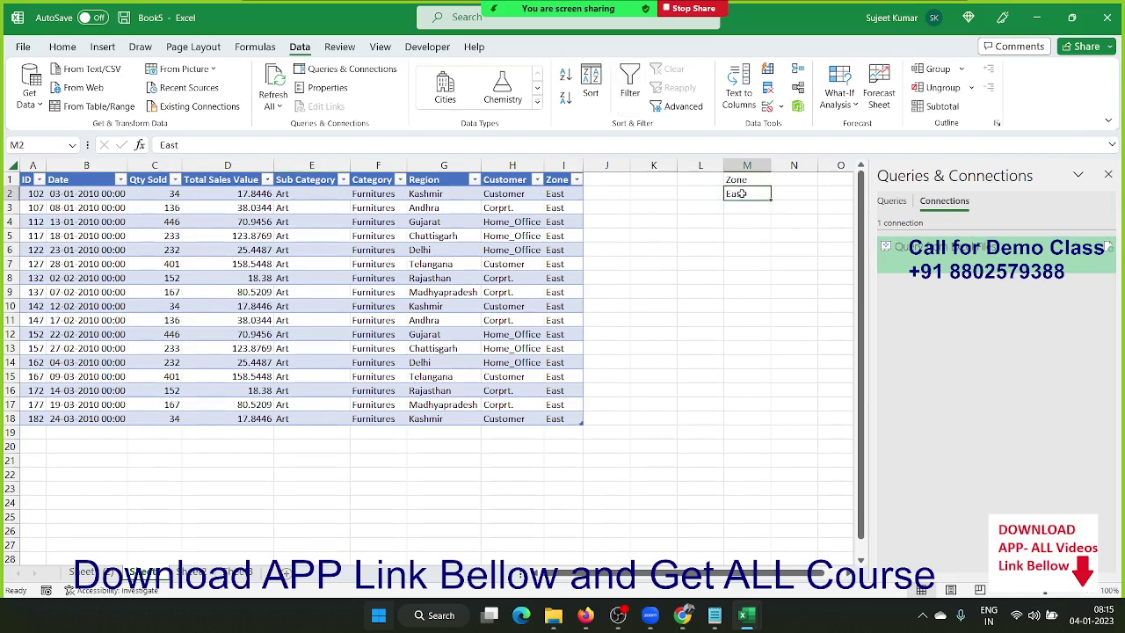
text(No)
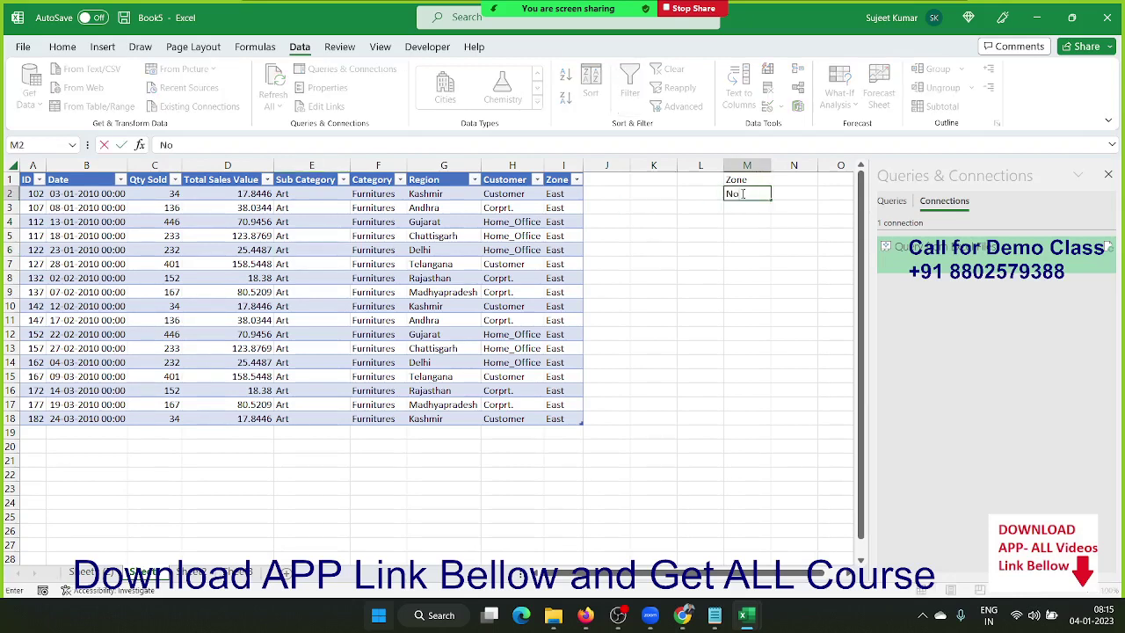
text(th)
key(Return)
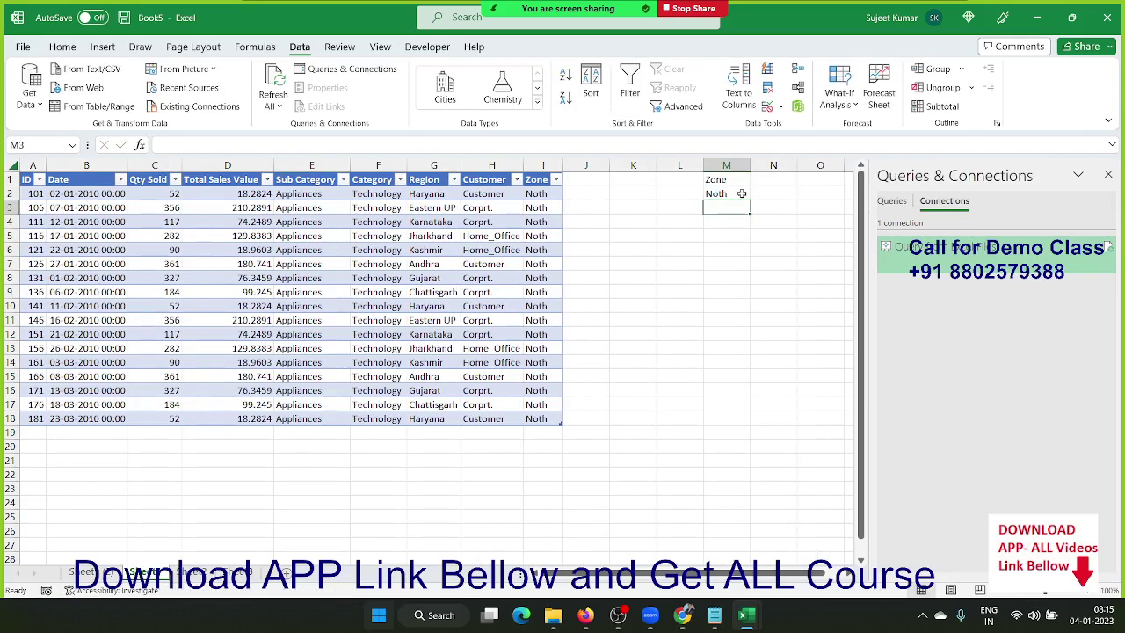
click(741, 193)
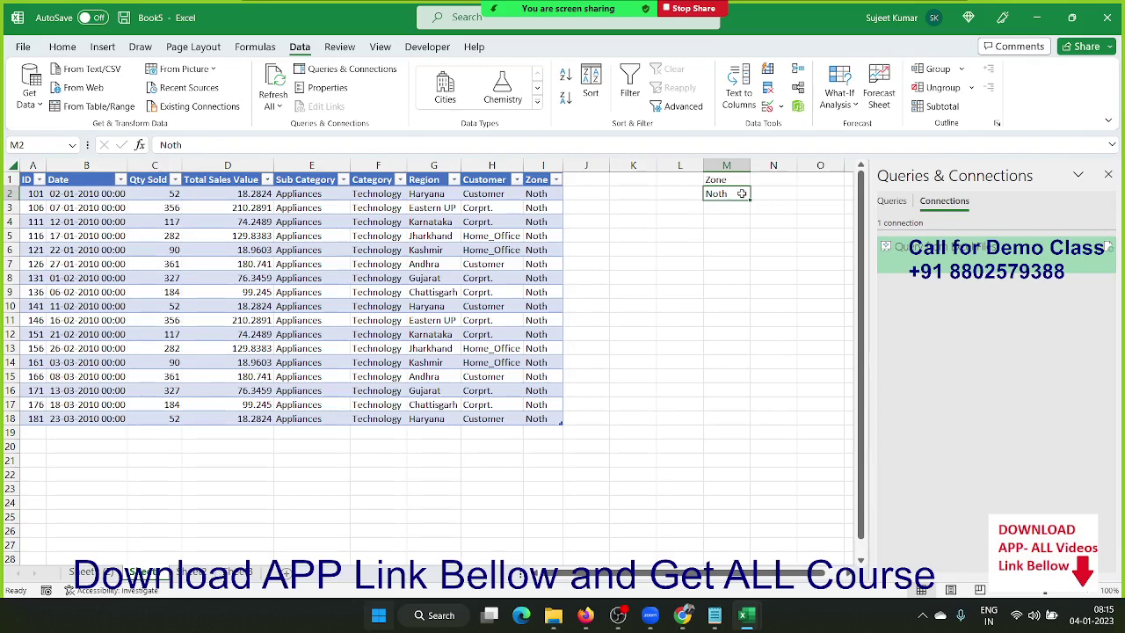
text(West)
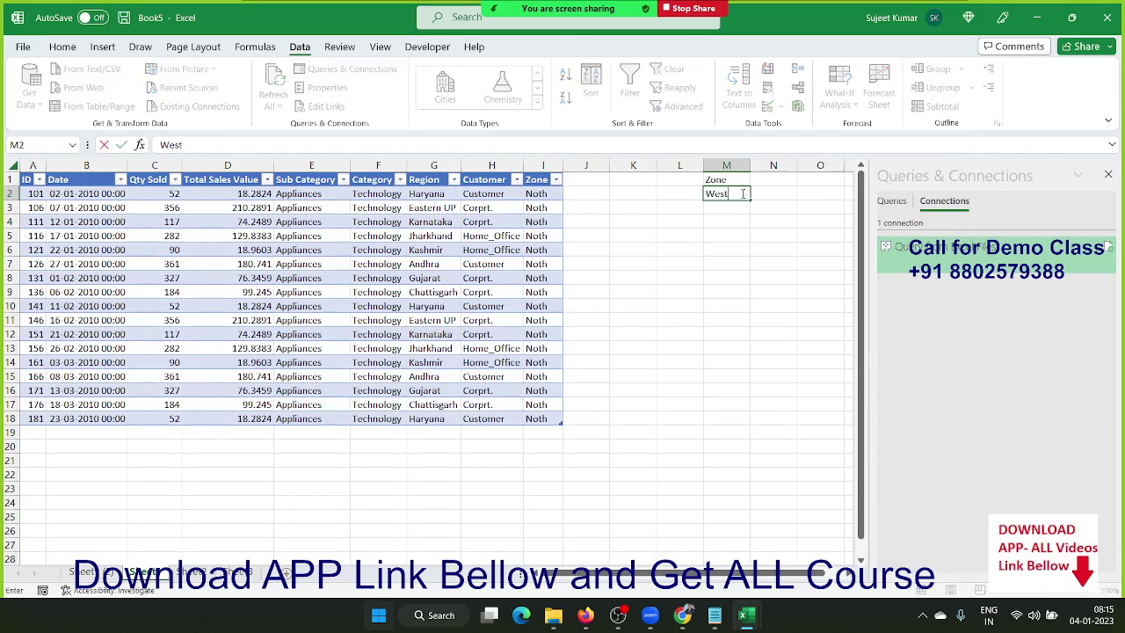
key(Return)
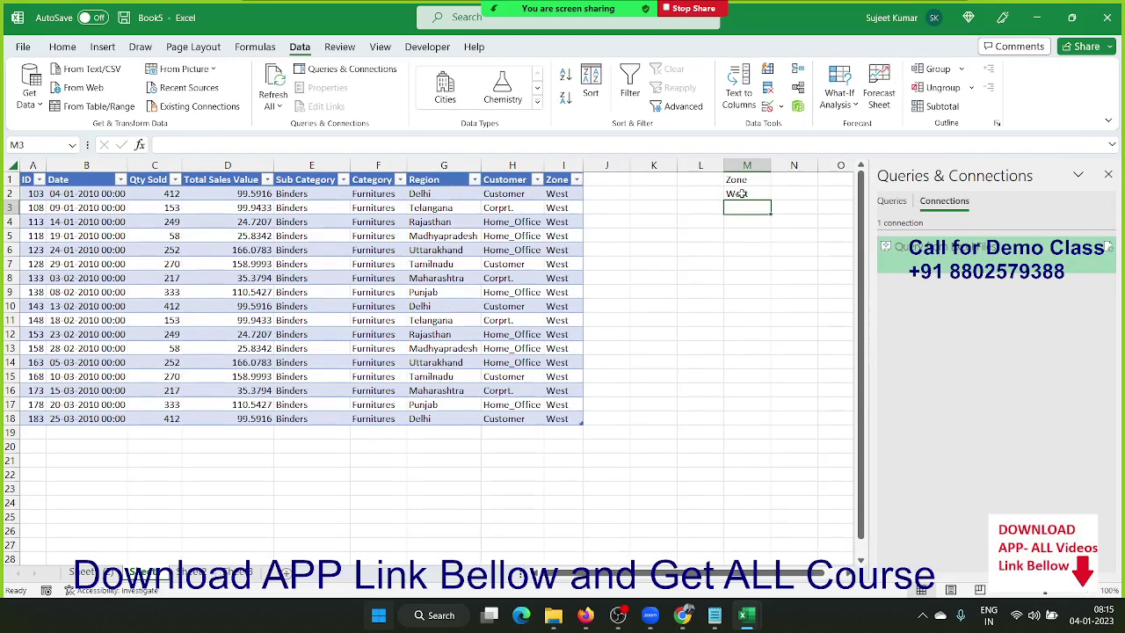
click(741, 193)
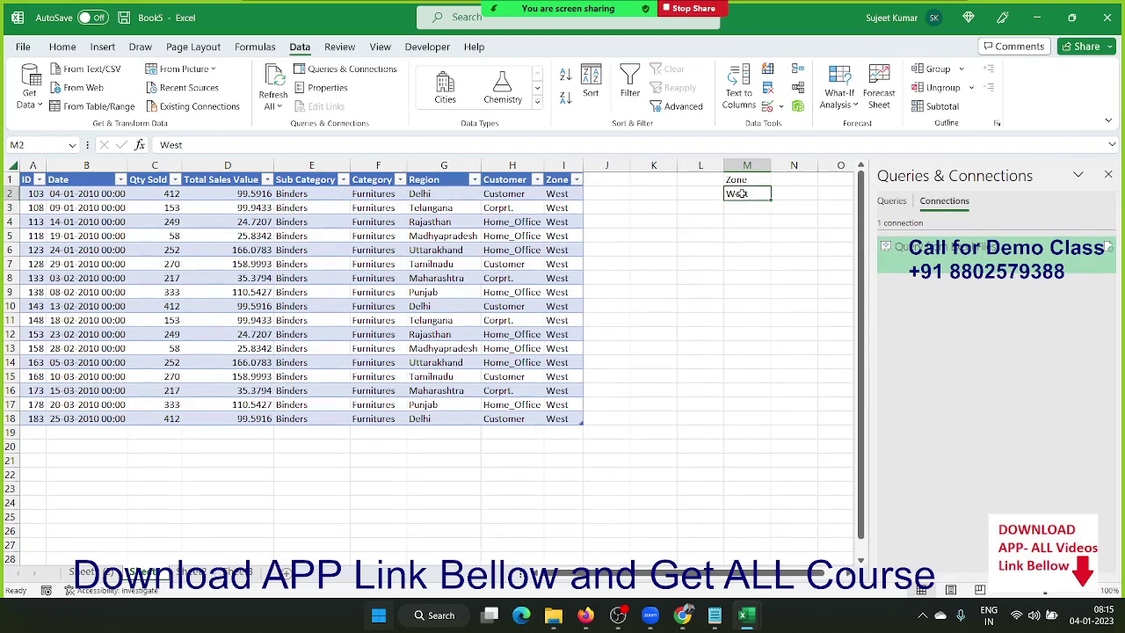
drag(79, 207, 552, 407)
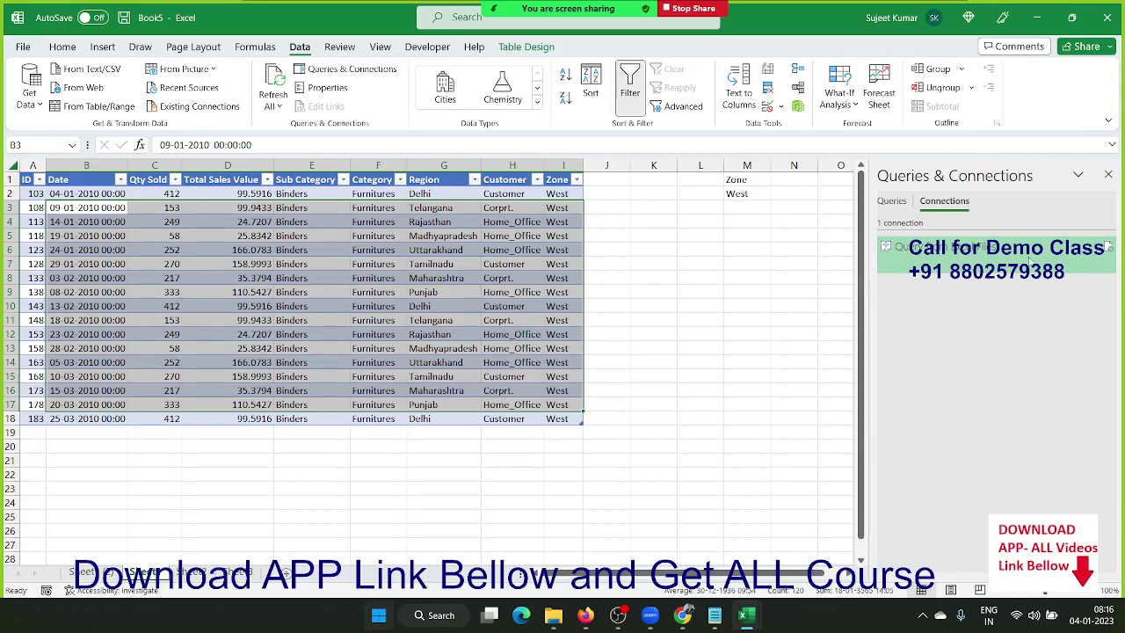
Review the query connection's SQL command in its Definition properties, closing without changes
right_click(1028, 260)
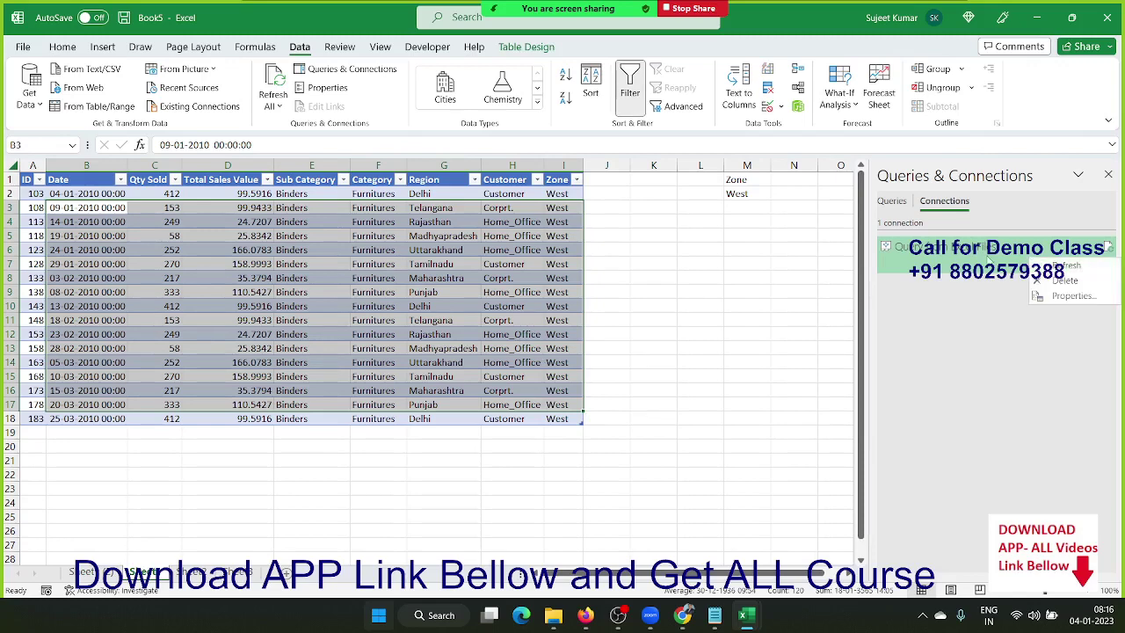
click(1067, 295)
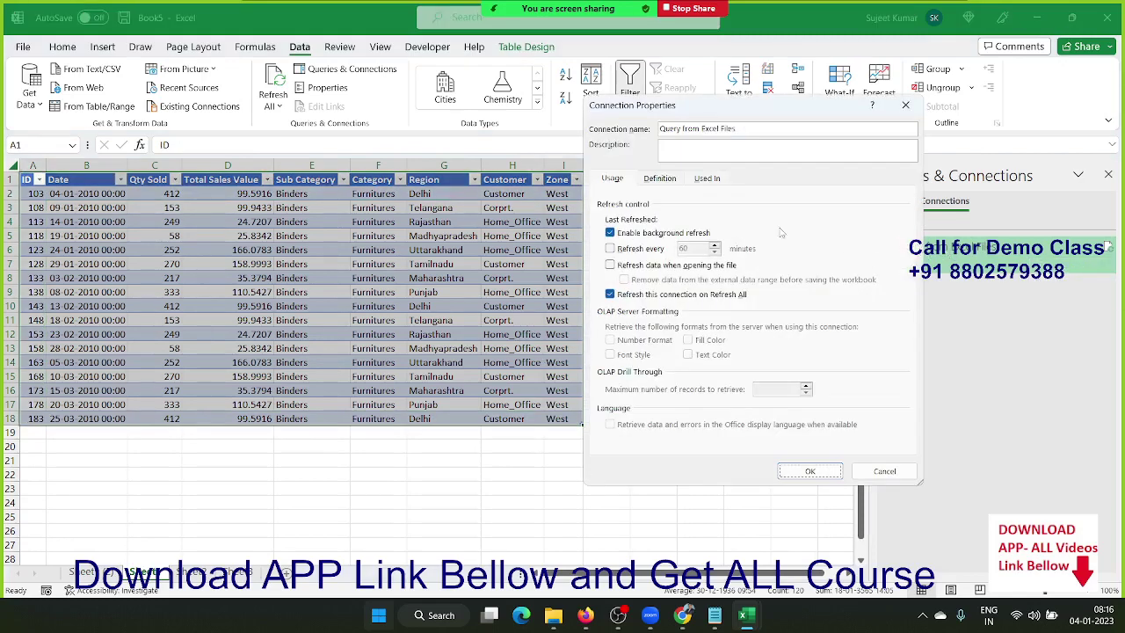
click(673, 183)
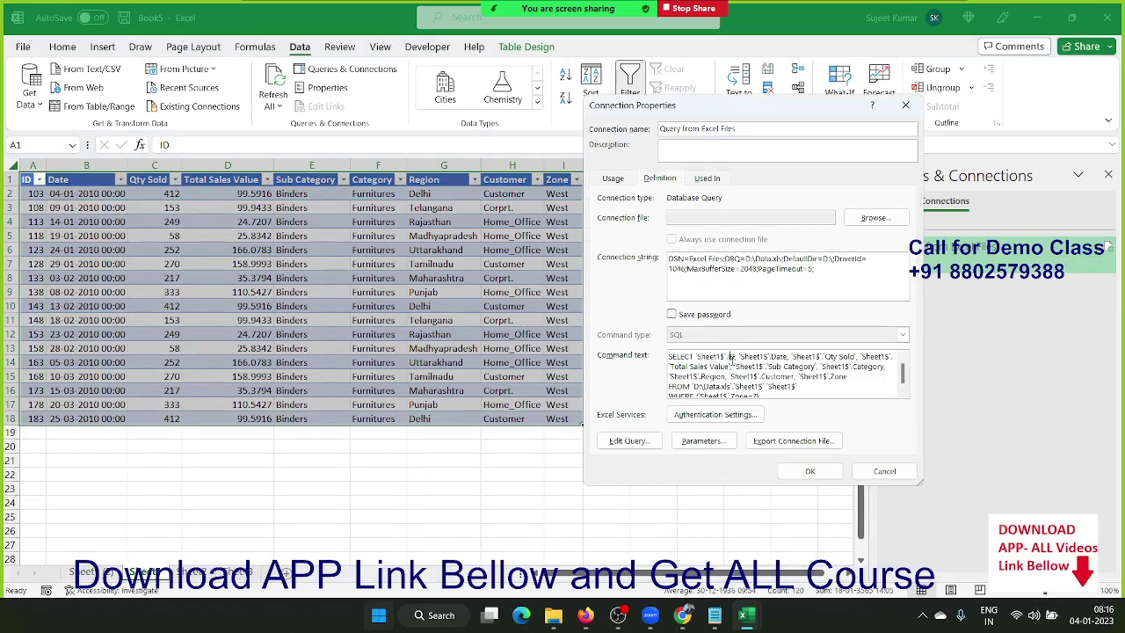
scroll(730, 357, down, 1)
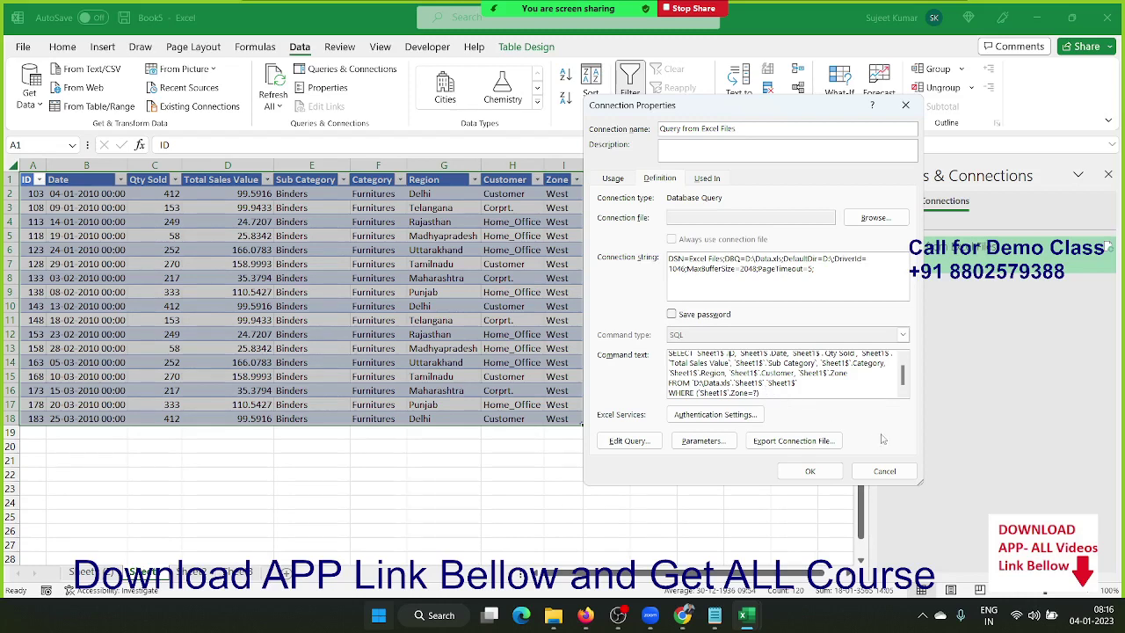
click(884, 471)
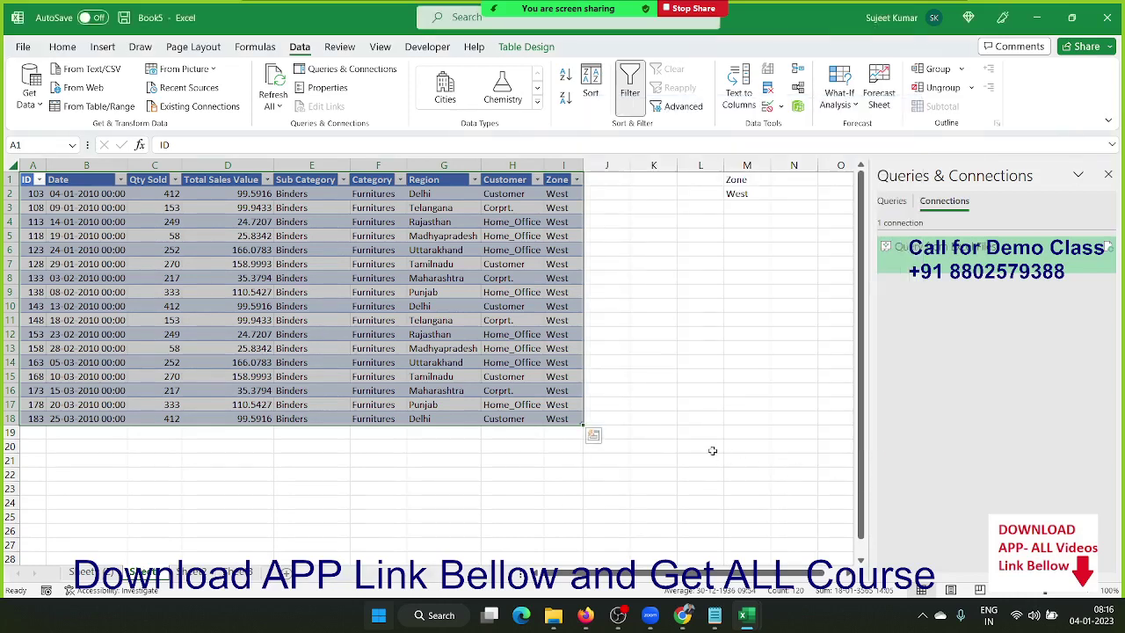
Look over the table's Customer and Qty Sold headers, then move to a blank sheet
click(359, 305)
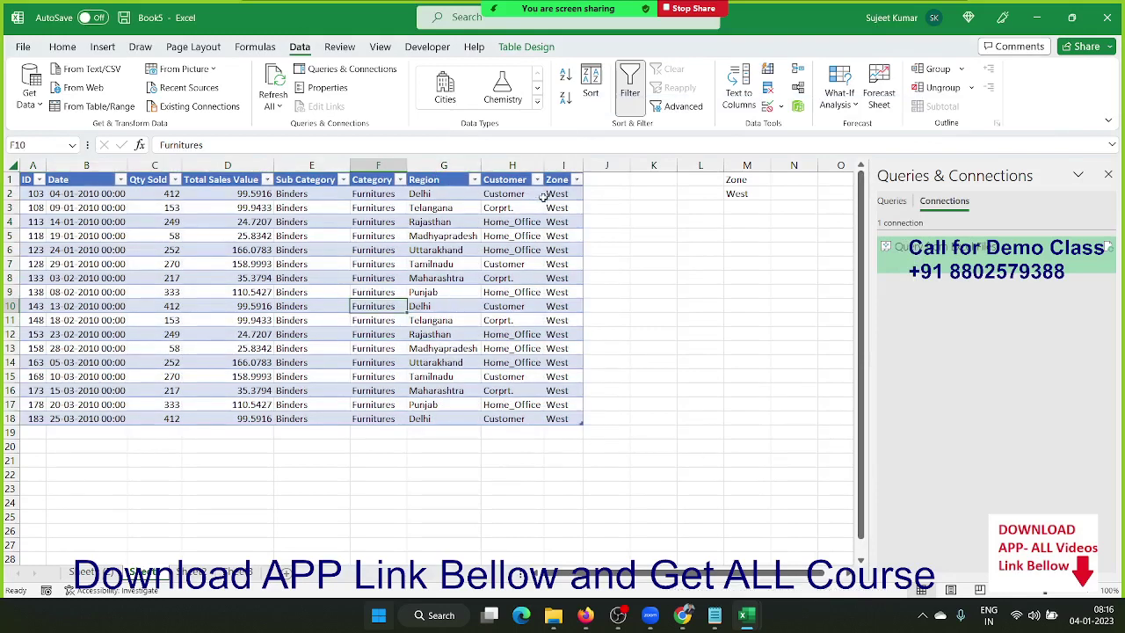
click(513, 181)
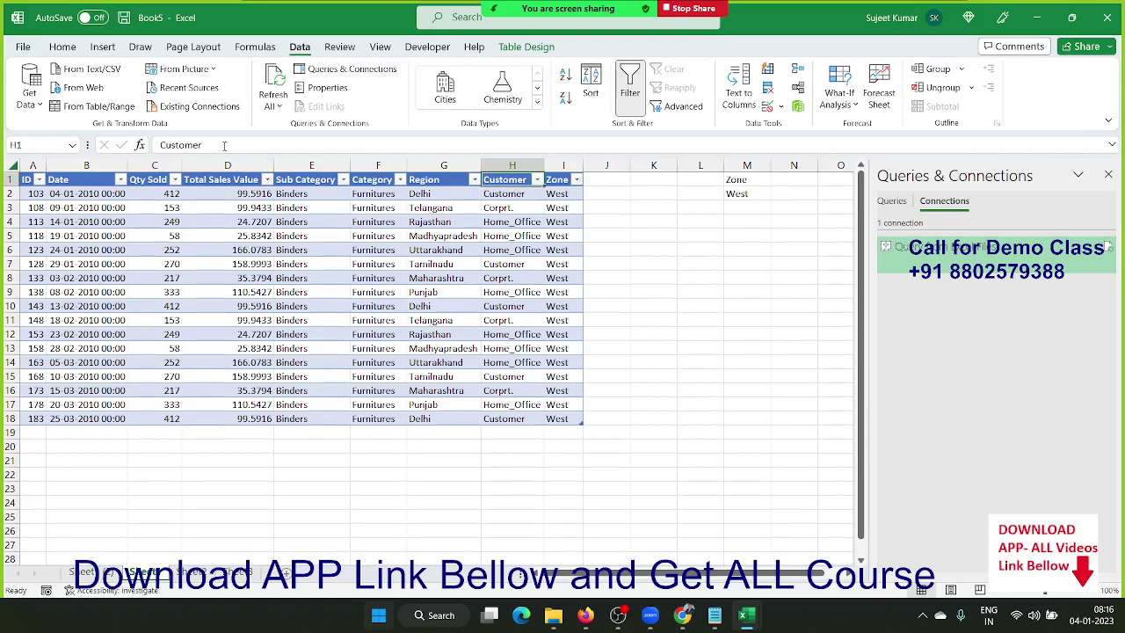
drag(224, 146, 156, 145)
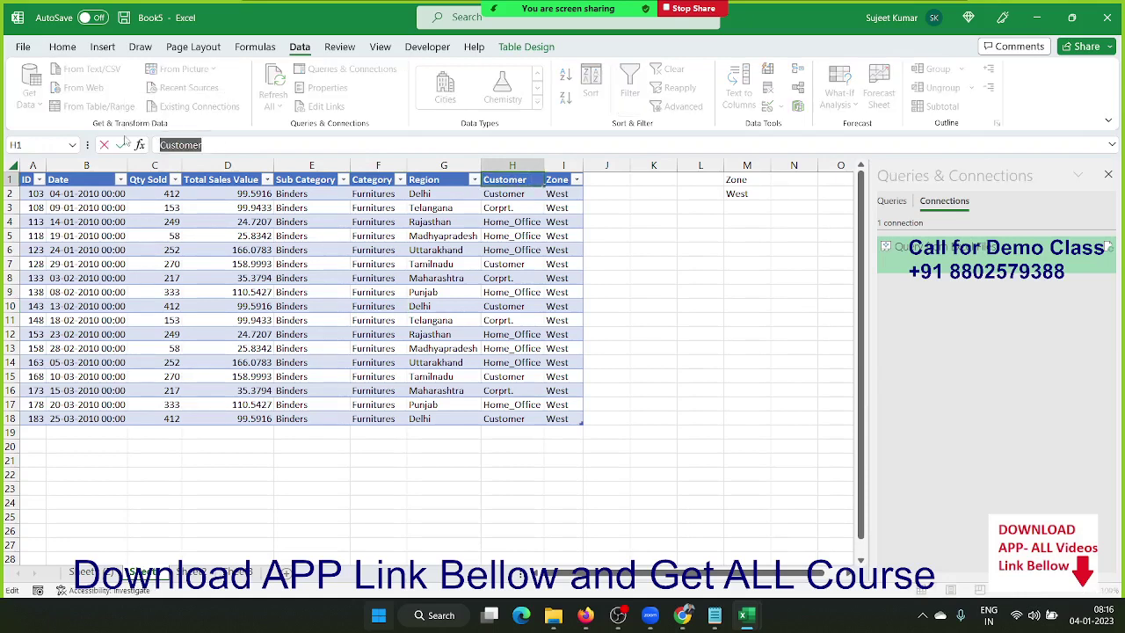
key(Escape)
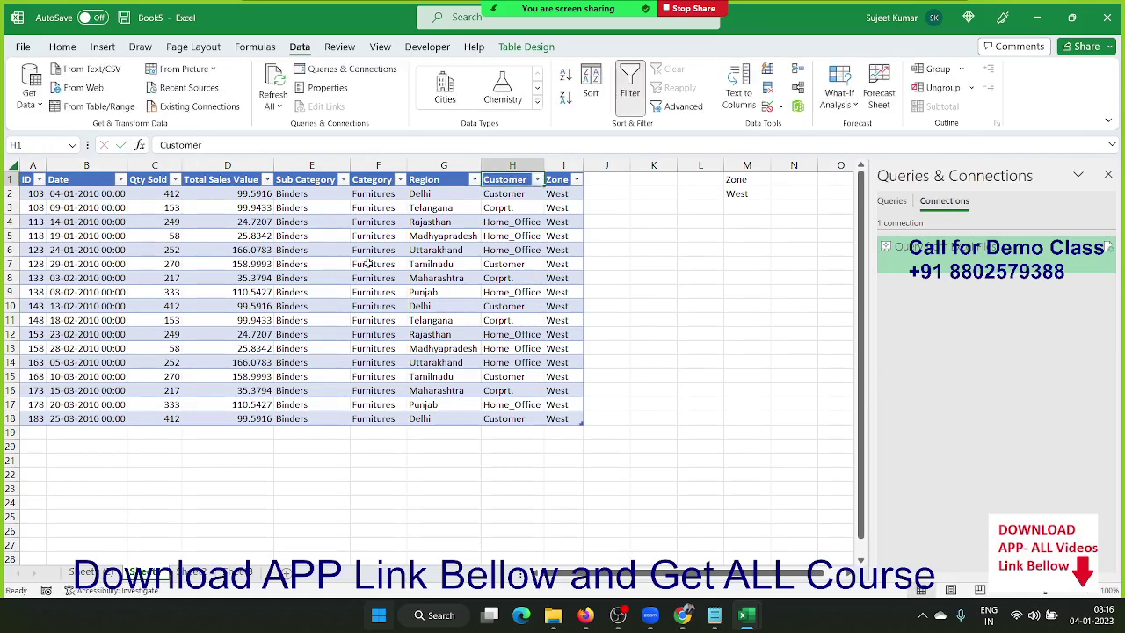
click(368, 263)
click(331, 345)
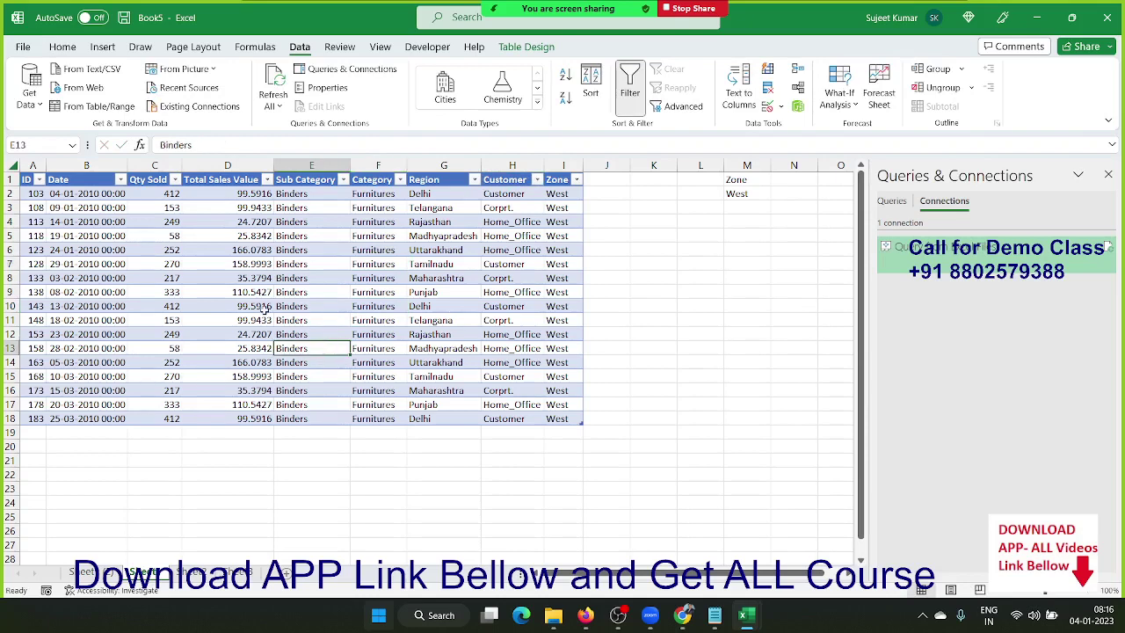
click(156, 183)
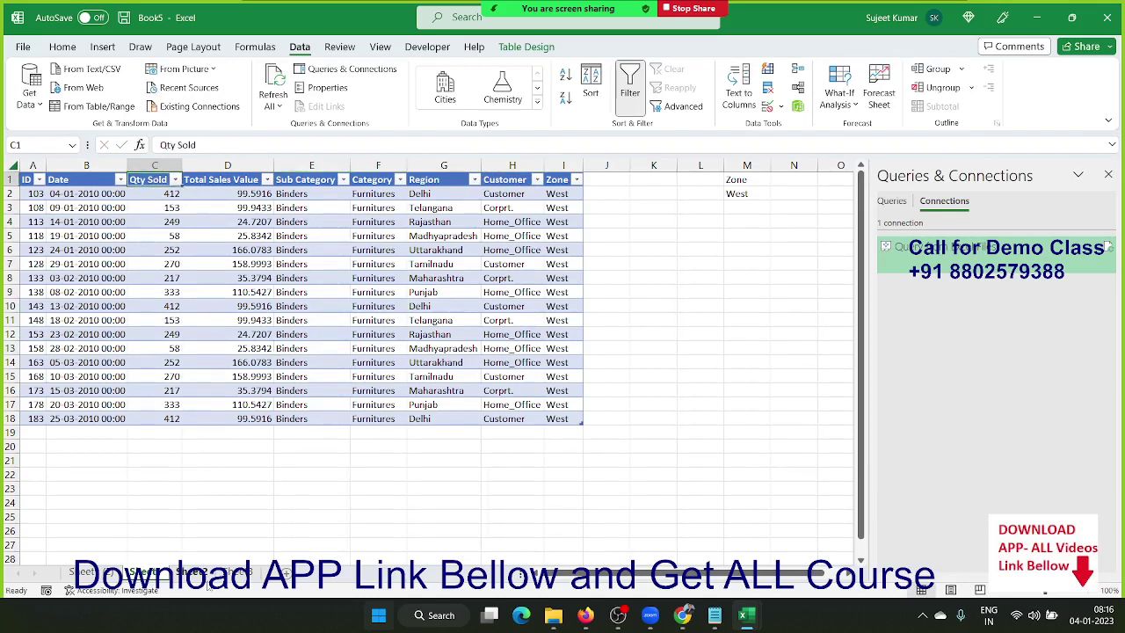
click(207, 579)
Start a new Microsoft Query import using Excel Files as the data source
click(33, 107)
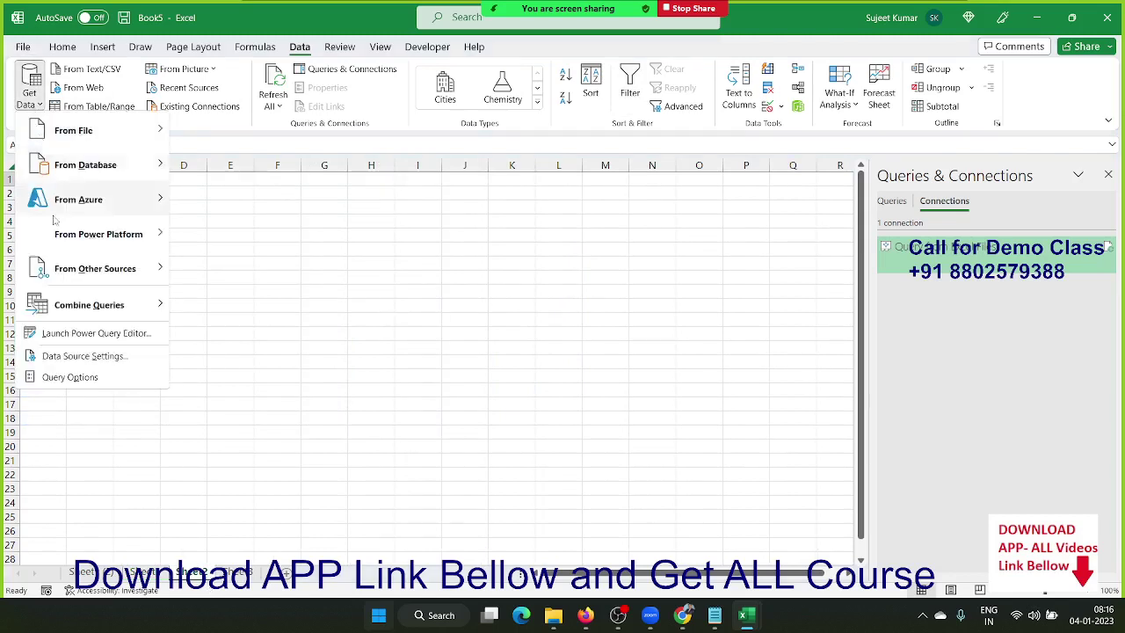
mouse_move(98, 278)
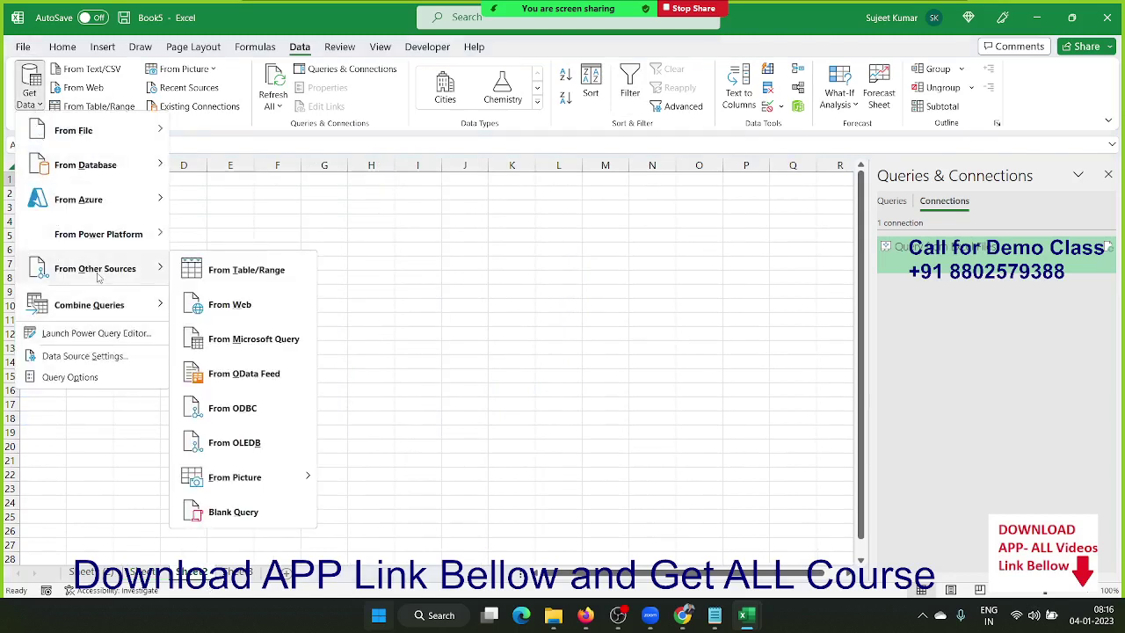
click(258, 340)
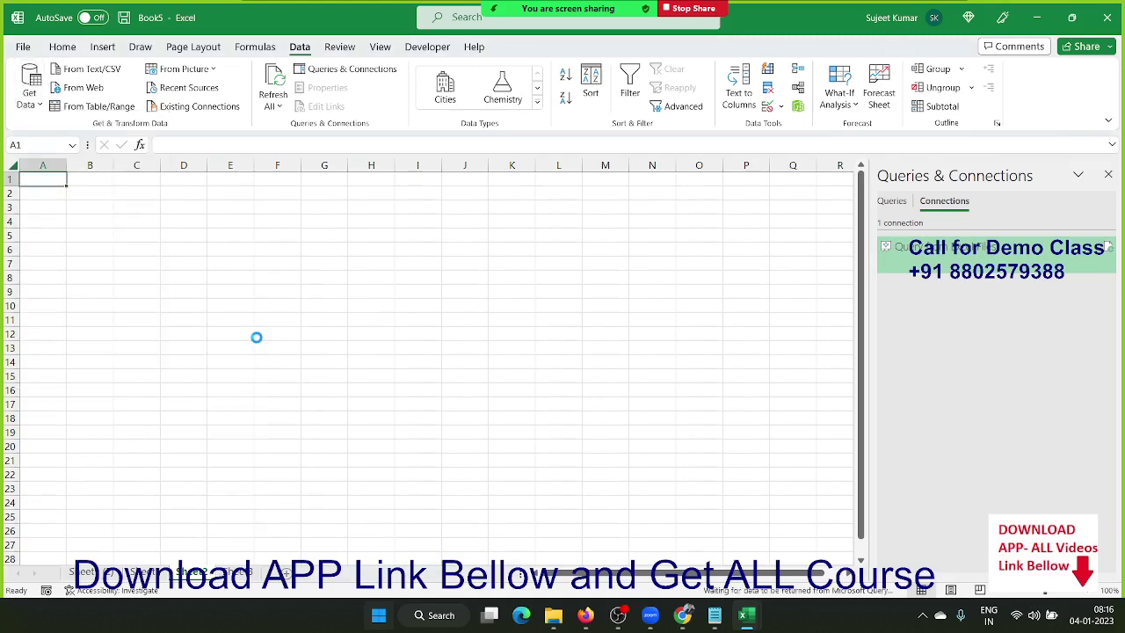
click(392, 293)
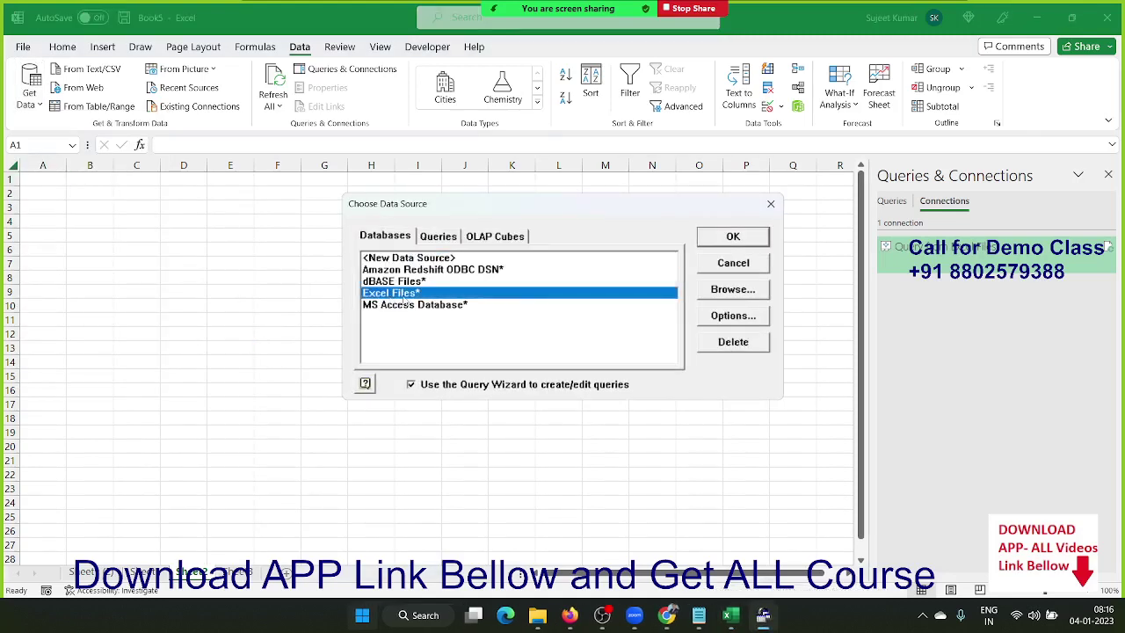
click(722, 239)
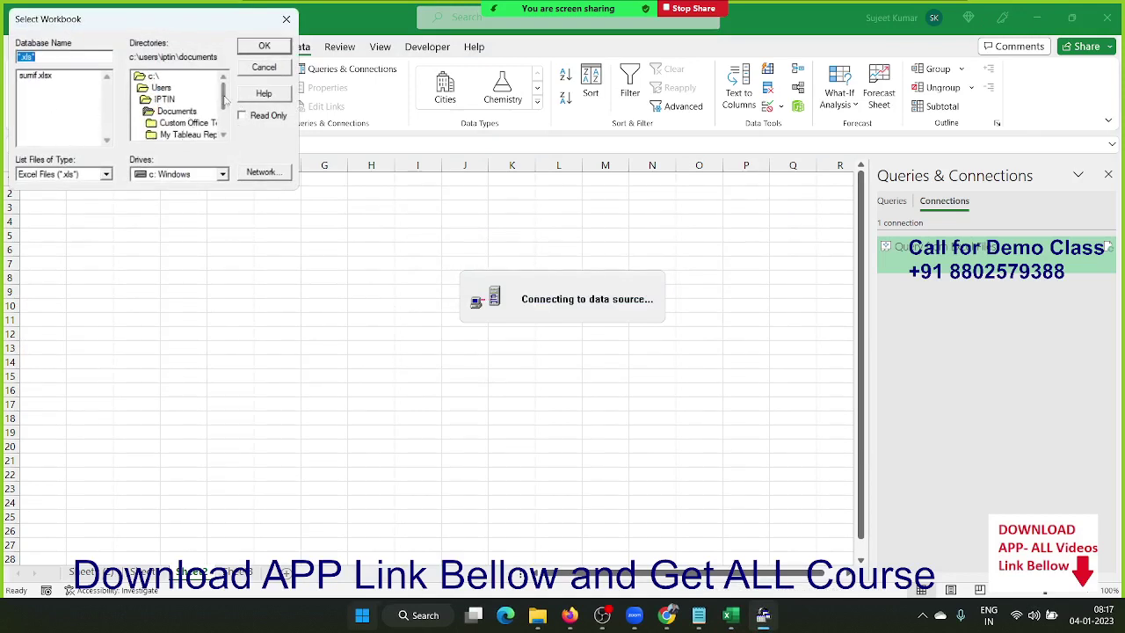
Choose Data.xls on drive d: as the source workbook
mouse_move(226, 101)
mouse_down()
mouse_move(235, 133)
mouse_move(230, 77)
mouse_up()
click(167, 176)
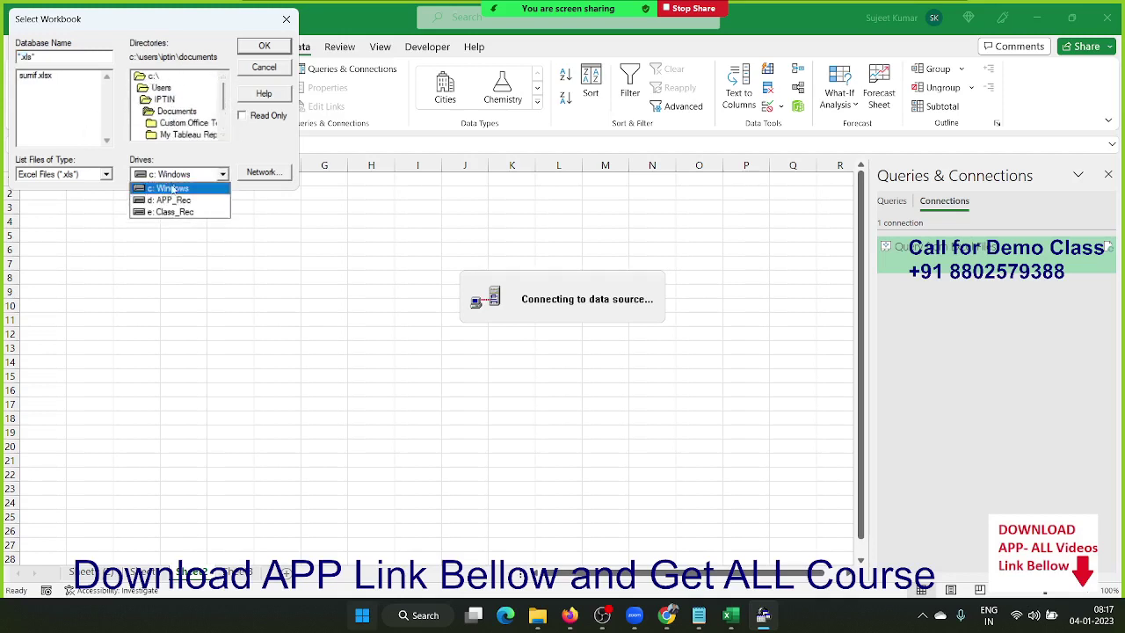
click(176, 196)
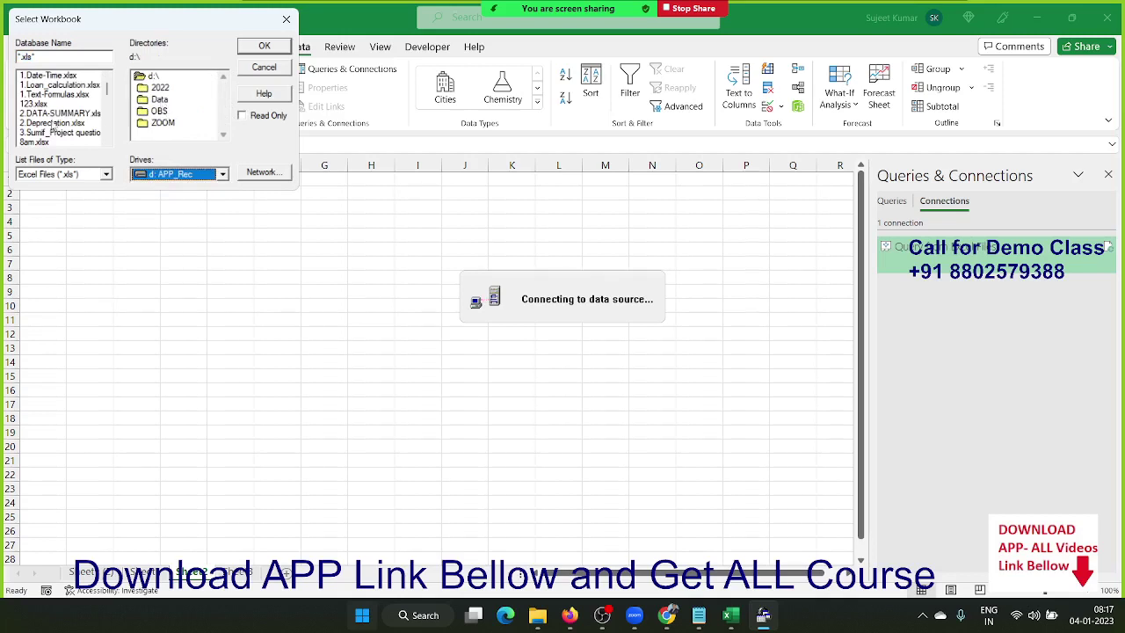
click(53, 124)
scroll(54, 125, down, 1)
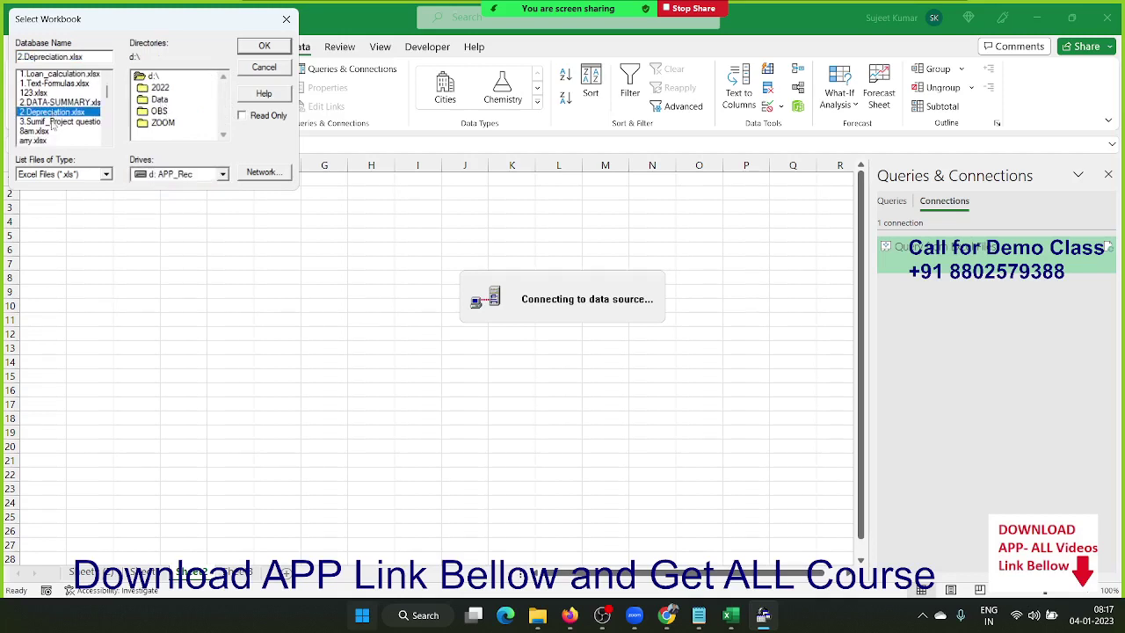
scroll(51, 125, down, 1)
scroll(49, 125, down, 1)
click(40, 113)
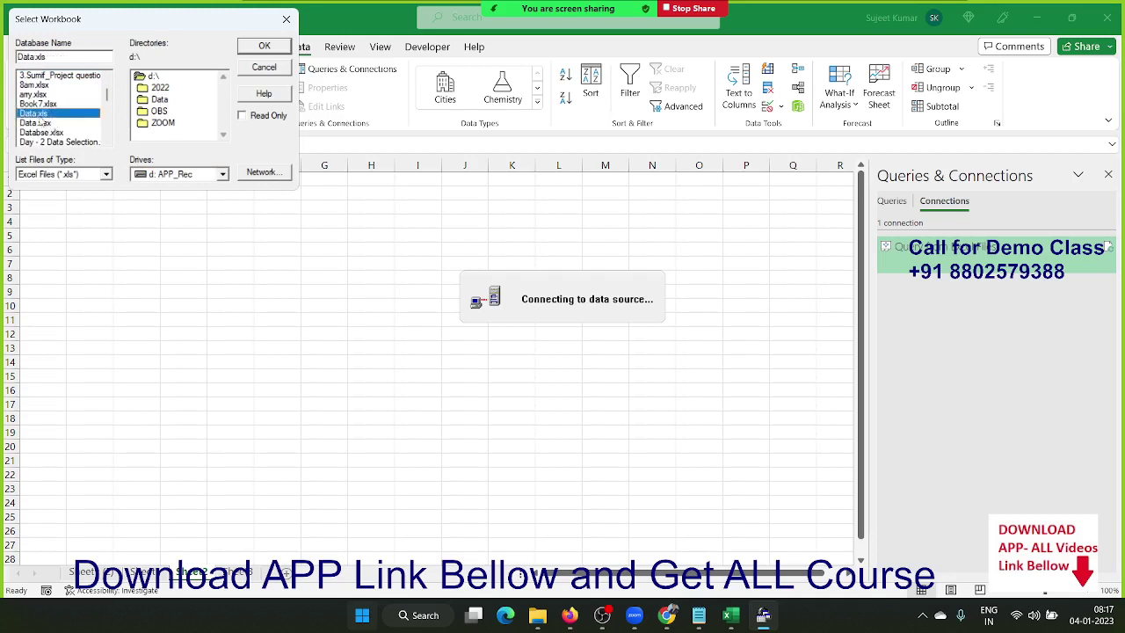
click(264, 46)
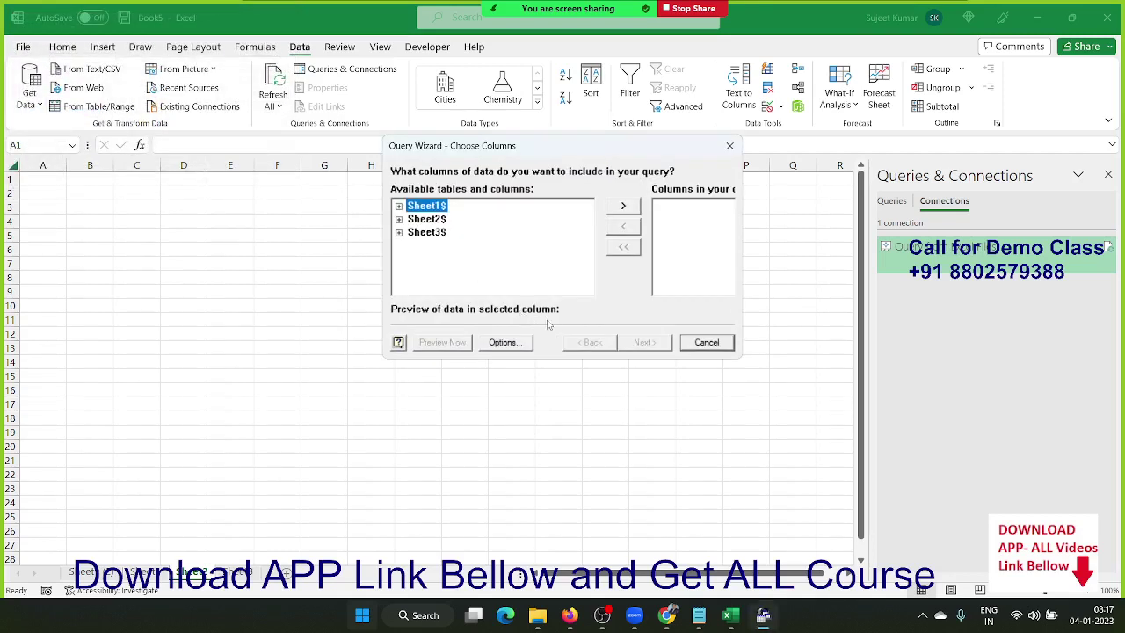
Add the Qty Sold and Customer columns from Sheet1$ to the query
click(398, 206)
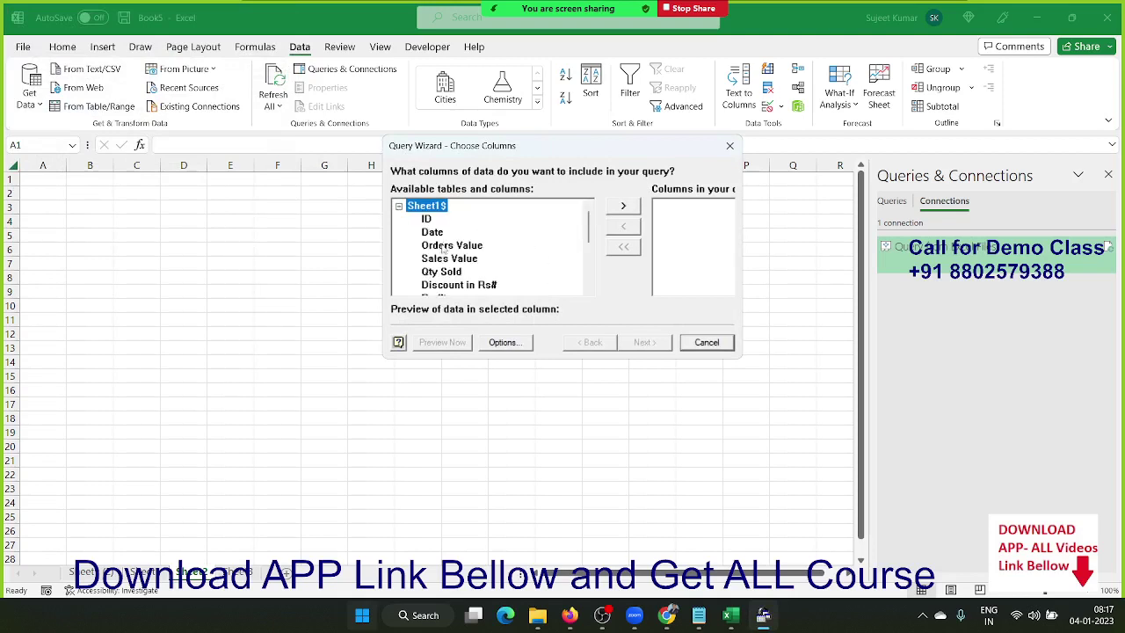
click(437, 273)
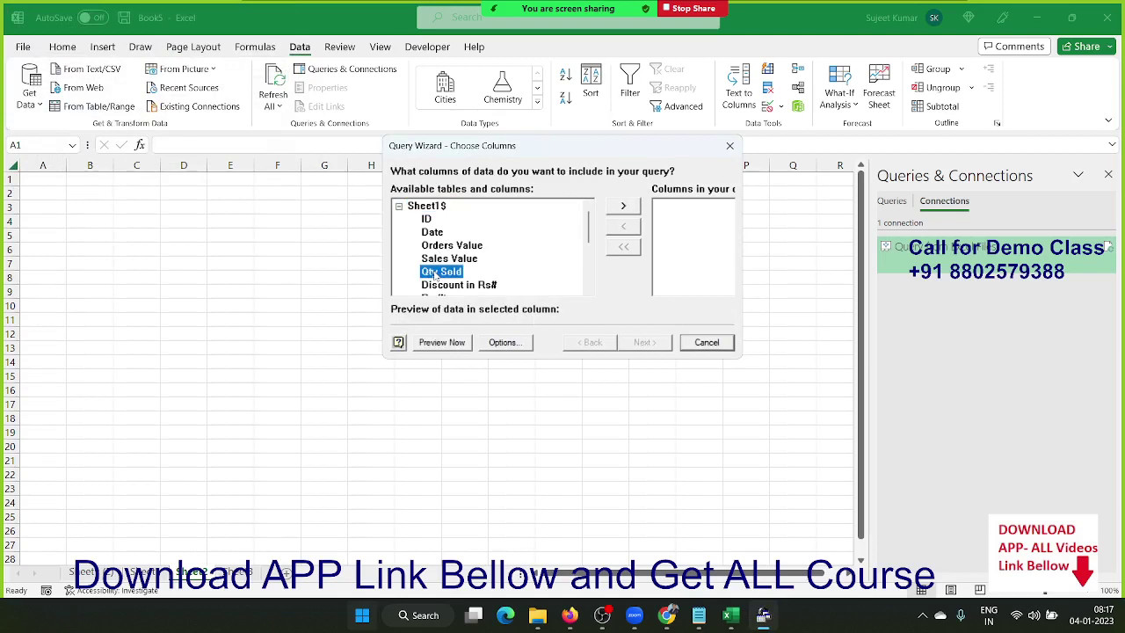
click(632, 211)
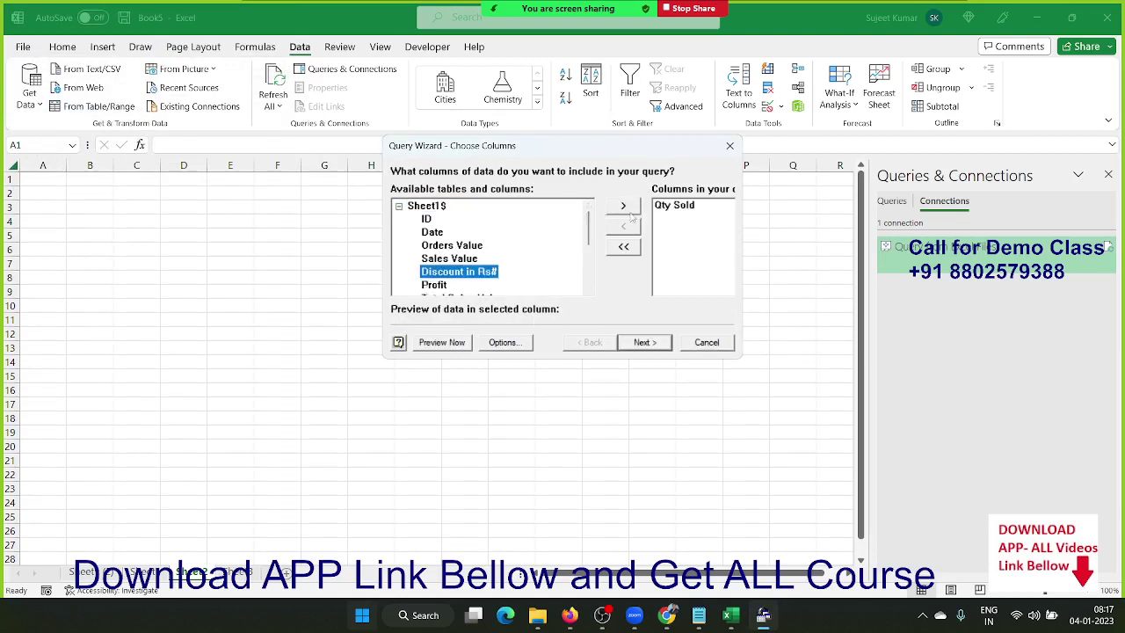
scroll(483, 281, down, 1)
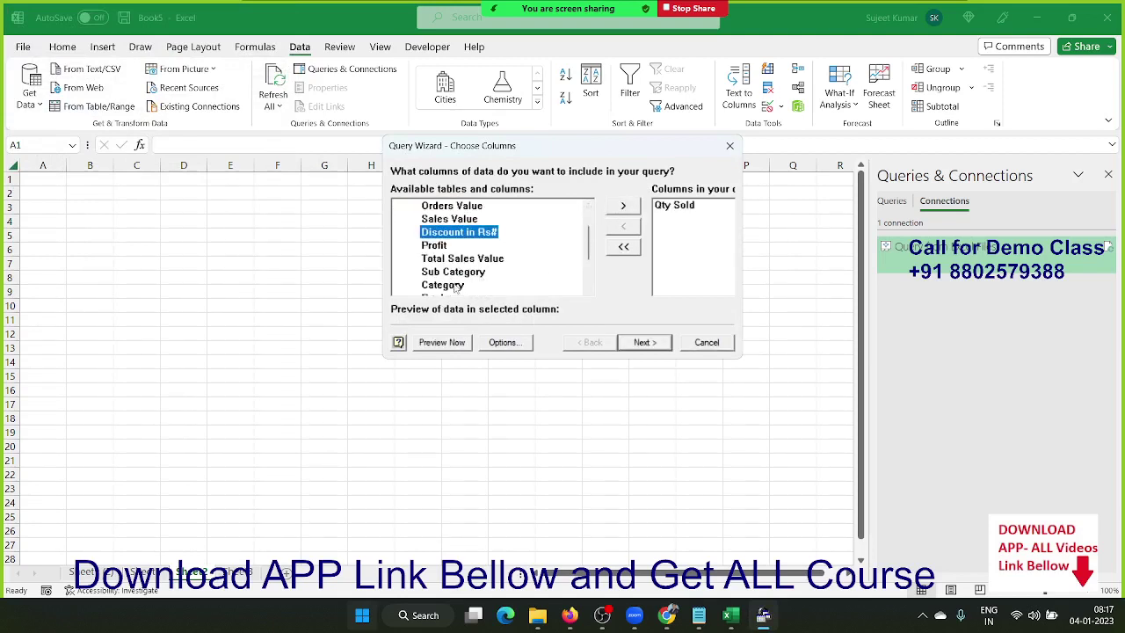
scroll(459, 287, down, 2)
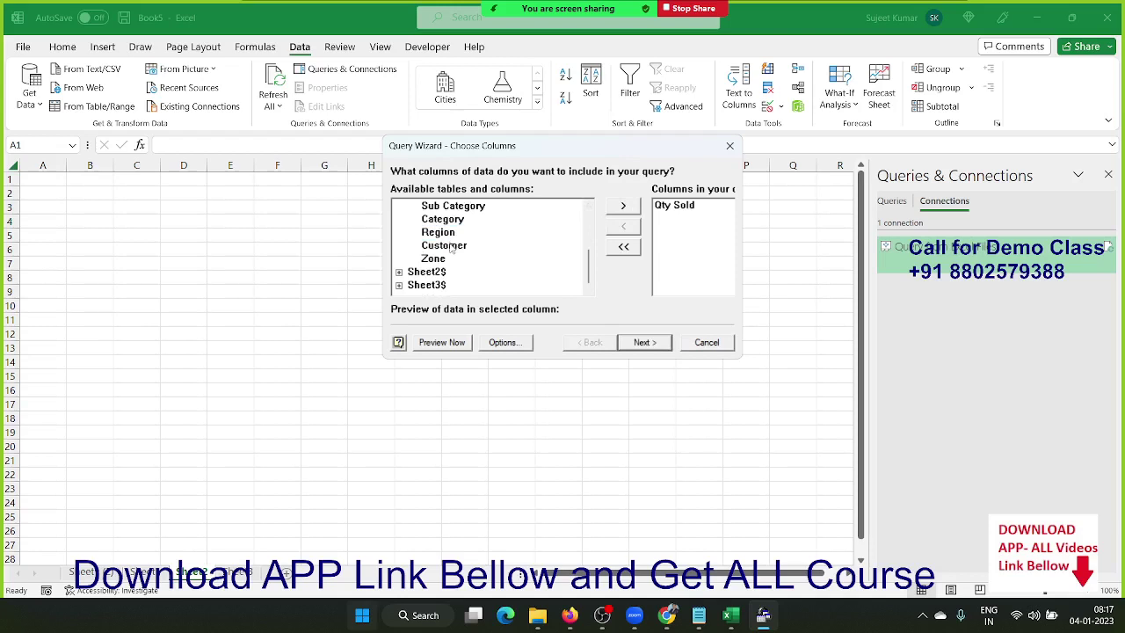
click(452, 246)
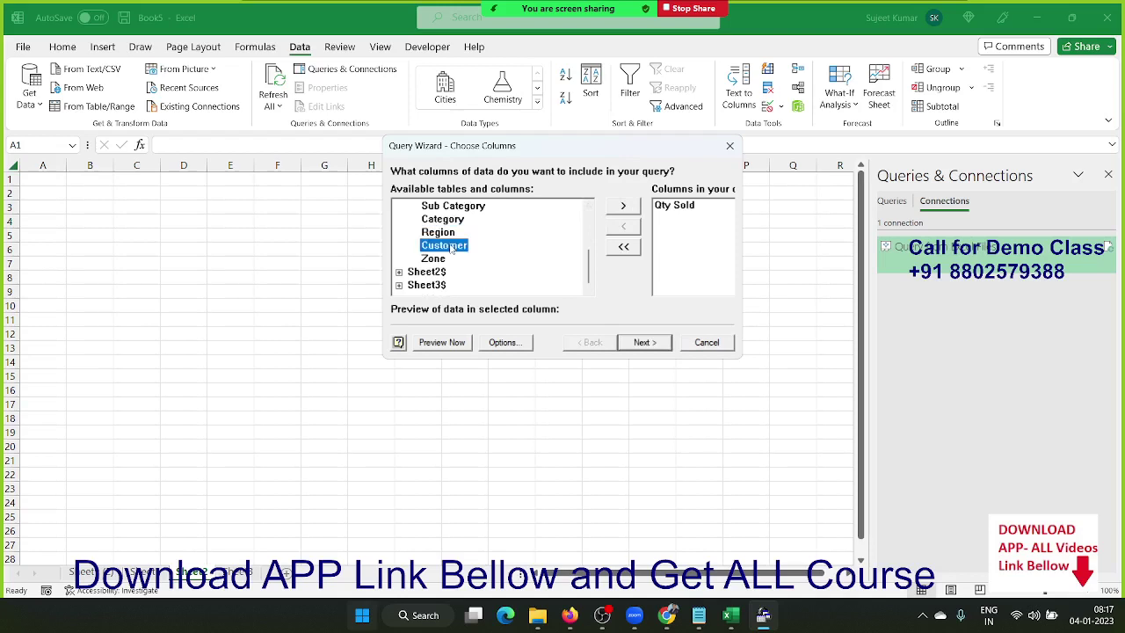
click(632, 211)
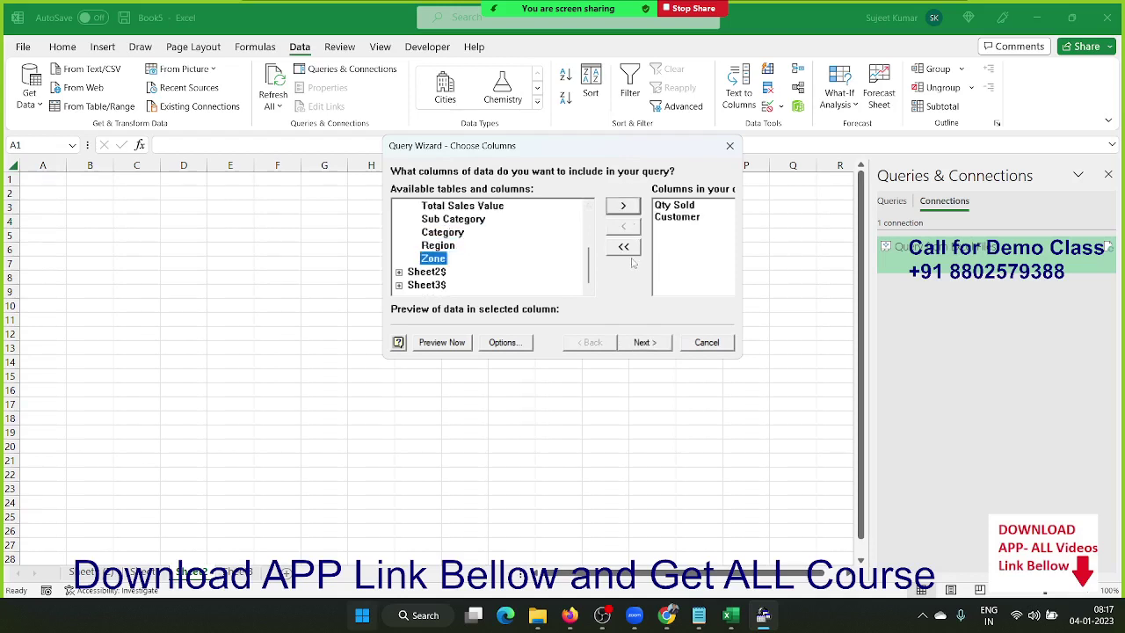
Advance through the wizard without any filter or sort order
click(653, 348)
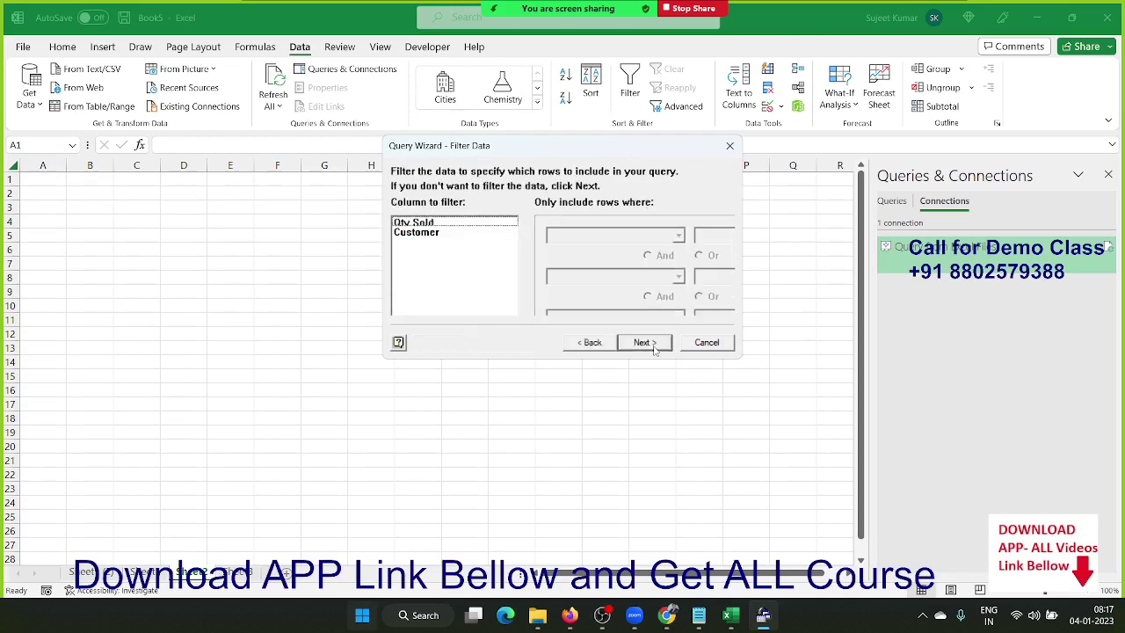
click(653, 348)
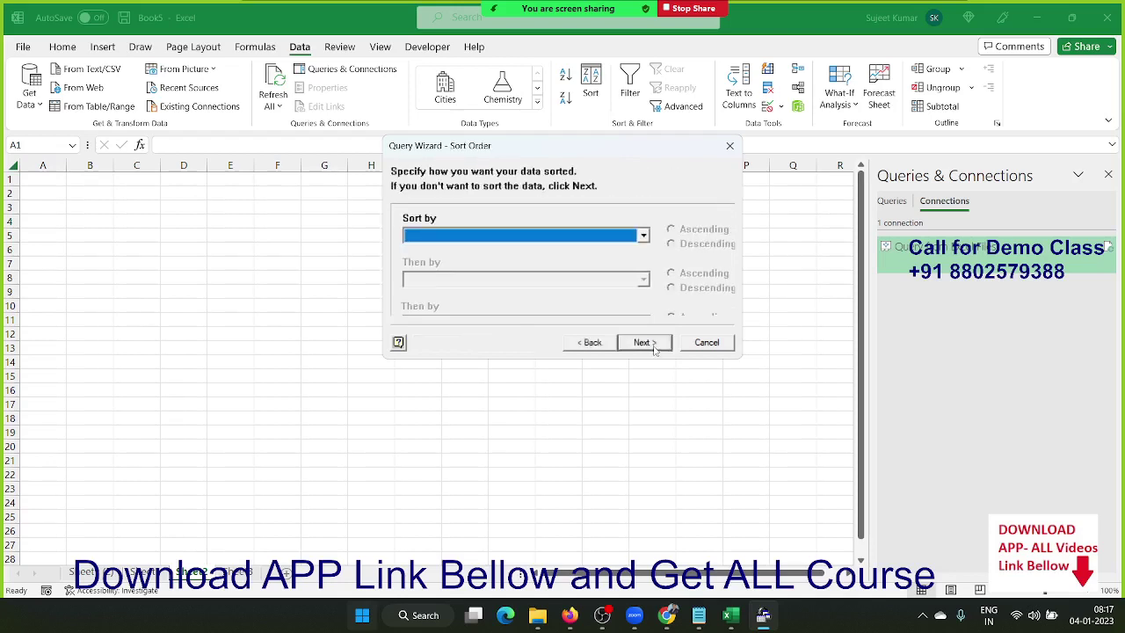
click(653, 348)
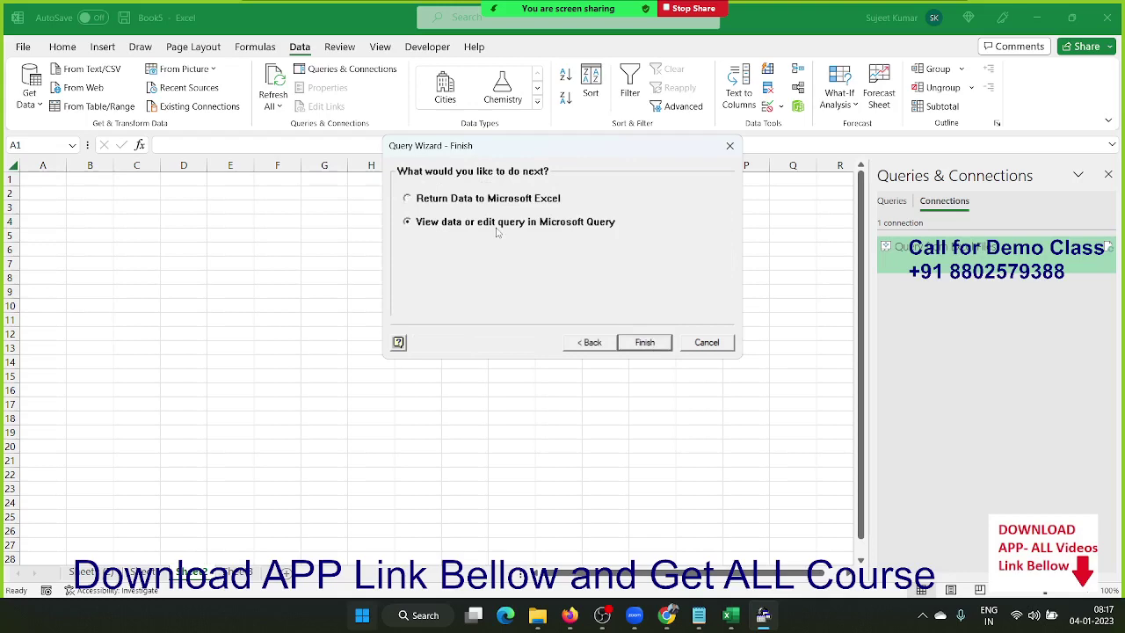
Finish the wizard and delete the Qty Sold field from the SQL SELECT list
click(655, 348)
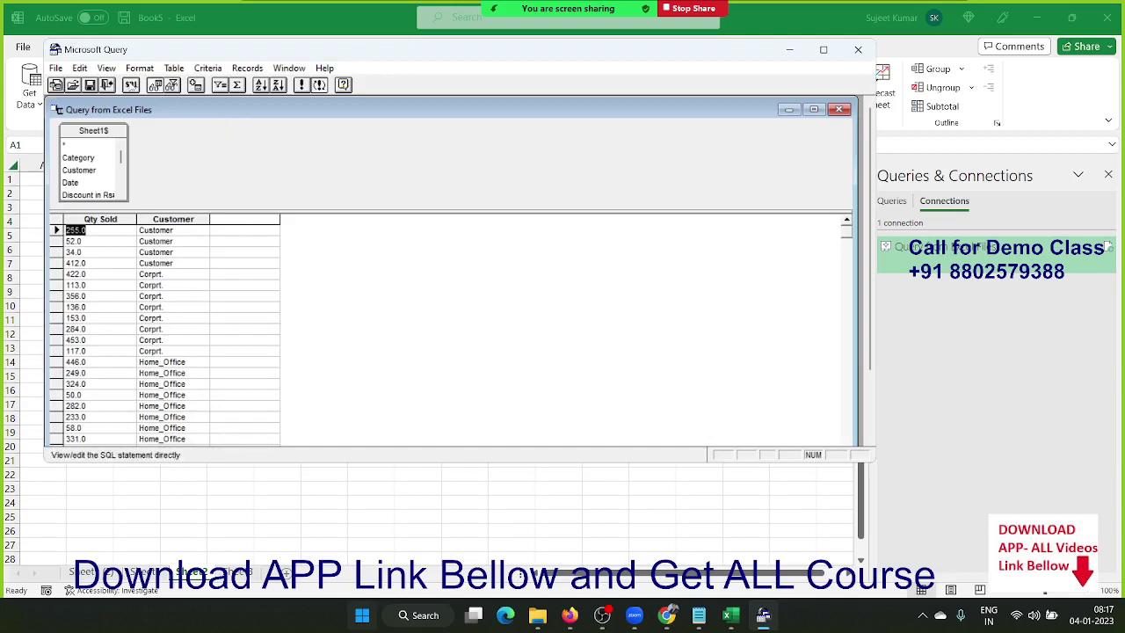
click(130, 84)
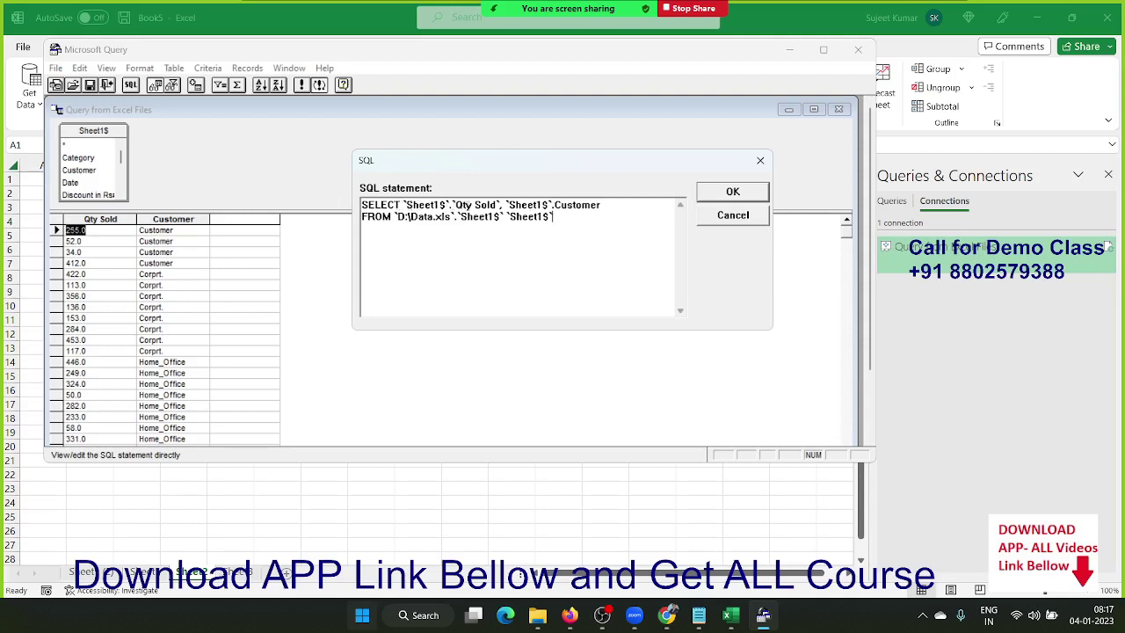
click(400, 204)
drag(403, 205, 527, 205)
key(shift+Left)
key(shift+Left)
key(shift+Left)
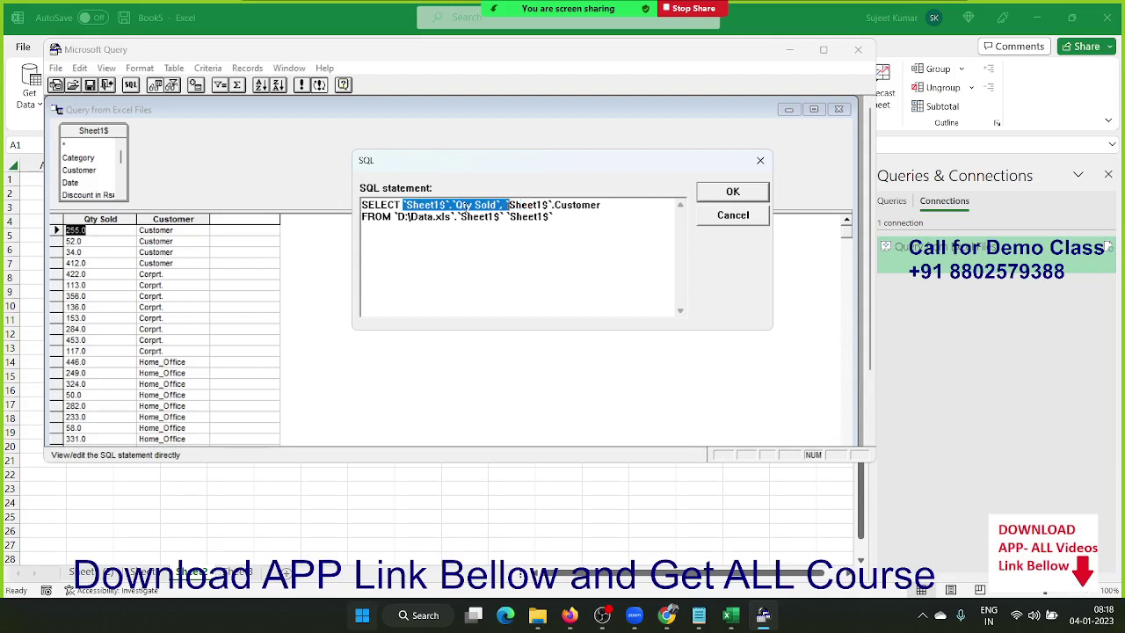
key(shift+Left)
key(Delete)
key(Delete)
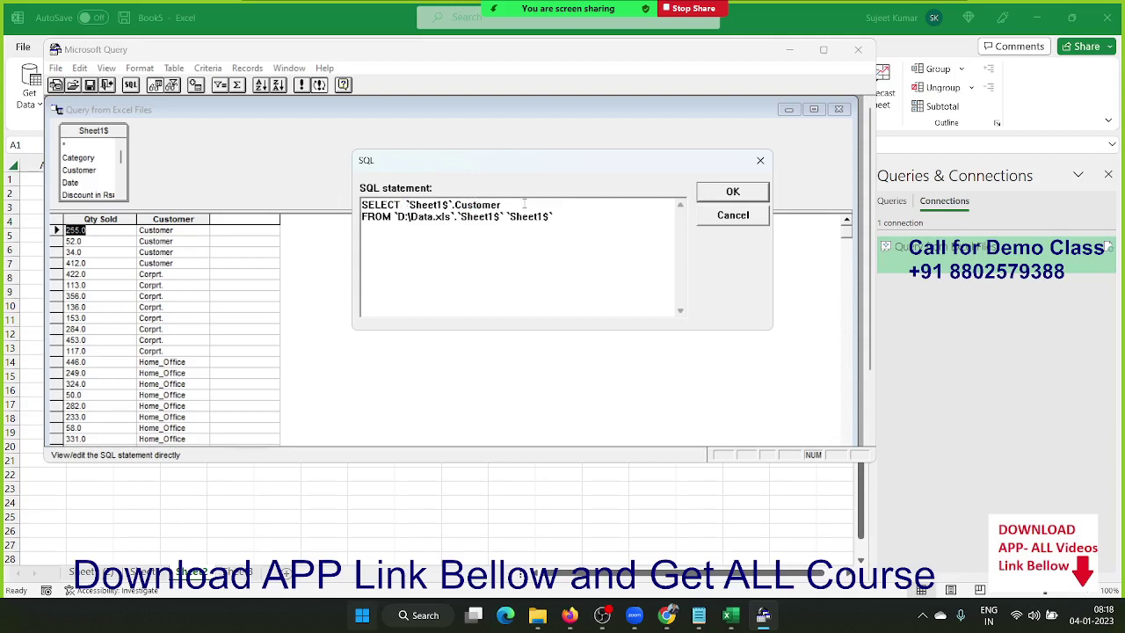
Append Sum(`Sheet1$`.`Qty Sold`) AS TOTAL to the SELECT line
click(524, 204)
text(, )
text(To)
text(tla)
key(BackSpace)
key(BackSpace)
text(al)
text( AS)
key(BackSpace)
key(BackSpace)
key(BackSpace)
key(BackSpace)
key(BackSpace)
key(BackSpace)
key(BackSpace)
key(BackSpace)
text(Sum()
text(`Sheet1$`.`Qty Sold`)
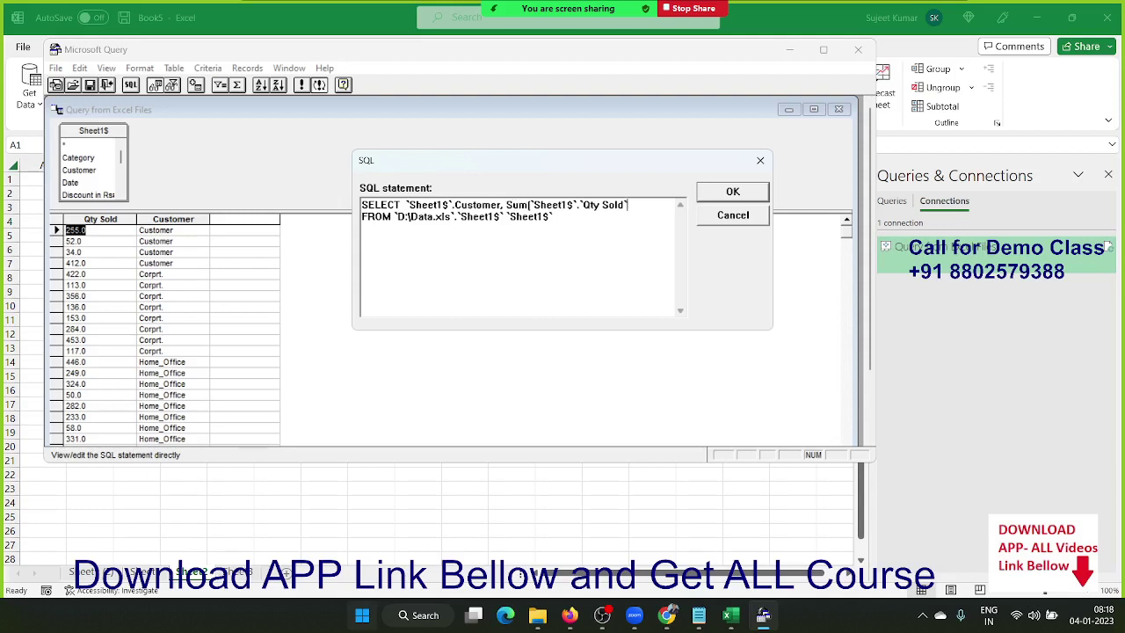
text() A)
text(S T)
text(OTAL)
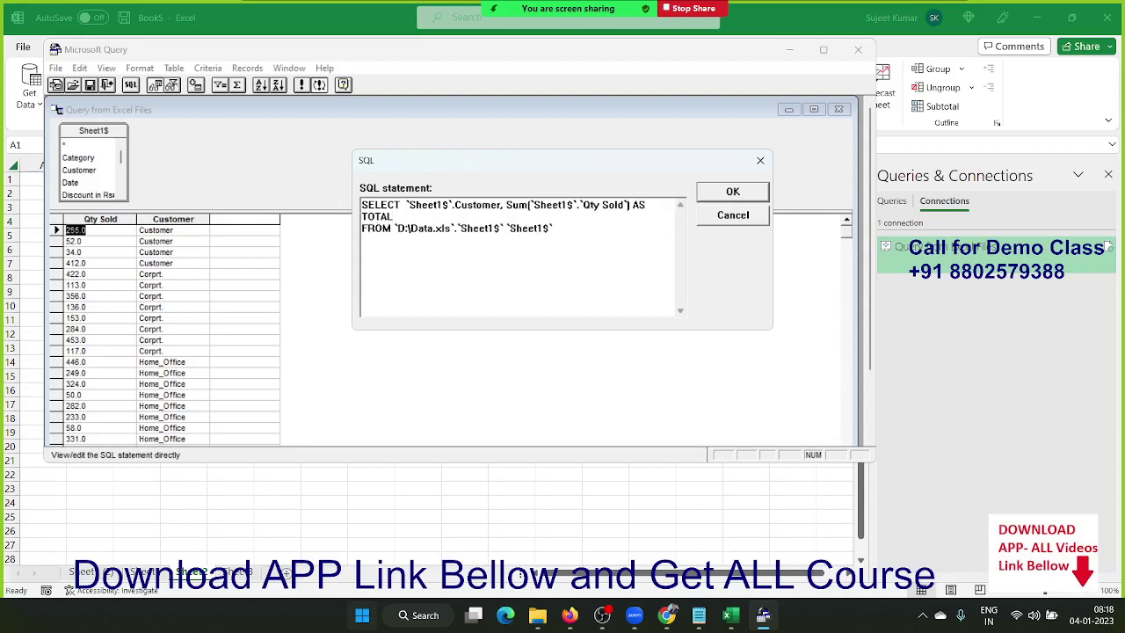
Add a Groupby line after FROM using the pasted Customer field reference
click(566, 230)
key(Return)
text(Group)
text(by)
drag(403, 202, 503, 204)
key(ctrl+c)
click(436, 246)
key(ctrl+v)
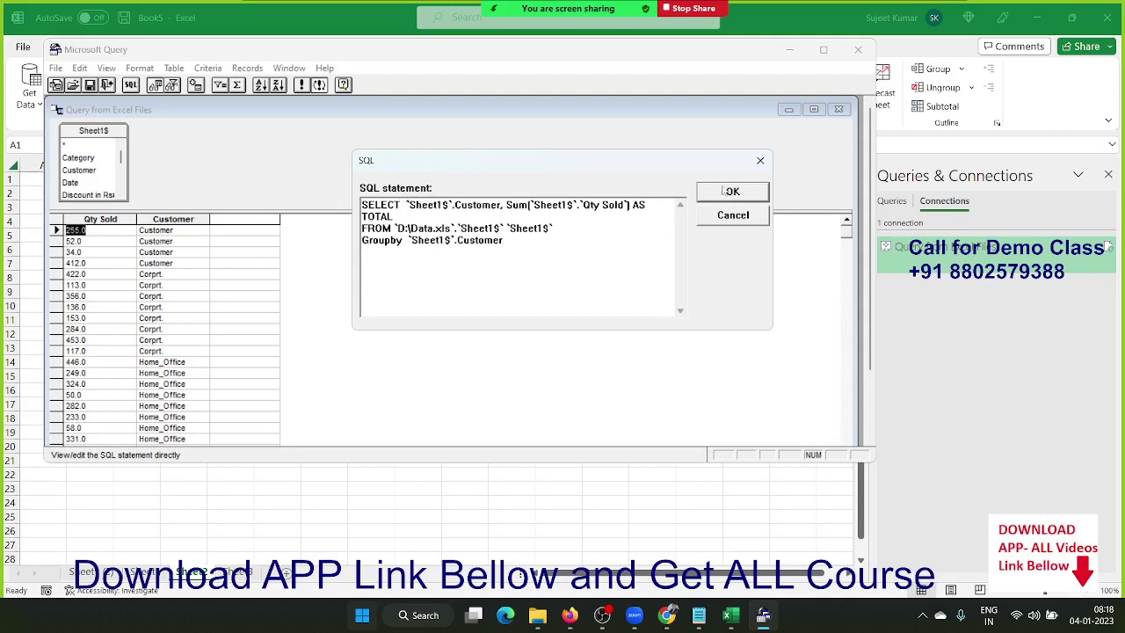
Run the edited SQL, dismiss the graphical warning and FROM syntax error, revise, and rerun
click(734, 194)
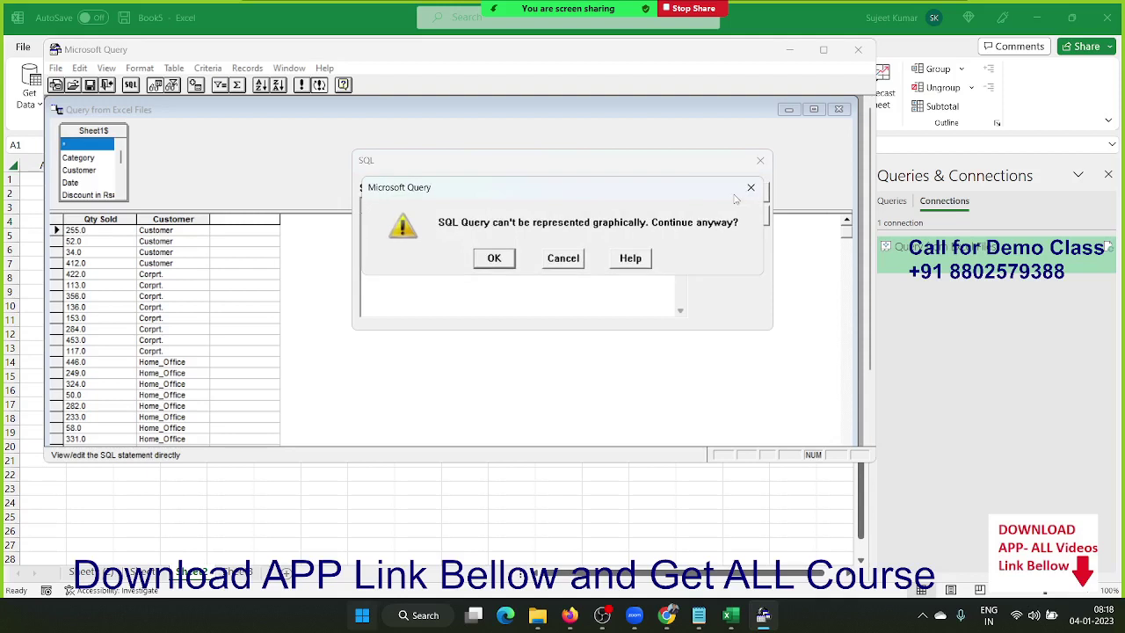
click(509, 262)
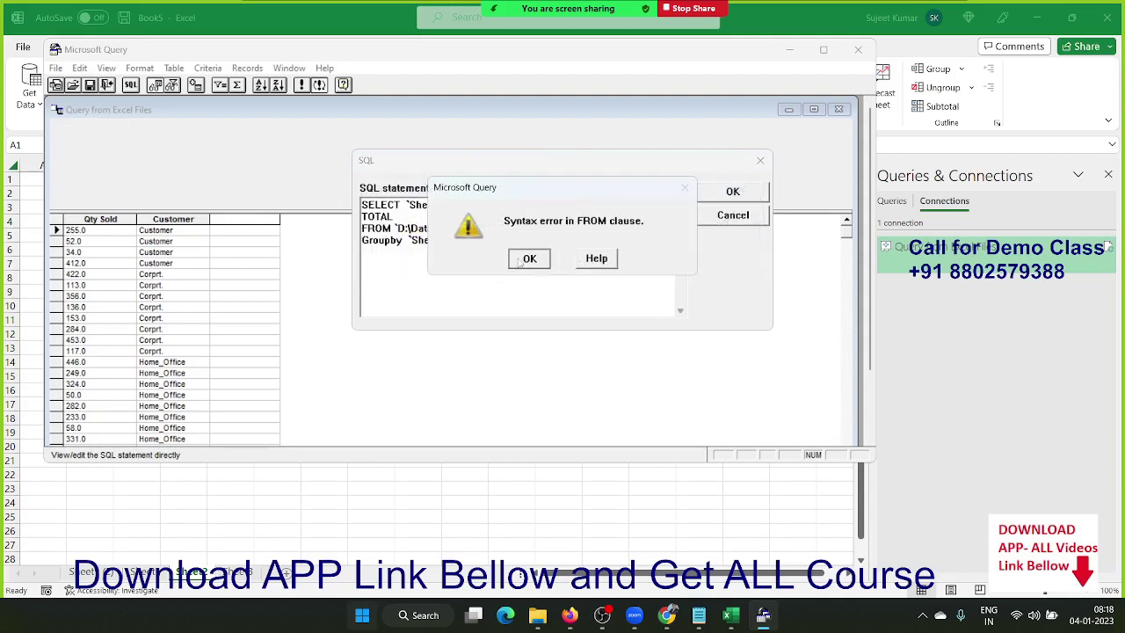
click(518, 261)
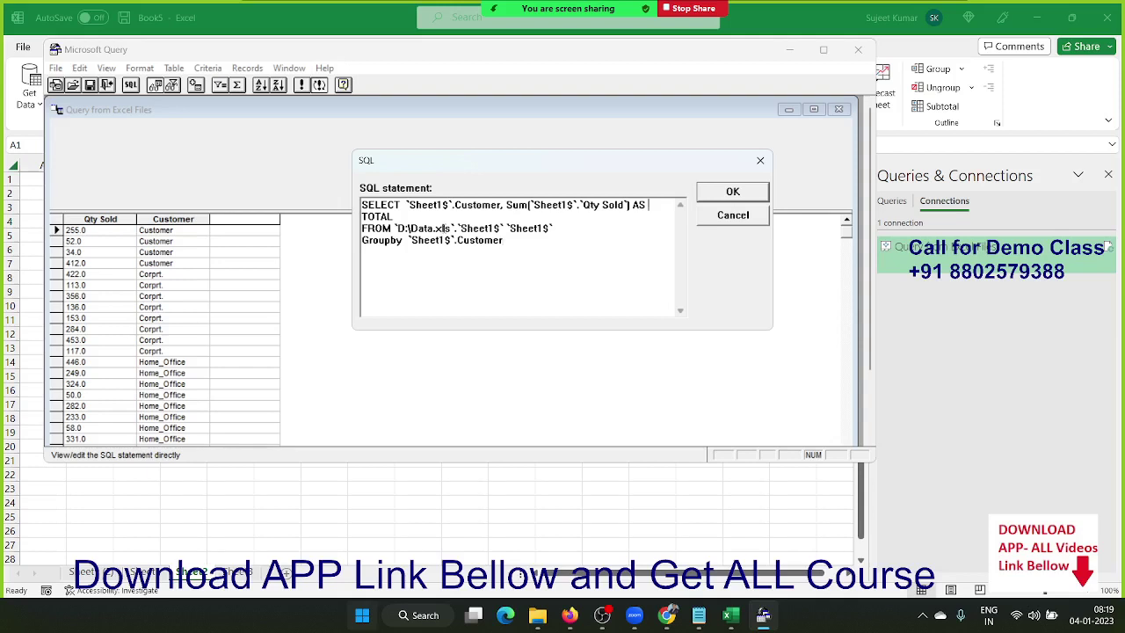
text(A)
click(732, 191)
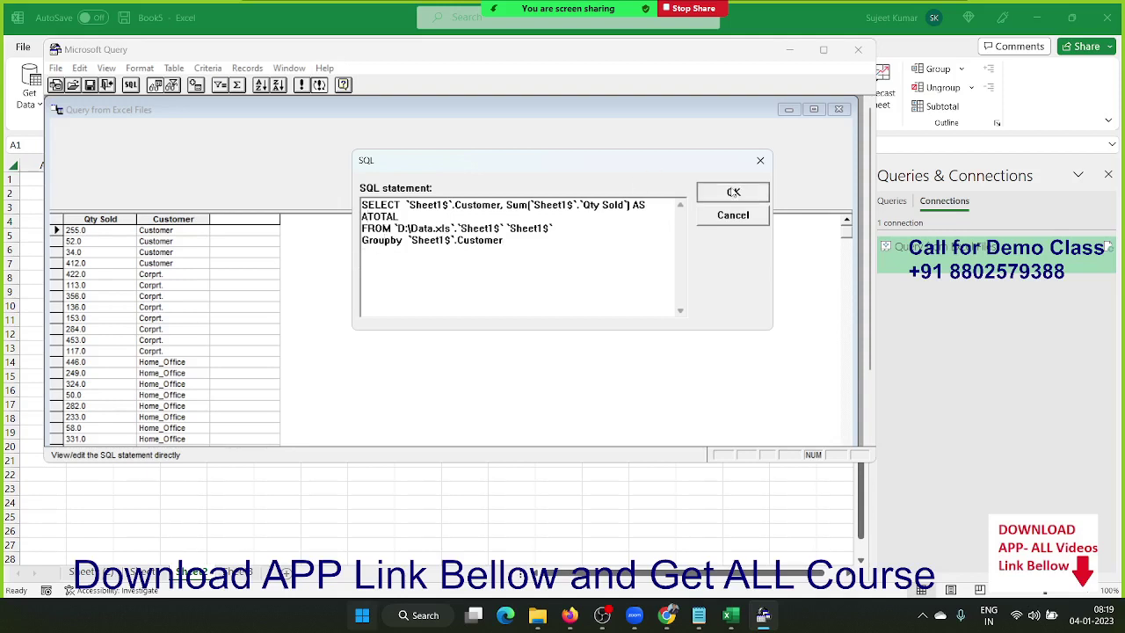
click(506, 257)
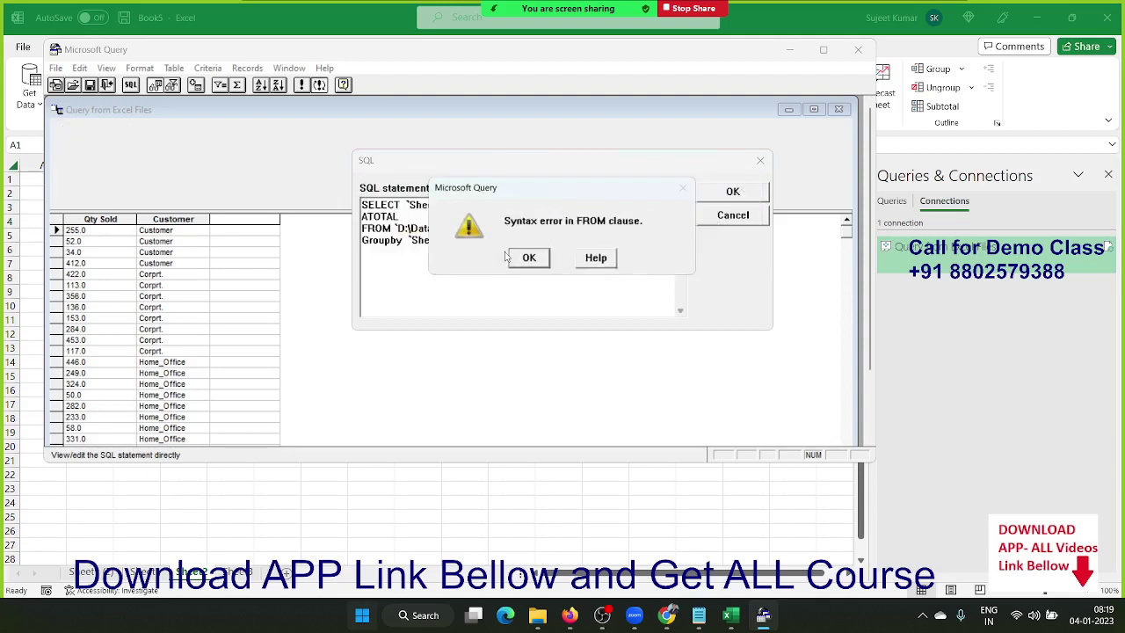
click(524, 257)
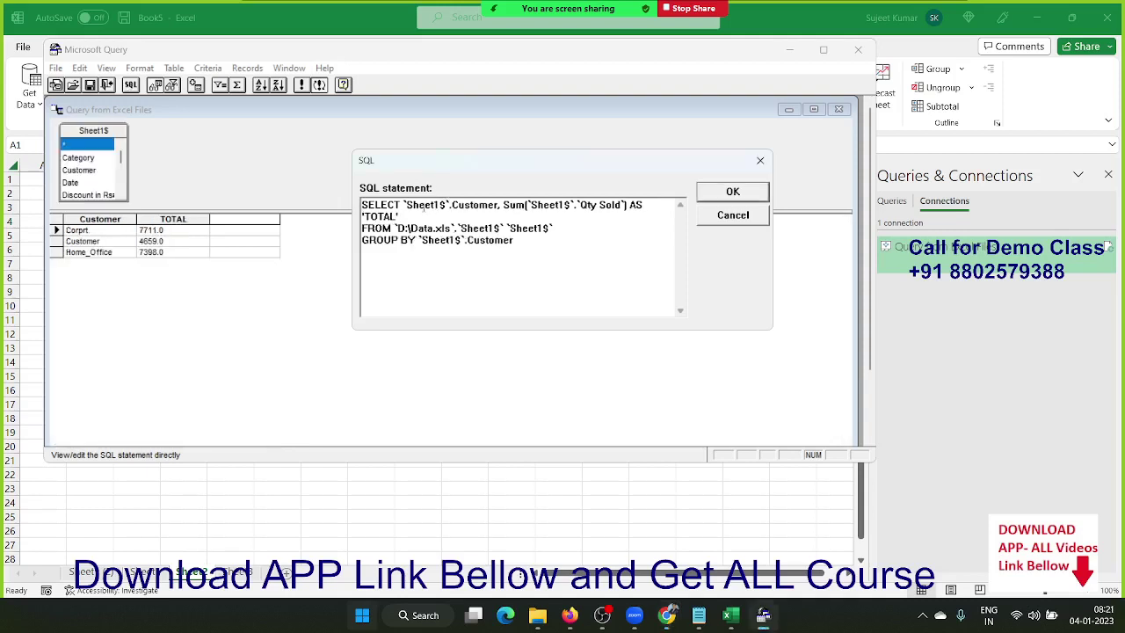
Correct the TOTAL alias and GROUP BY wording, then apply the SQL to get per-customer totals
drag(400, 216, 361, 216)
key(Left)
click(396, 239)
click(732, 191)
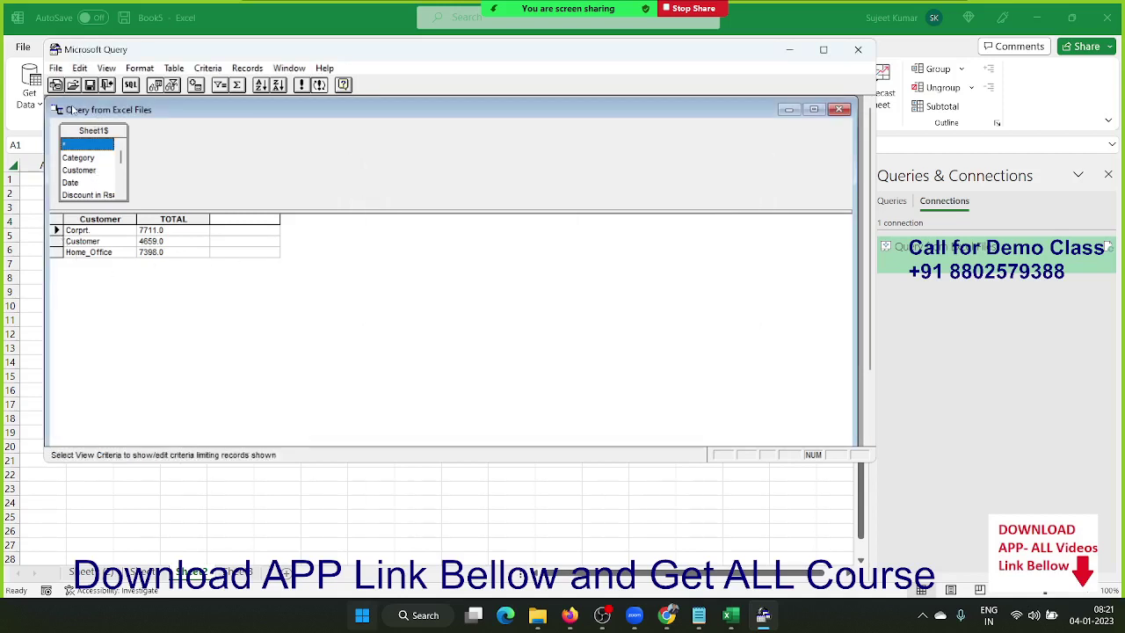
click(55, 68)
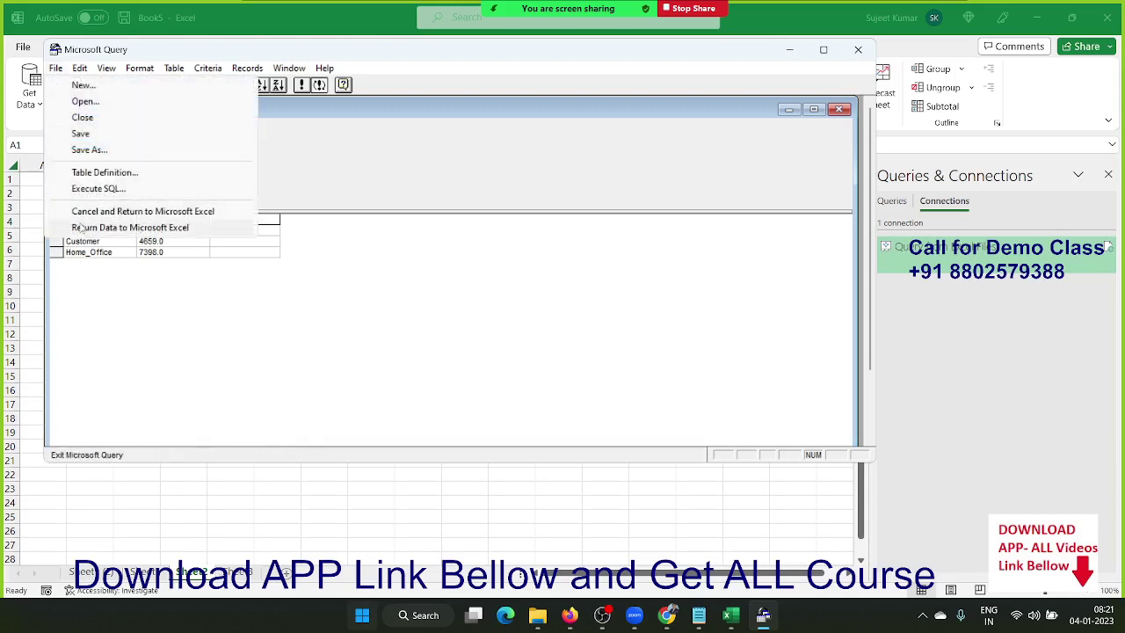
Return the results to Excel as a table at =$A$1 in the existing worksheet
click(82, 227)
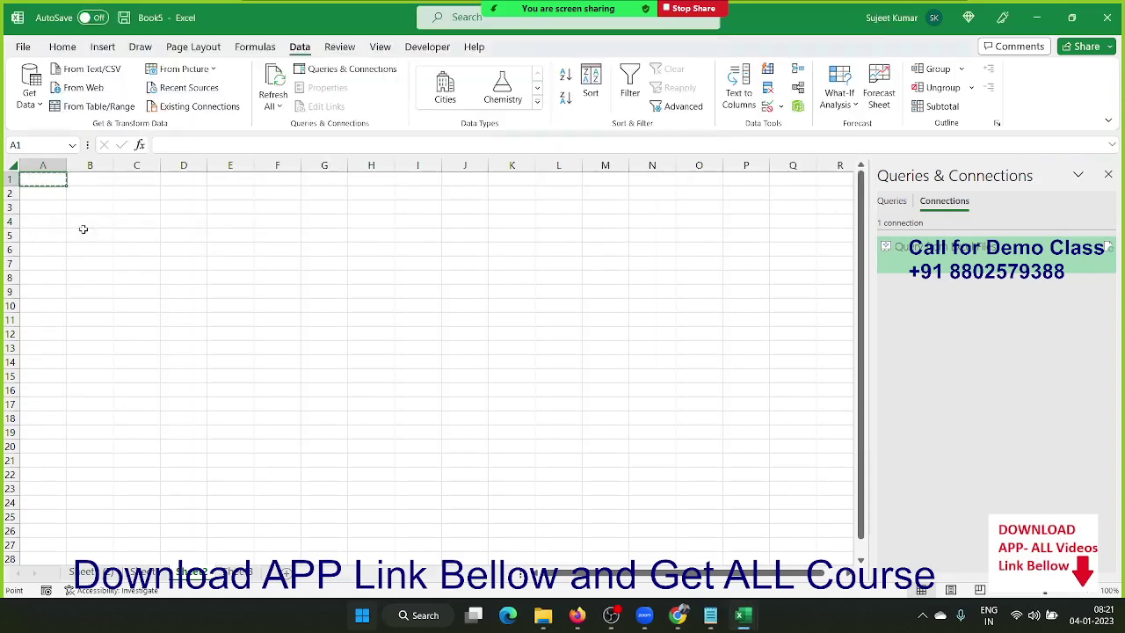
click(768, 377)
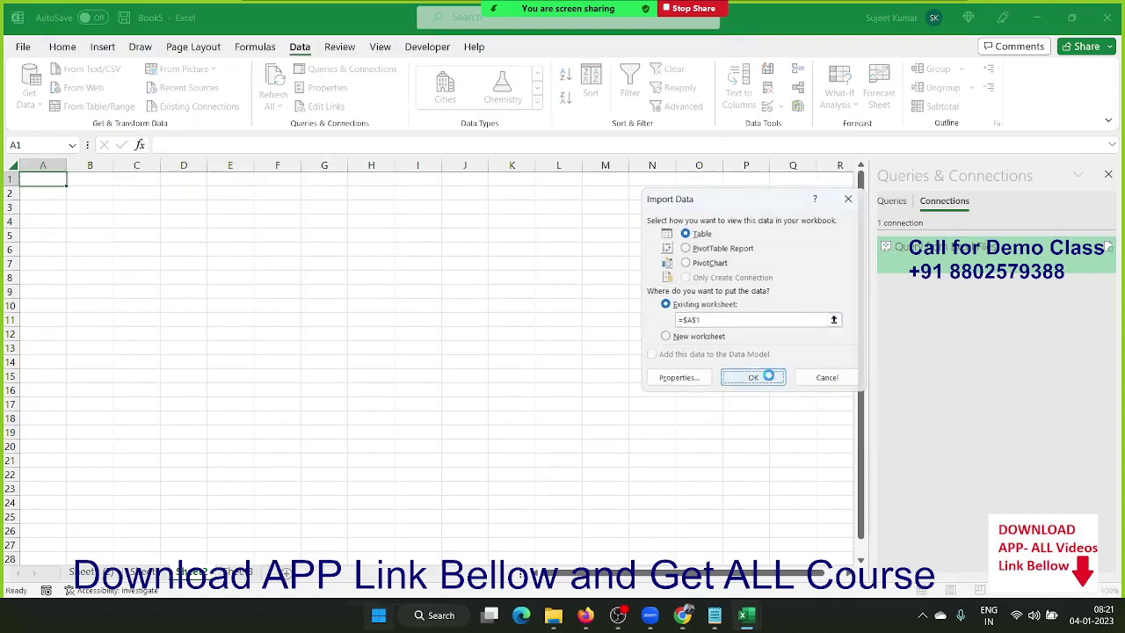